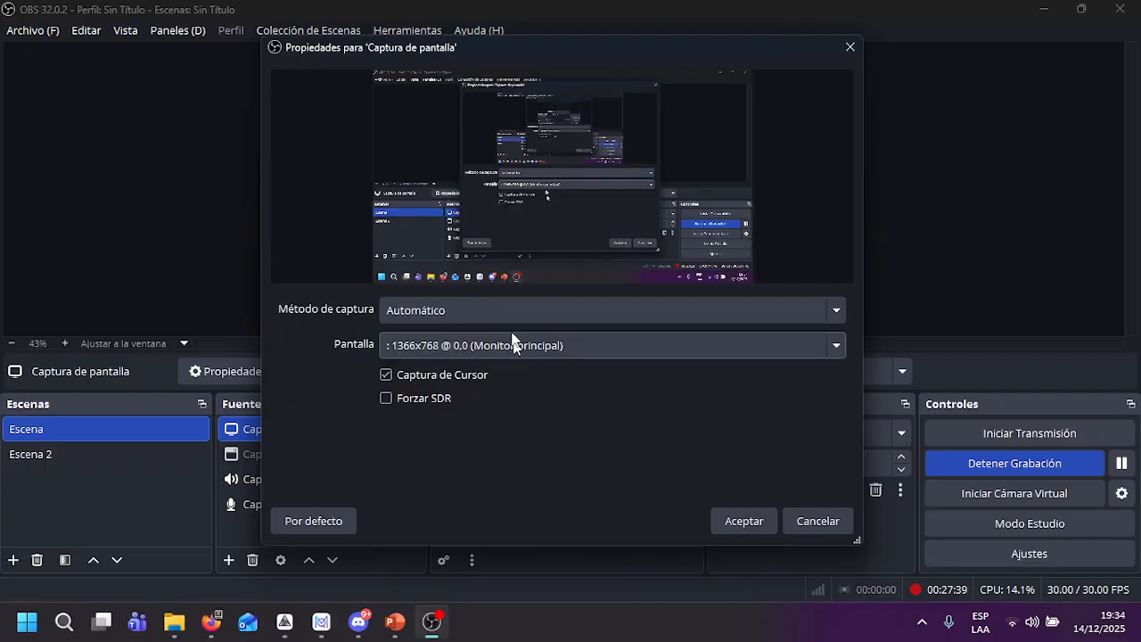
Step: Leave the Captura de pantalla properties without changes and switch to Discord
{"action": "left_click", "coordinate": [816, 526]}
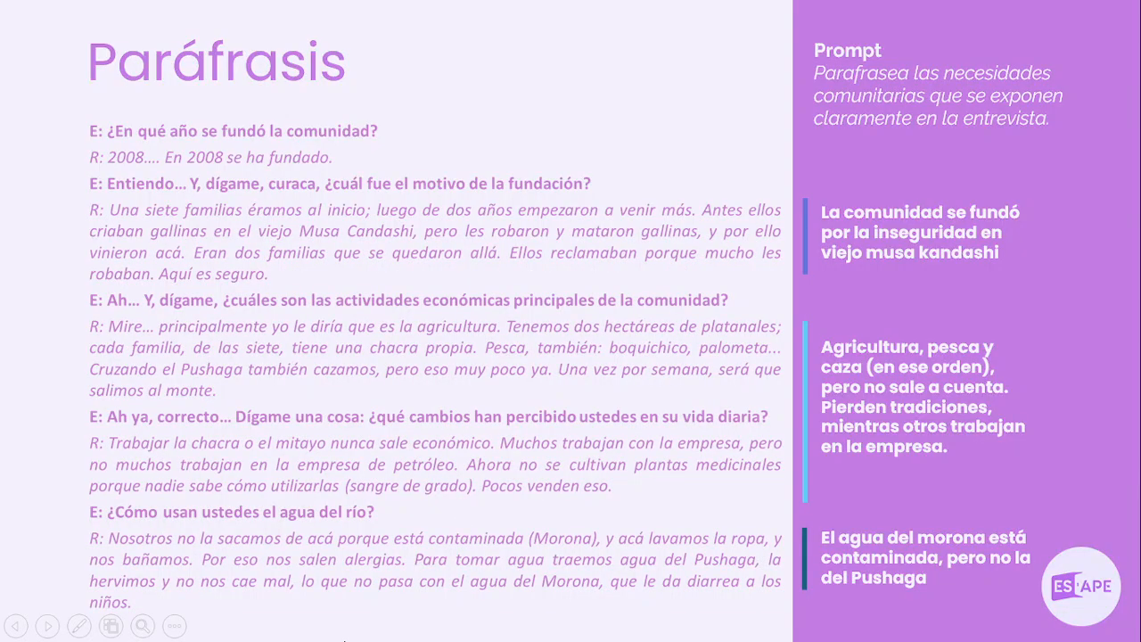
{"action": "key", "text": "alt+Tab"}
{"action": "key", "text": "alt+Tab"}
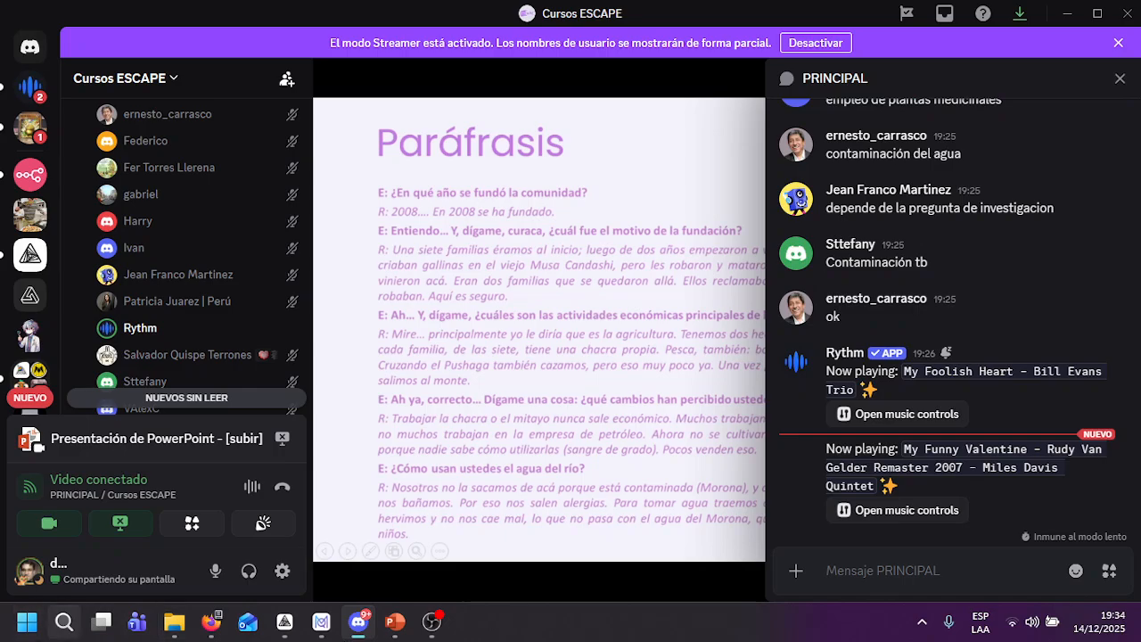
{"action": "left_click", "coordinate": [322, 621]}
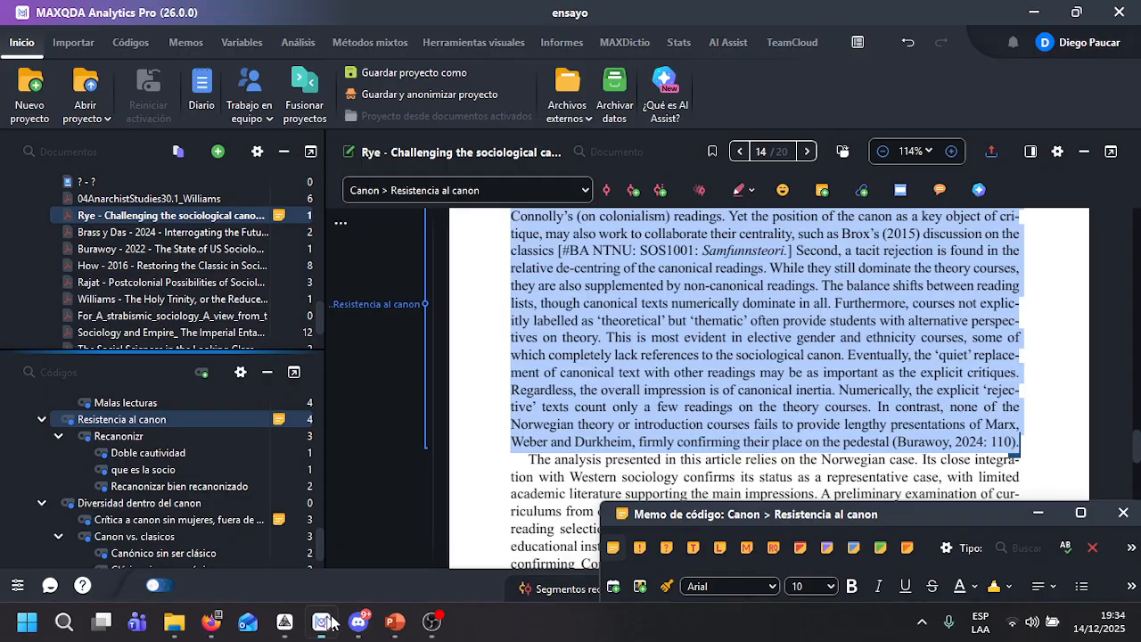
{"action": "left_click", "coordinate": [358, 621]}
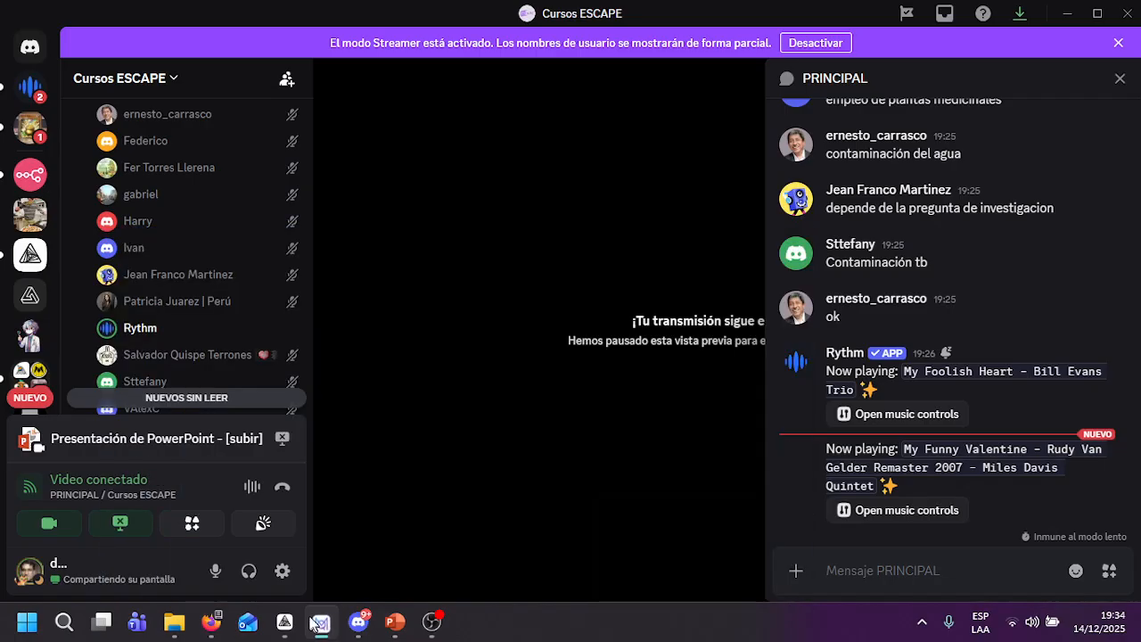
Step: Change the Discord stream source to the full screen Pantalla 1
{"action": "left_click", "coordinate": [120, 524]}
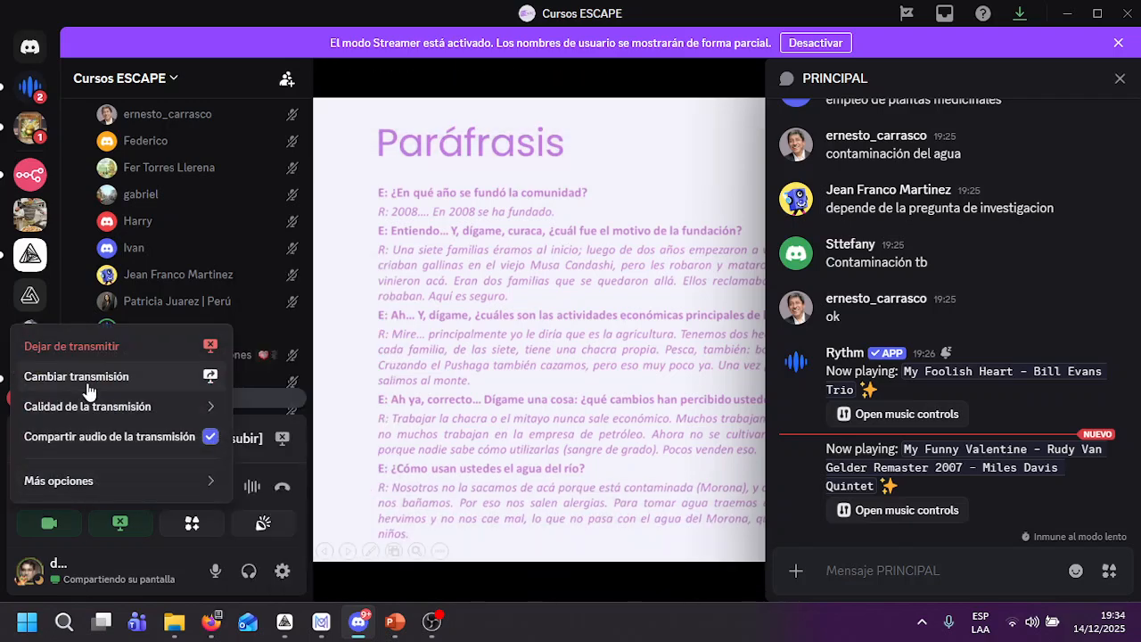
{"action": "left_click", "coordinate": [92, 384]}
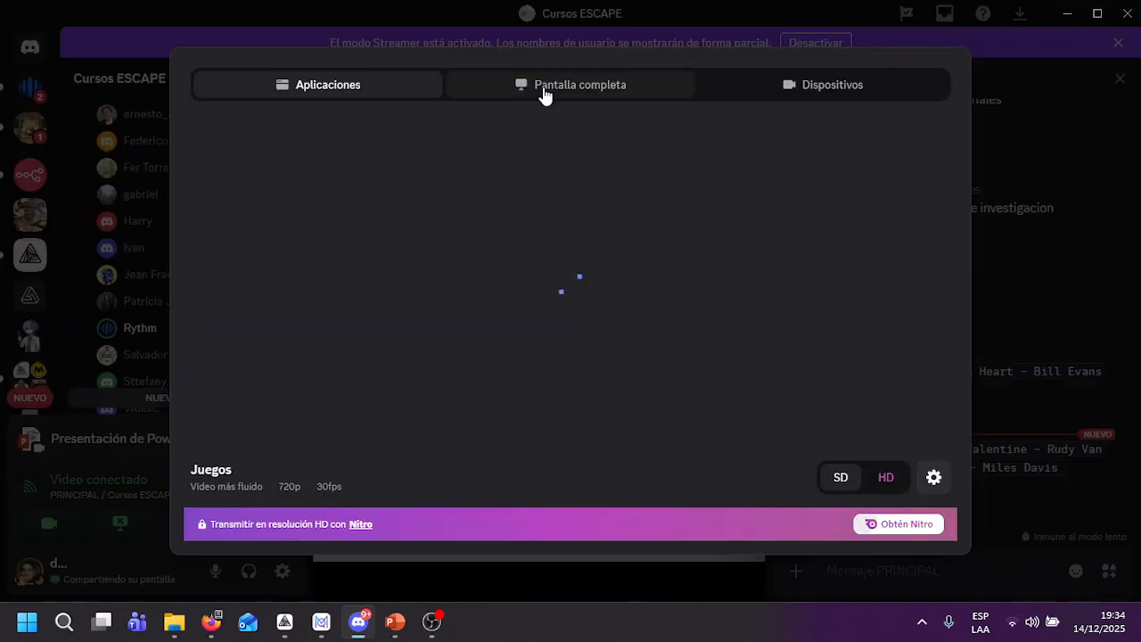
{"action": "left_click", "coordinate": [545, 95]}
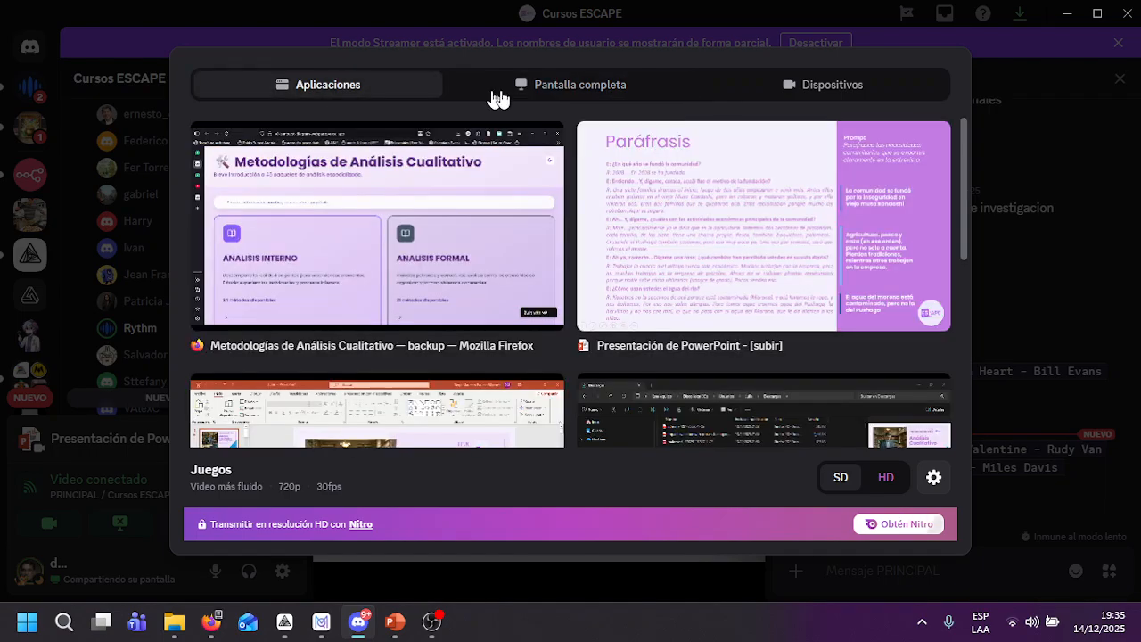
{"action": "left_click", "coordinate": [499, 99]}
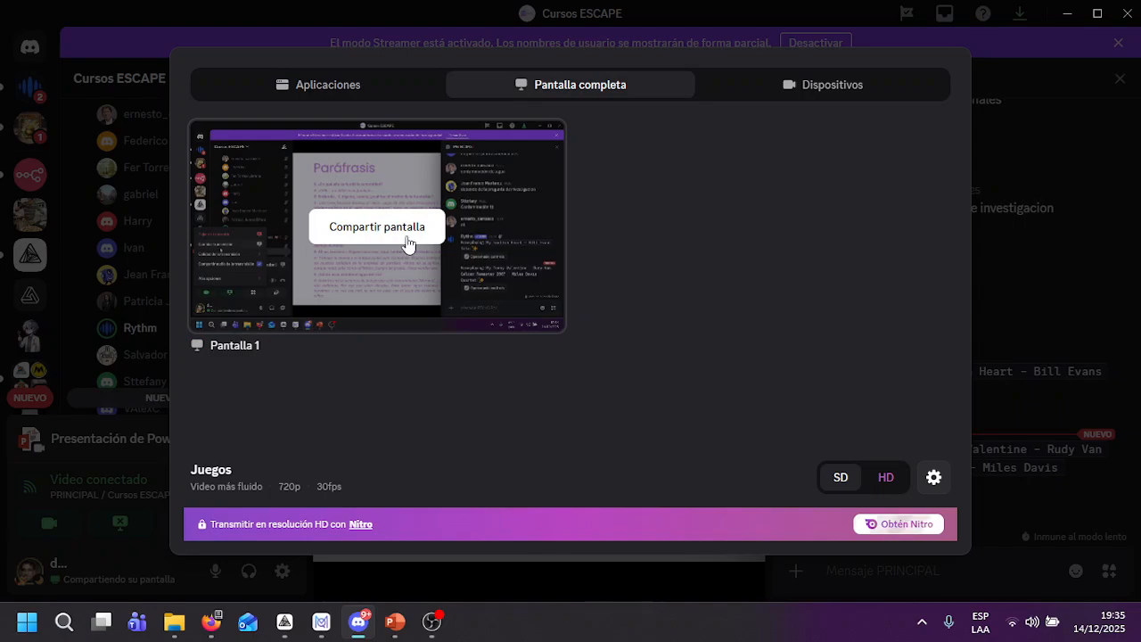
{"action": "left_click", "coordinate": [409, 244]}
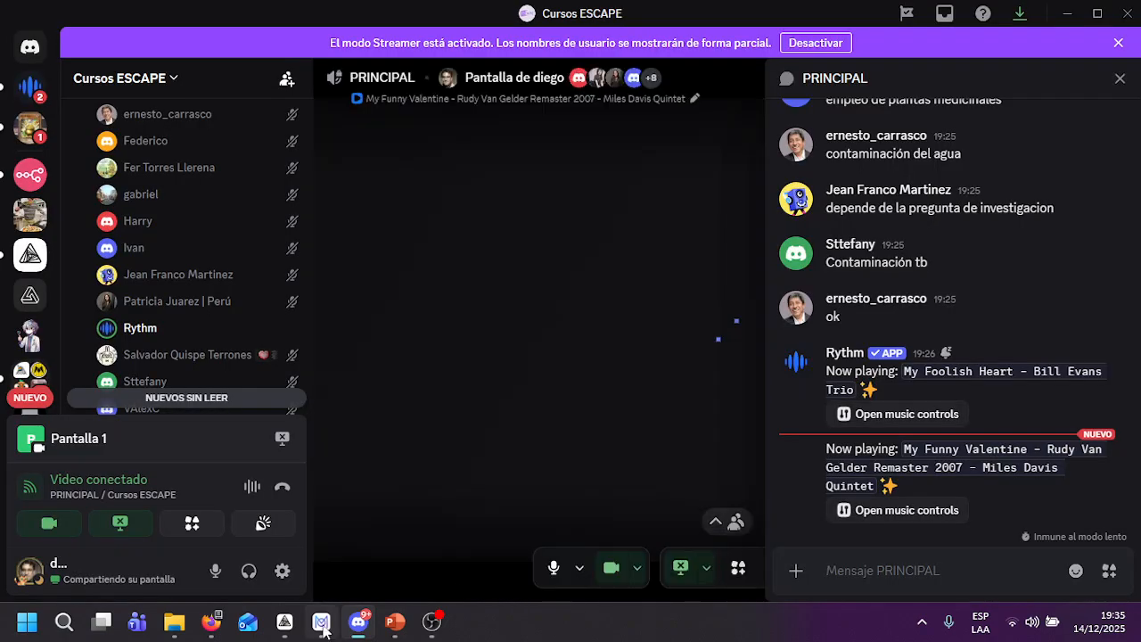
Step: Switch to MAXQDA and close the code memo for Resistencia al canon
{"action": "left_click", "coordinate": [321, 623]}
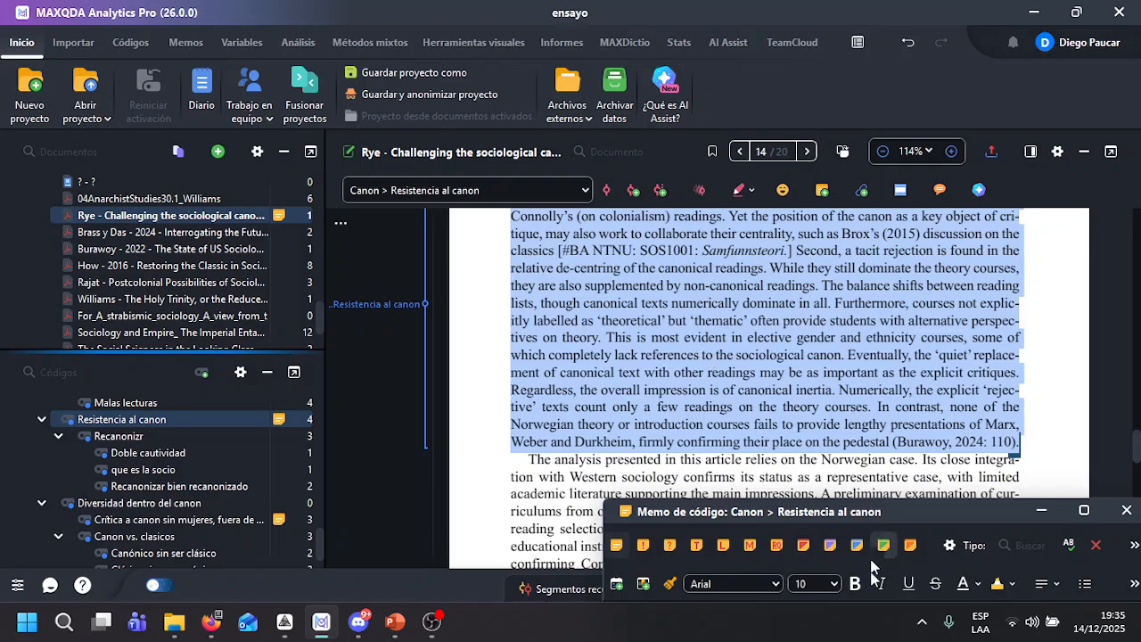
{"action": "left_click_drag", "start_coordinate": [921, 513], "coordinate": [768, 313]}
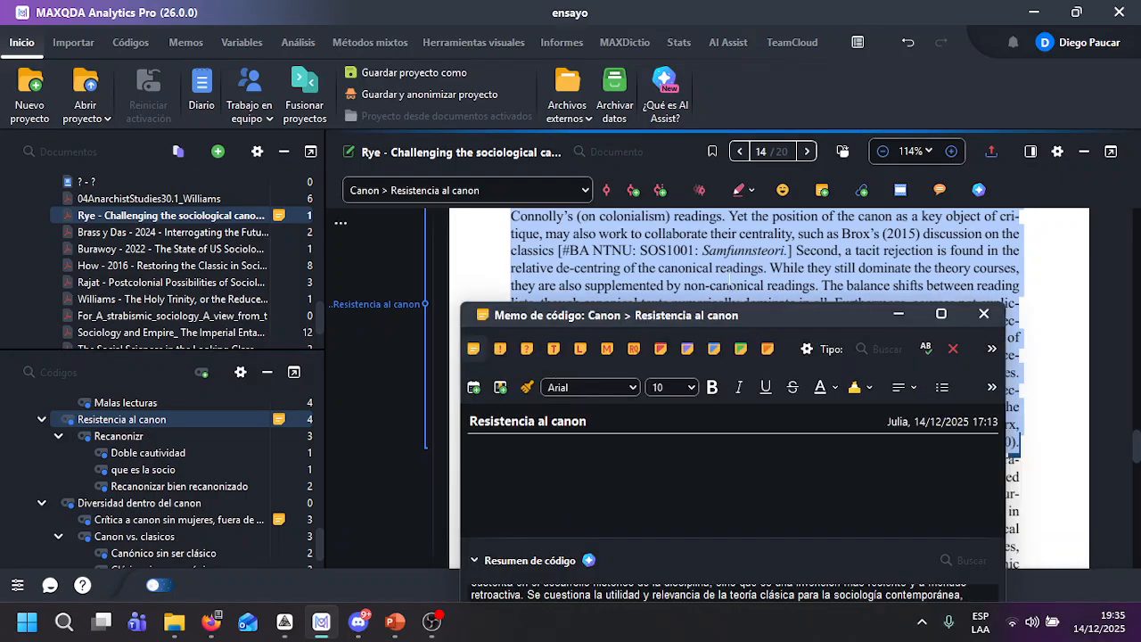
{"action": "left_click", "coordinate": [984, 315]}
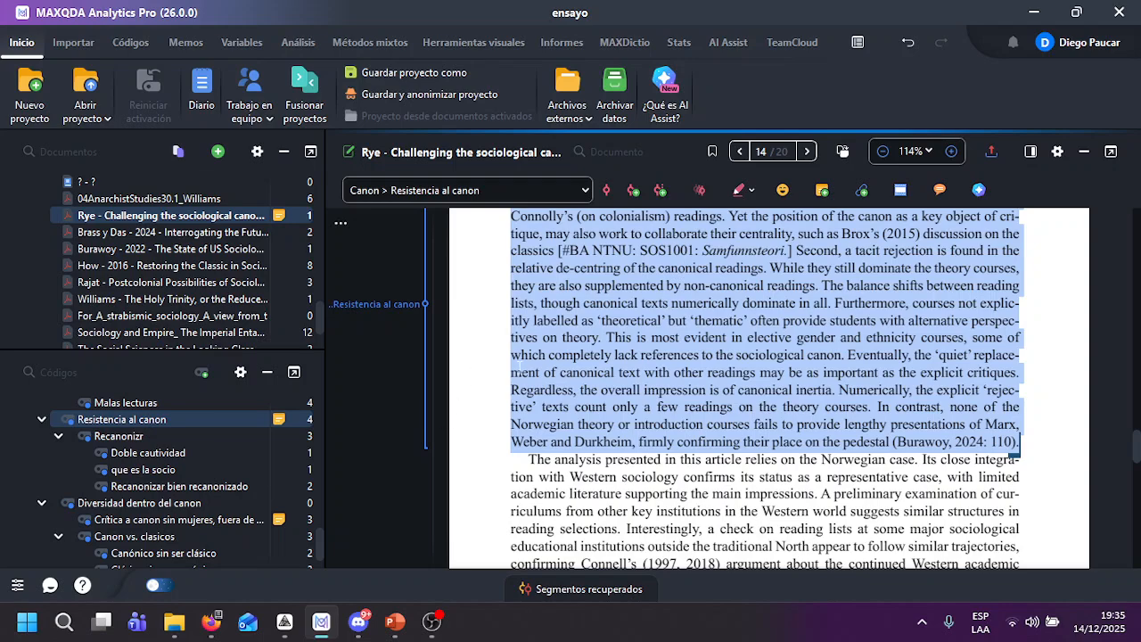
Step: Examine the coded passage on page 14 of the Rye article, the list of codes and the text on page 13
{"action": "scroll", "coordinate": [515, 368], "scroll_direction": "up", "scroll_amount": 2}
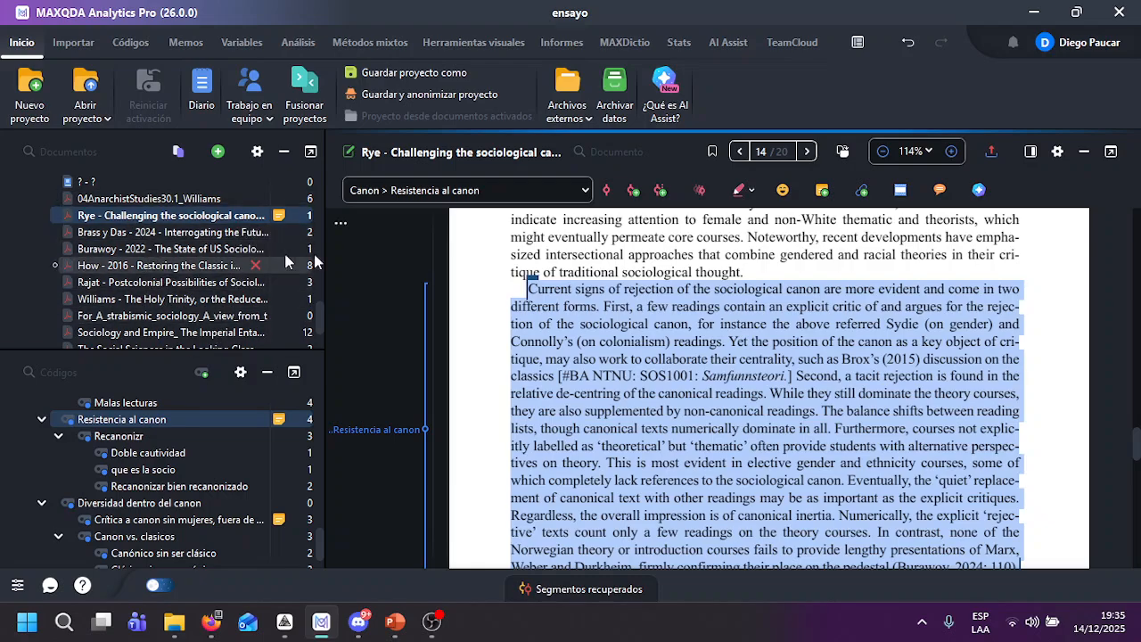
{"action": "scroll", "coordinate": [516, 303], "scroll_direction": "down", "scroll_amount": 3}
{"action": "scroll", "coordinate": [384, 336], "scroll_direction": "up", "scroll_amount": 2}
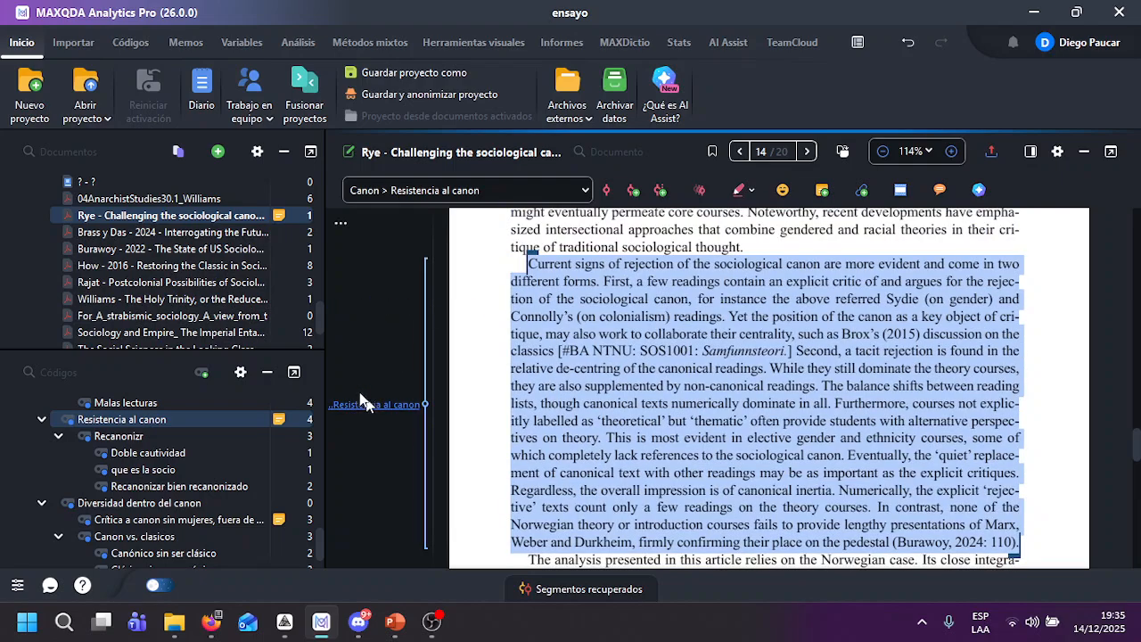
{"action": "scroll", "coordinate": [143, 456], "scroll_direction": "down", "scroll_amount": 10}
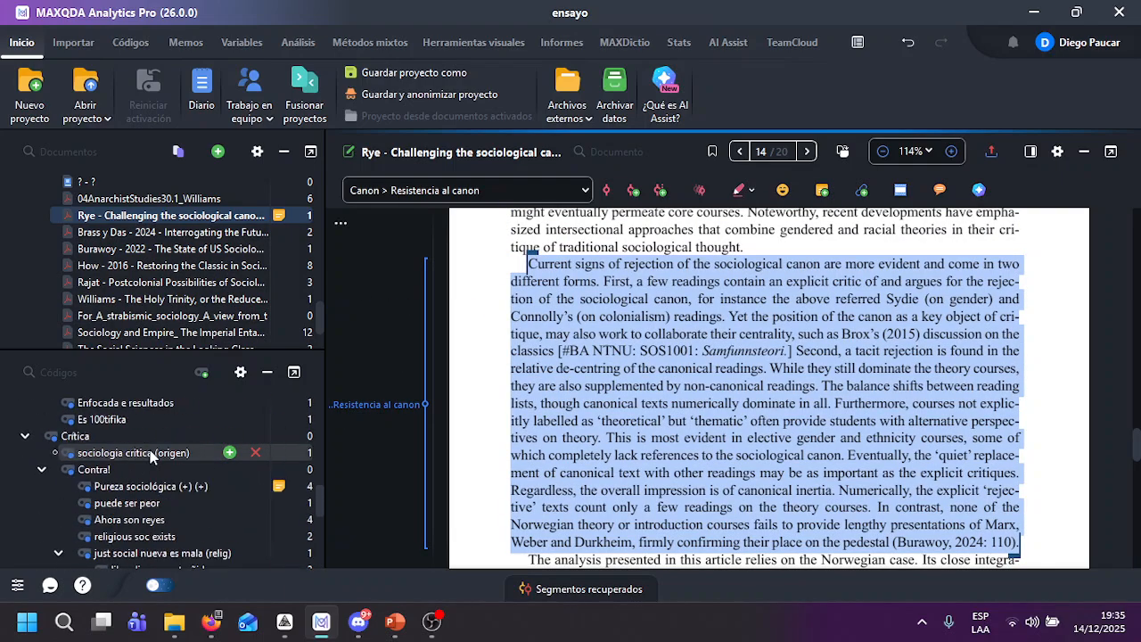
{"action": "scroll", "coordinate": [150, 453], "scroll_direction": "down", "scroll_amount": 10}
{"action": "scroll", "coordinate": [136, 454], "scroll_direction": "up", "scroll_amount": 15}
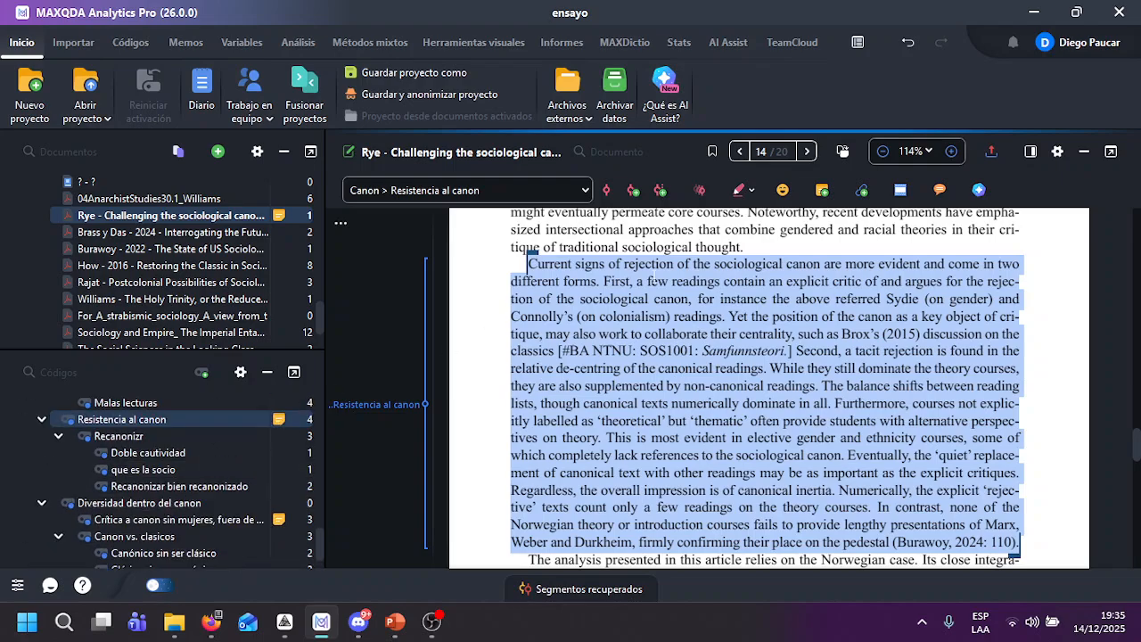
{"action": "scroll", "coordinate": [629, 268], "scroll_direction": "up", "scroll_amount": 10}
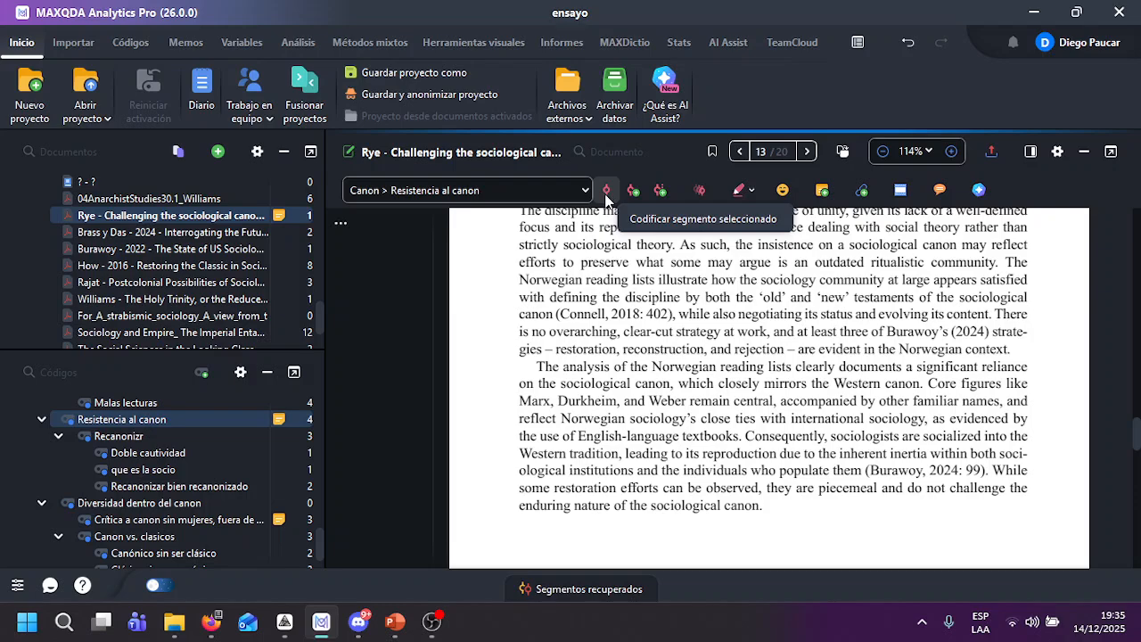
Step: Try coding the page 13 passage from "what some may argue" to "the sociological canon" with Resistencia al canon, and undo it
{"action": "left_click_drag", "start_coordinate": [635, 261], "coordinate": [670, 385]}
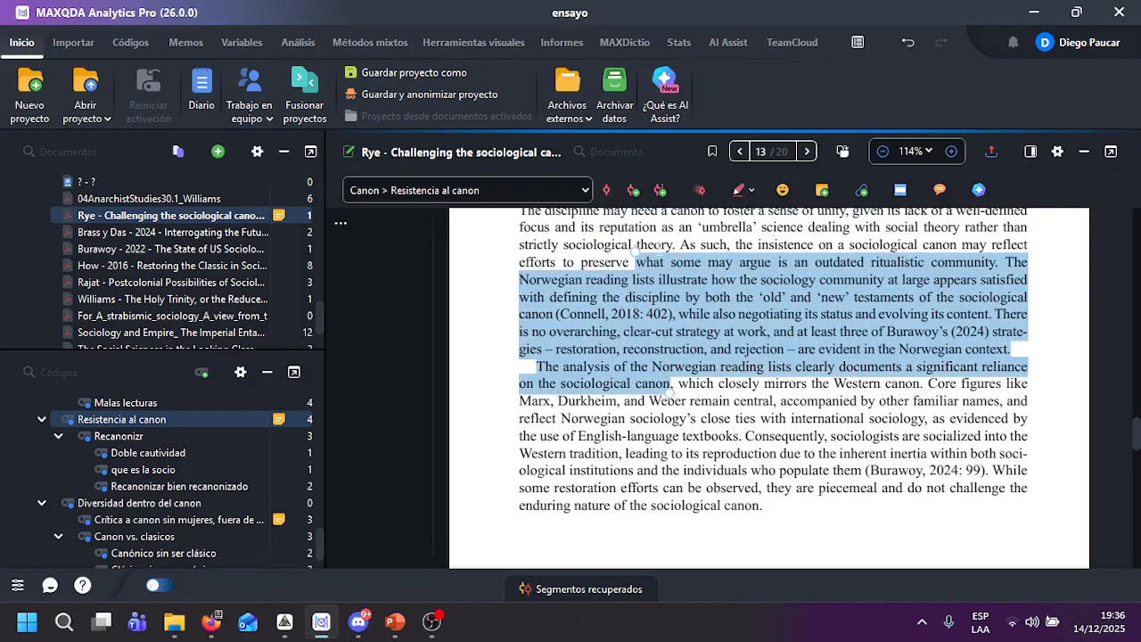
{"action": "left_click", "coordinate": [609, 192]}
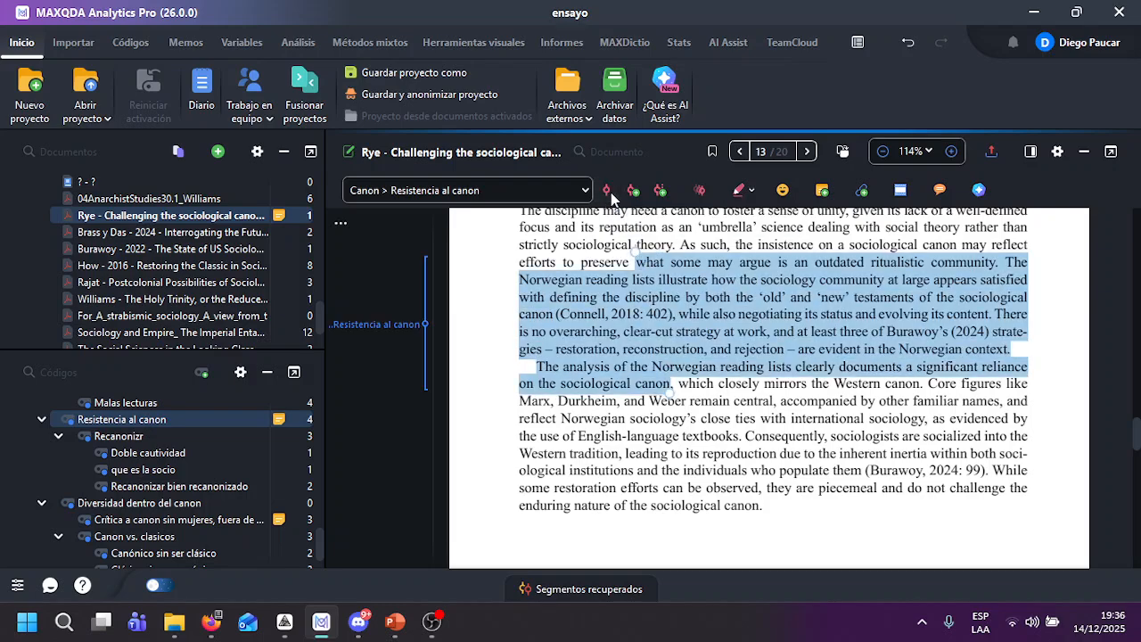
{"action": "mouse_move", "coordinate": [371, 325]}
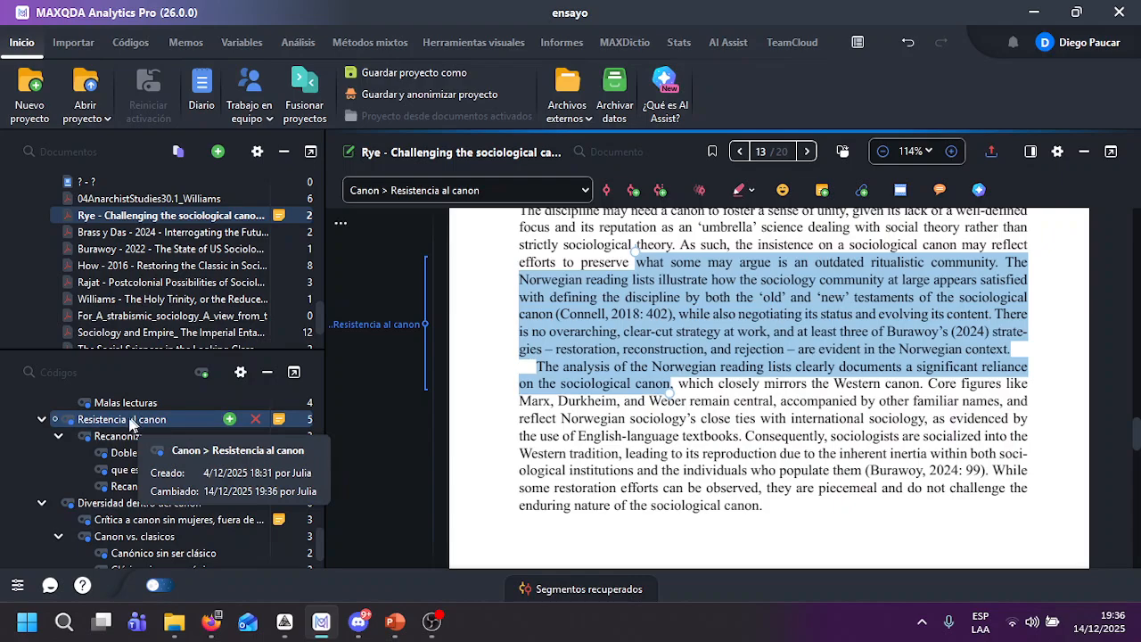
{"action": "key", "text": "ctrl+z"}
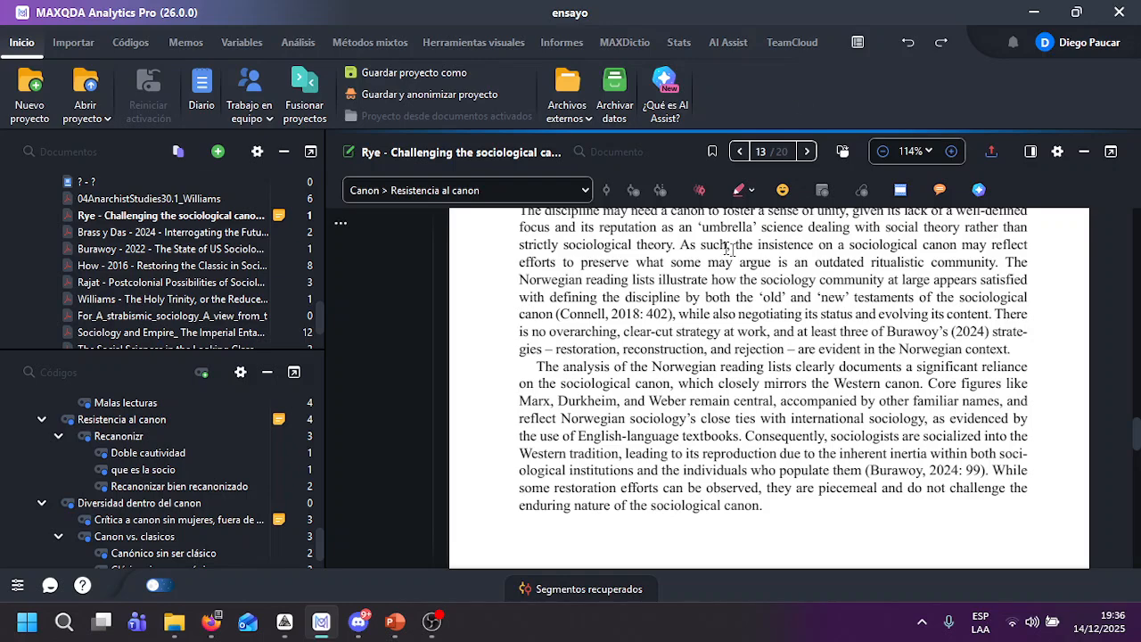
Step: Try coding the page 13 passage from "such, the insistence" to "reconstruction, and" with Resistencia al canon
{"action": "left_click_drag", "start_coordinate": [704, 245], "coordinate": [731, 350]}
{"action": "double_click", "coordinate": [144, 417]}
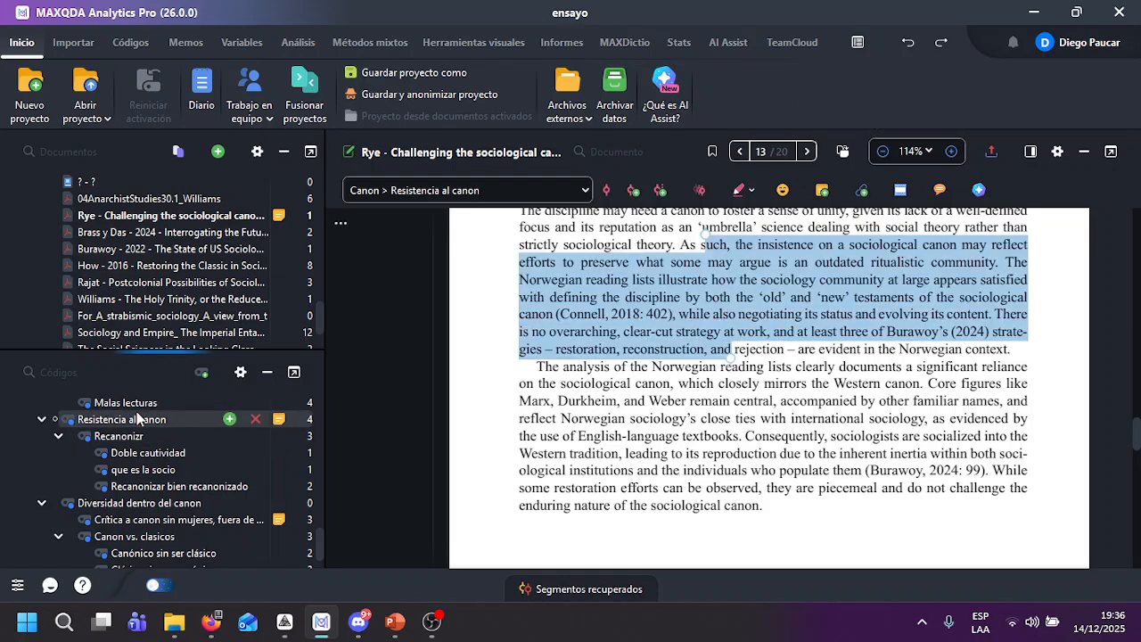
{"action": "left_click", "coordinate": [607, 191]}
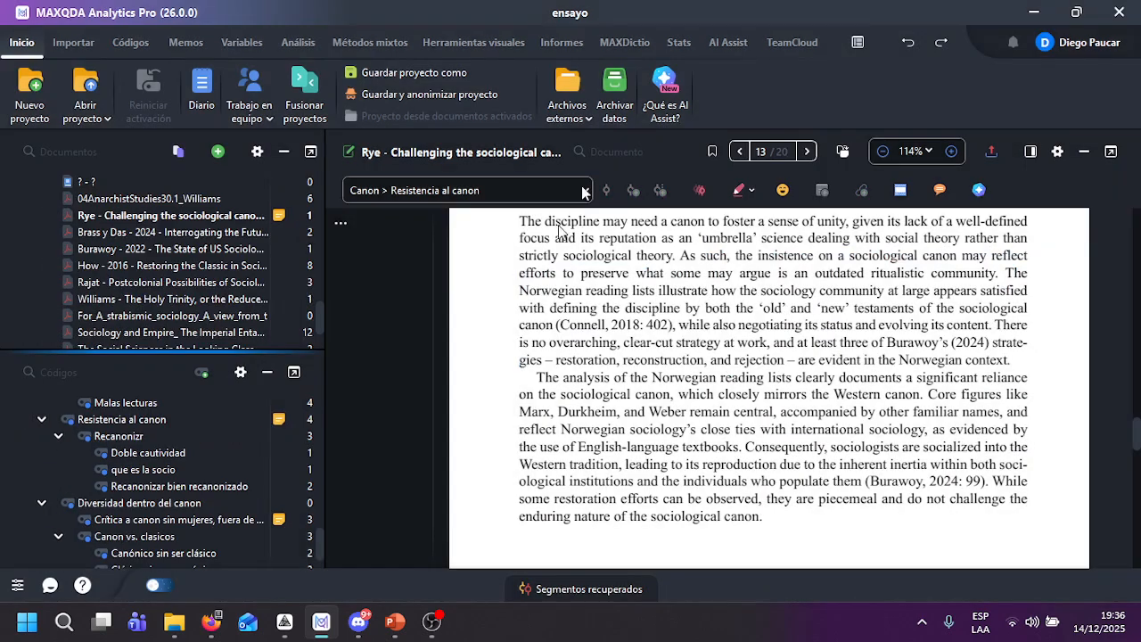
Step: Check the code-application option in the code settings and assign Resistencia al canon to the page 13 passage starting at "its reputation"
{"action": "left_click", "coordinate": [240, 373]}
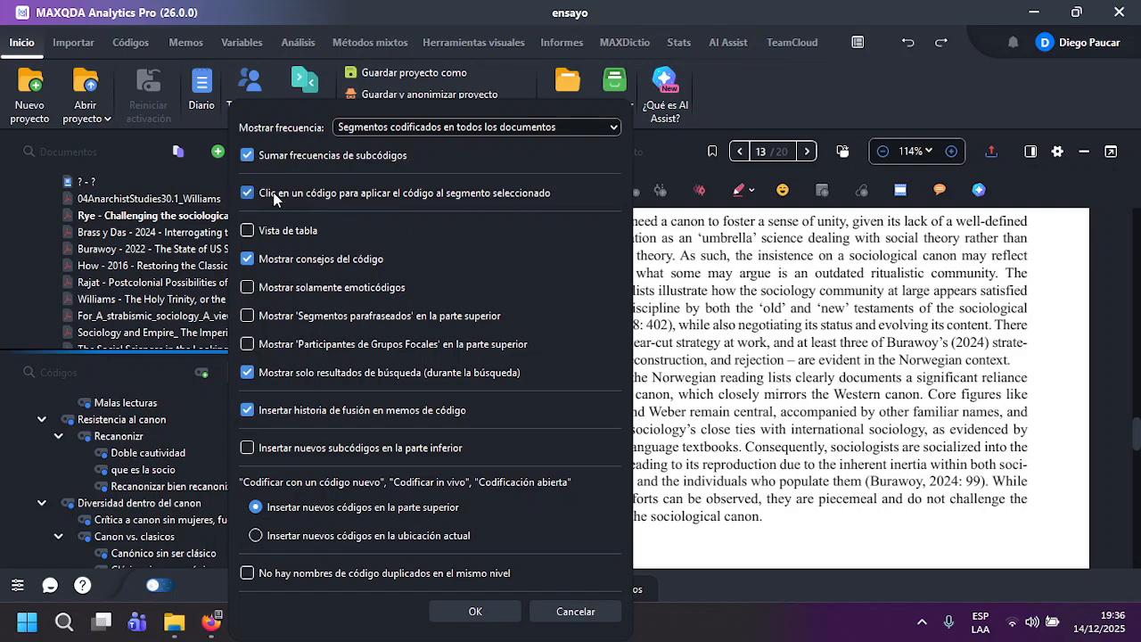
{"action": "left_click", "coordinate": [500, 606]}
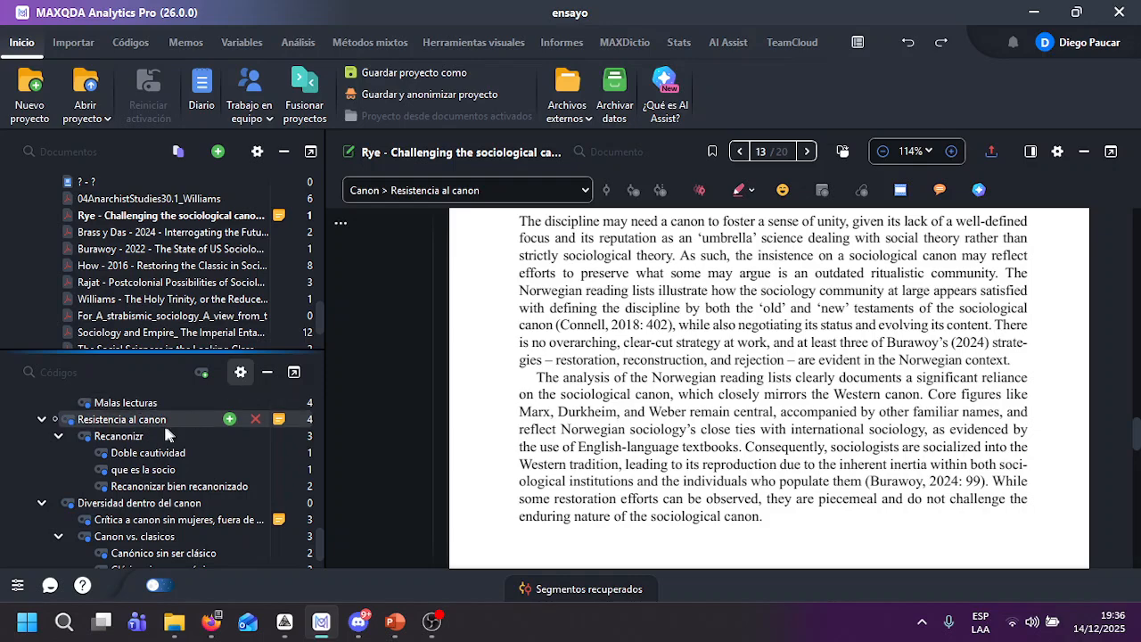
{"action": "left_click", "coordinate": [131, 425]}
{"action": "left_click_drag", "start_coordinate": [580, 237], "coordinate": [746, 360]}
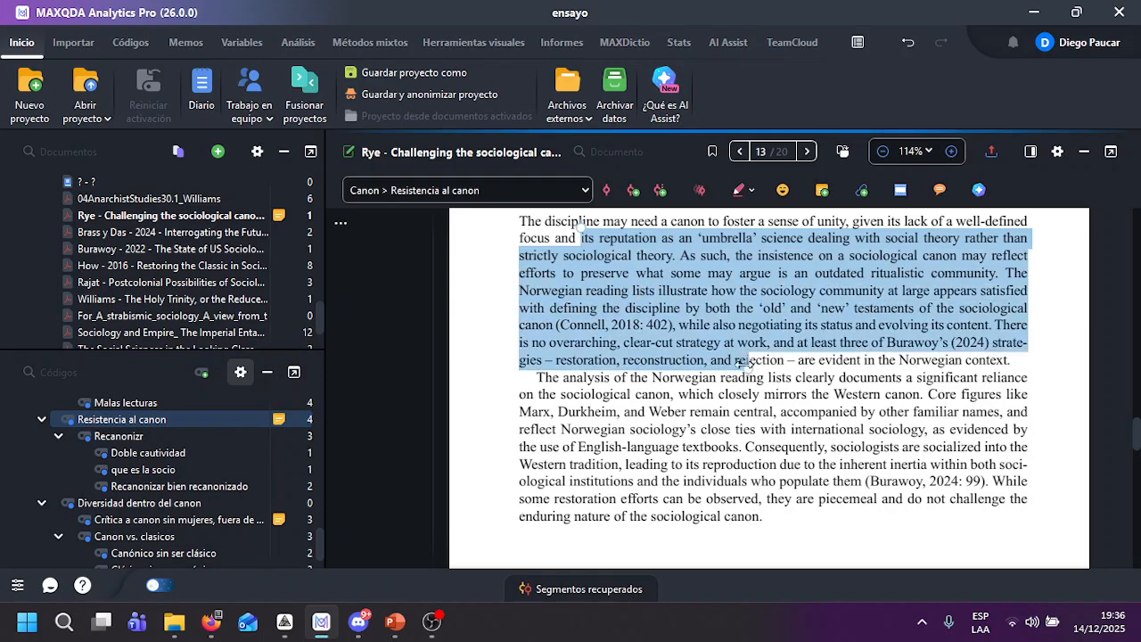
{"action": "double_click", "coordinate": [148, 422]}
{"action": "scroll", "coordinate": [419, 257], "scroll_direction": "up", "scroll_amount": 1}
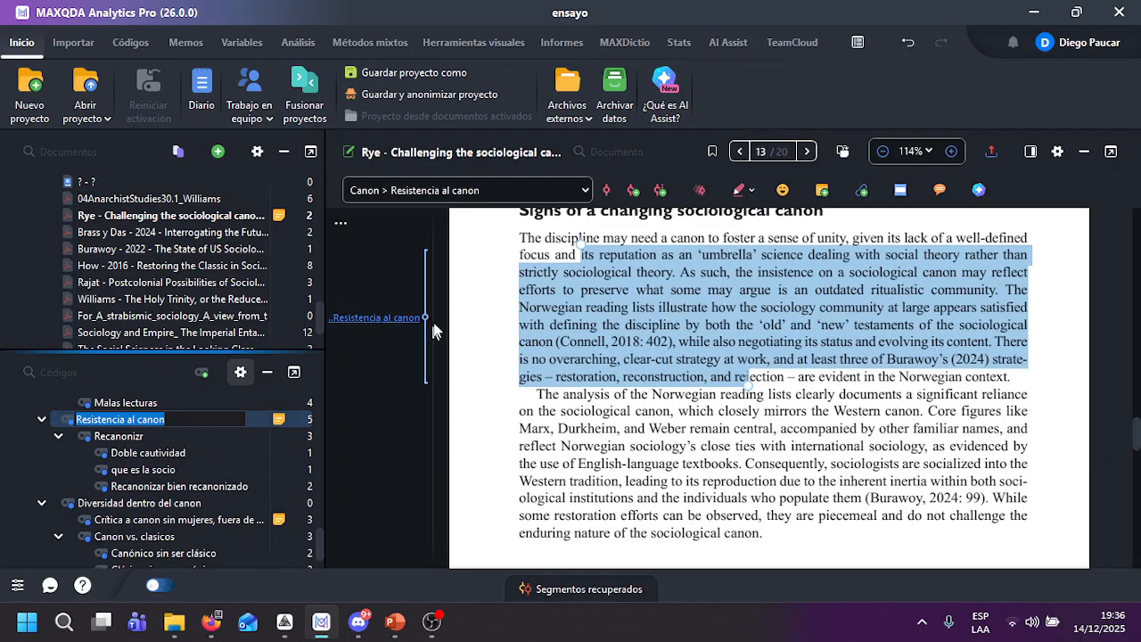
Step: Delete the Resistencia al canon coding from the page 13 passage starting at "its reputation"
{"action": "left_click", "coordinate": [481, 454]}
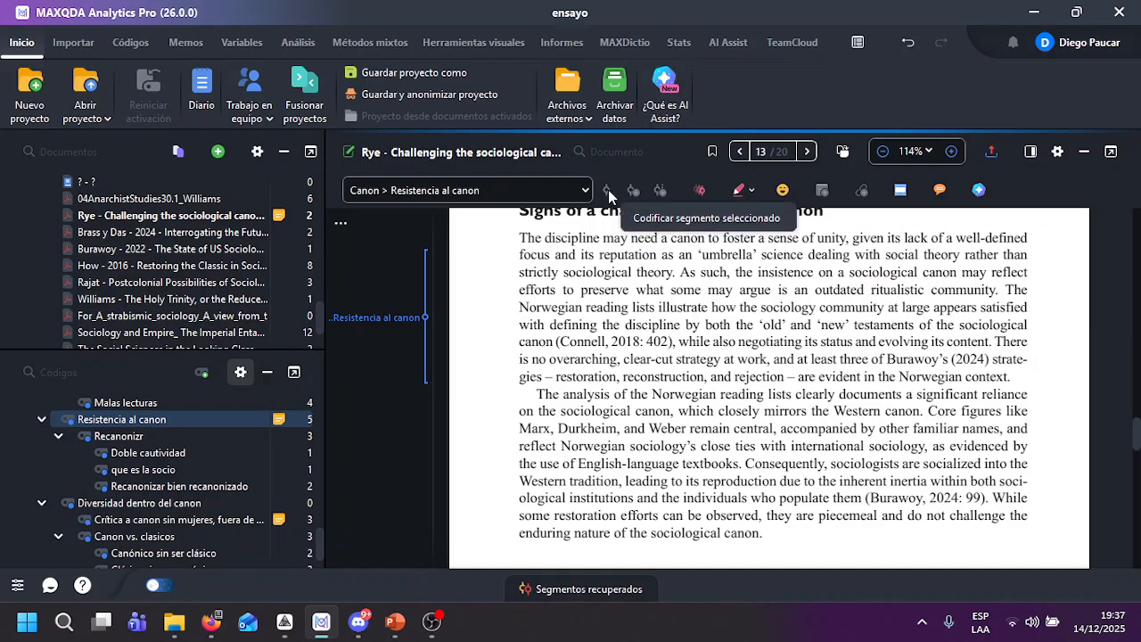
{"action": "right_click", "coordinate": [364, 319]}
{"action": "left_click", "coordinate": [445, 468]}
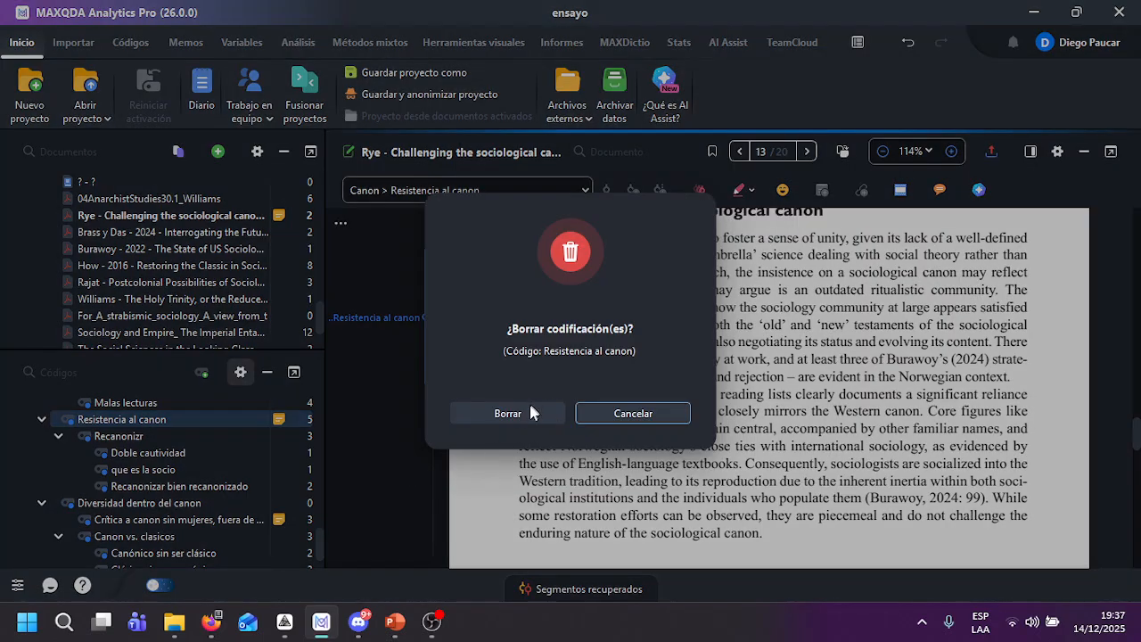
{"action": "left_click", "coordinate": [507, 413]}
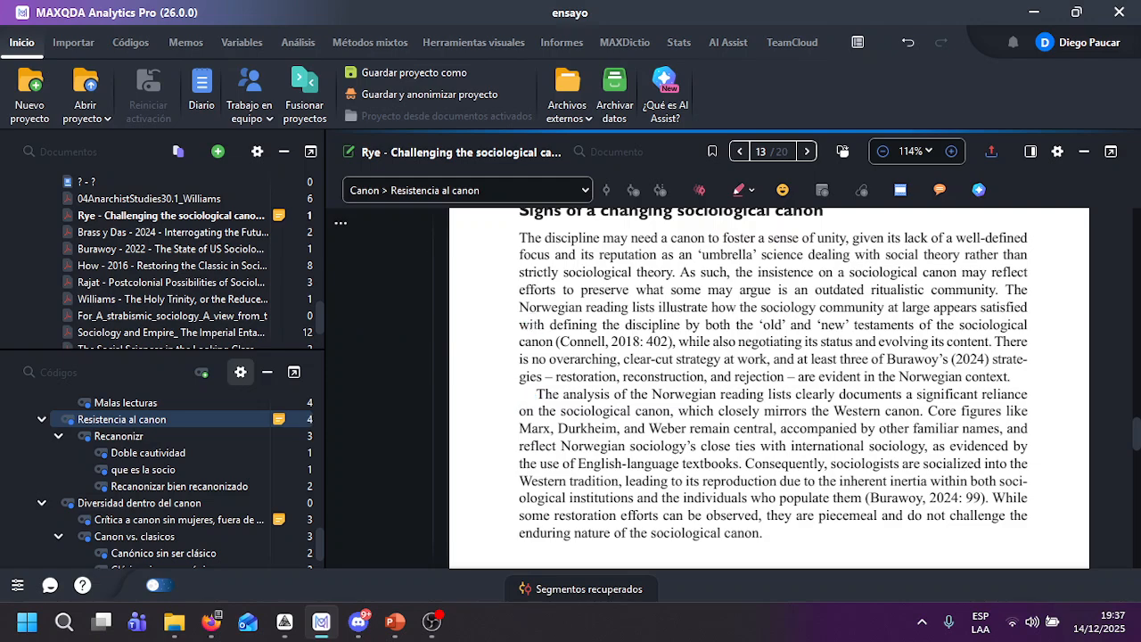
Step: Assign Resistencia al canon to the page 13 passage from the end of "preserve" into the following paragraph's "sociological canon"
{"action": "left_click_drag", "start_coordinate": [628, 283], "coordinate": [648, 412]}
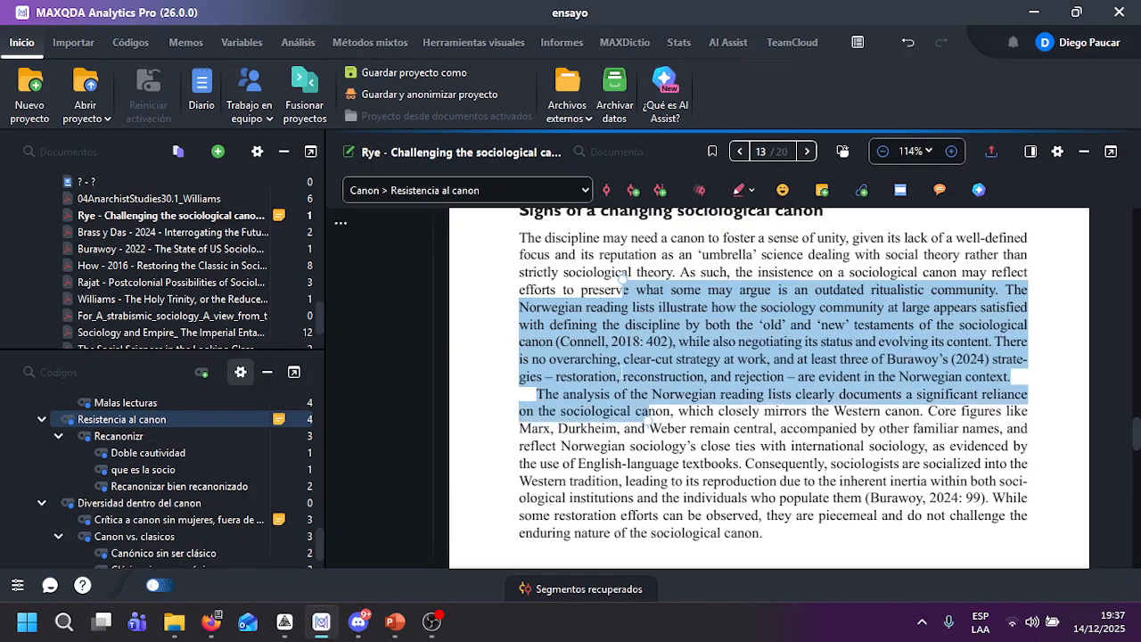
{"action": "mouse_move", "coordinate": [147, 426]}
{"action": "left_click_drag", "start_coordinate": [147, 425], "coordinate": [374, 357]}
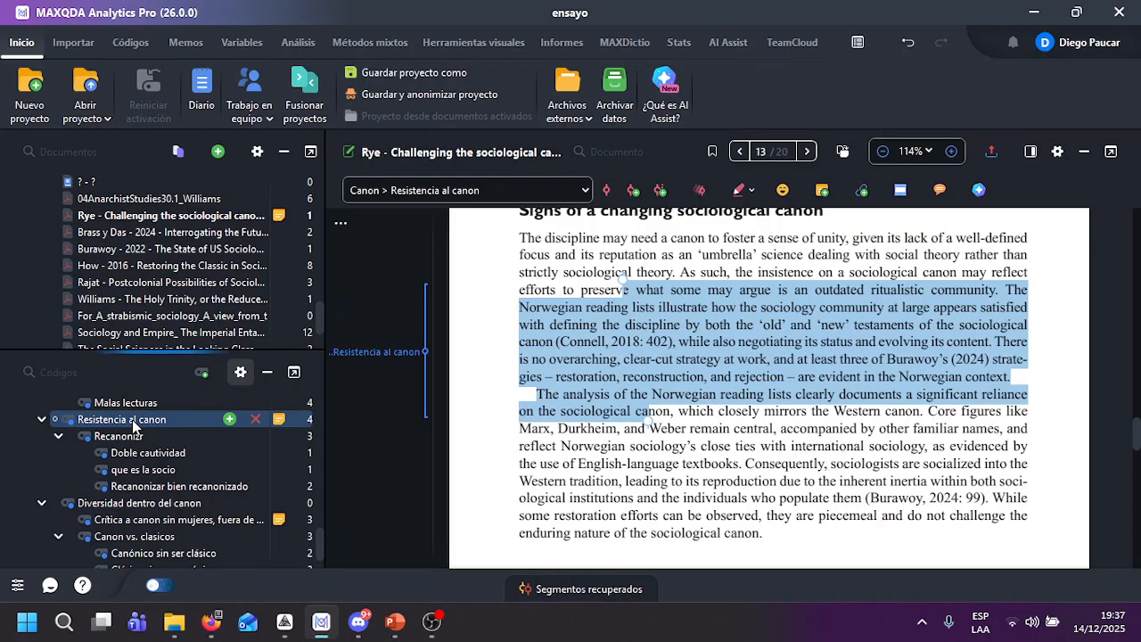
Step: Delete the coding just applied to the passage spanning the two page 13 paragraphs
{"action": "right_click", "coordinate": [374, 350]}
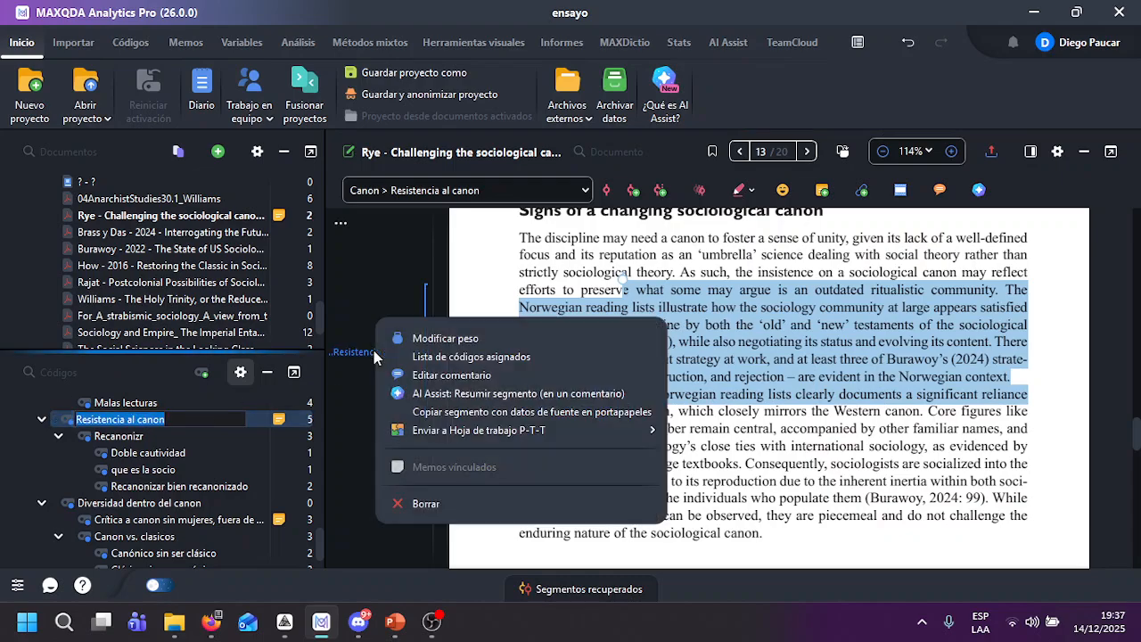
{"action": "left_click", "coordinate": [419, 503]}
{"action": "left_click", "coordinate": [532, 412]}
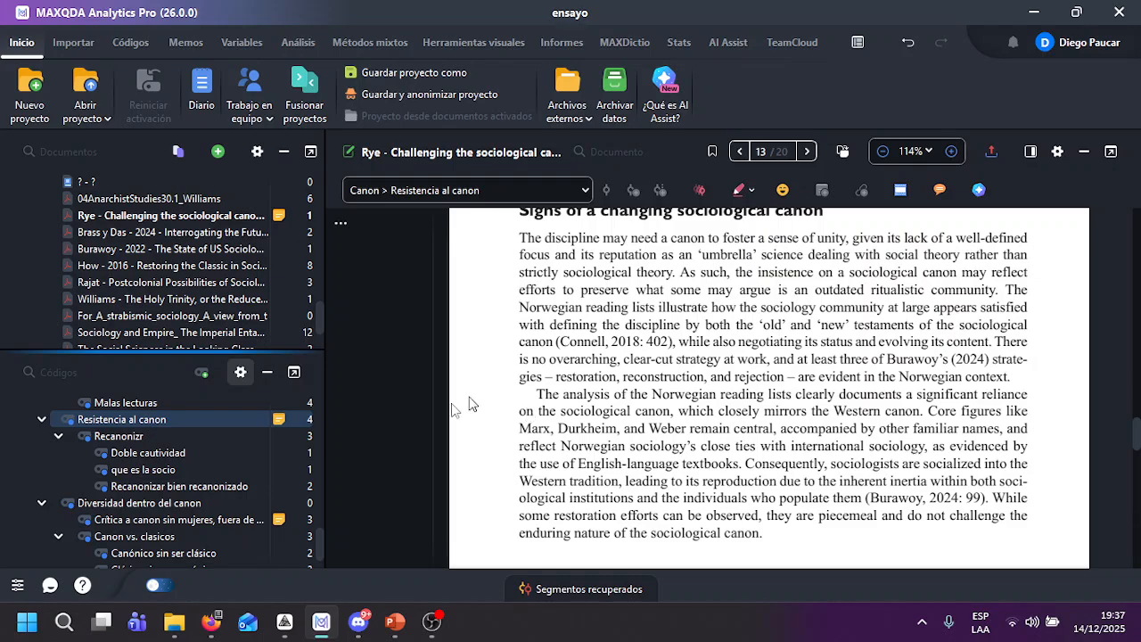
Step: Collapse the Códigos tree and try creating a new root-level code named kini
{"action": "scroll", "coordinate": [236, 481], "scroll_direction": "up", "scroll_amount": 3}
{"action": "scroll", "coordinate": [237, 481], "scroll_direction": "up", "scroll_amount": 10}
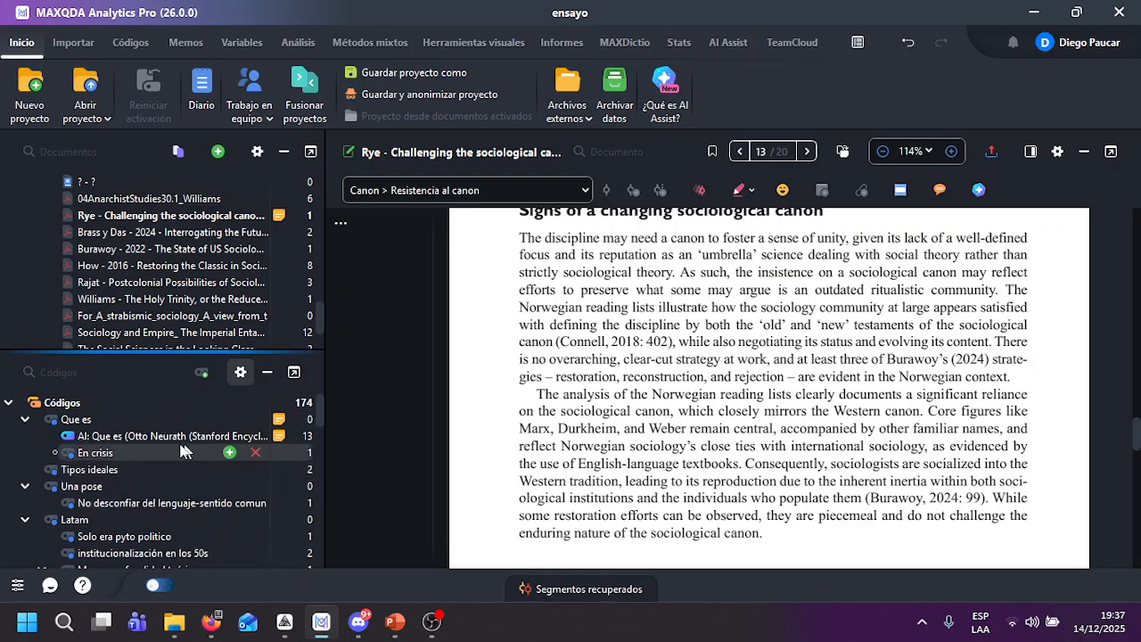
{"action": "left_click", "coordinate": [8, 402]}
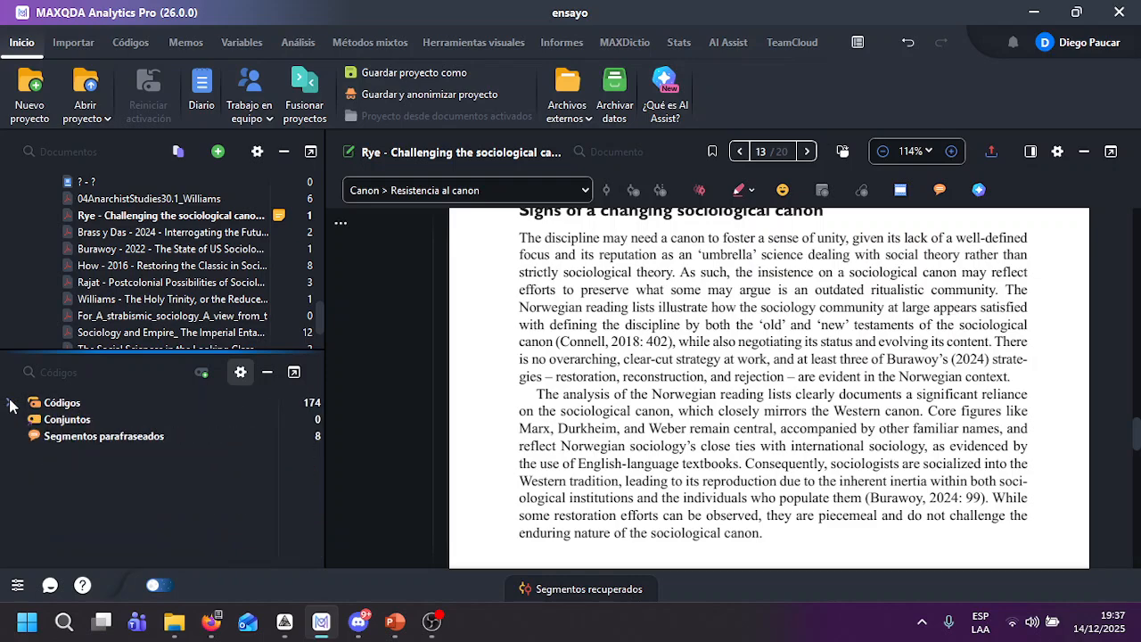
{"action": "left_click", "coordinate": [264, 404]}
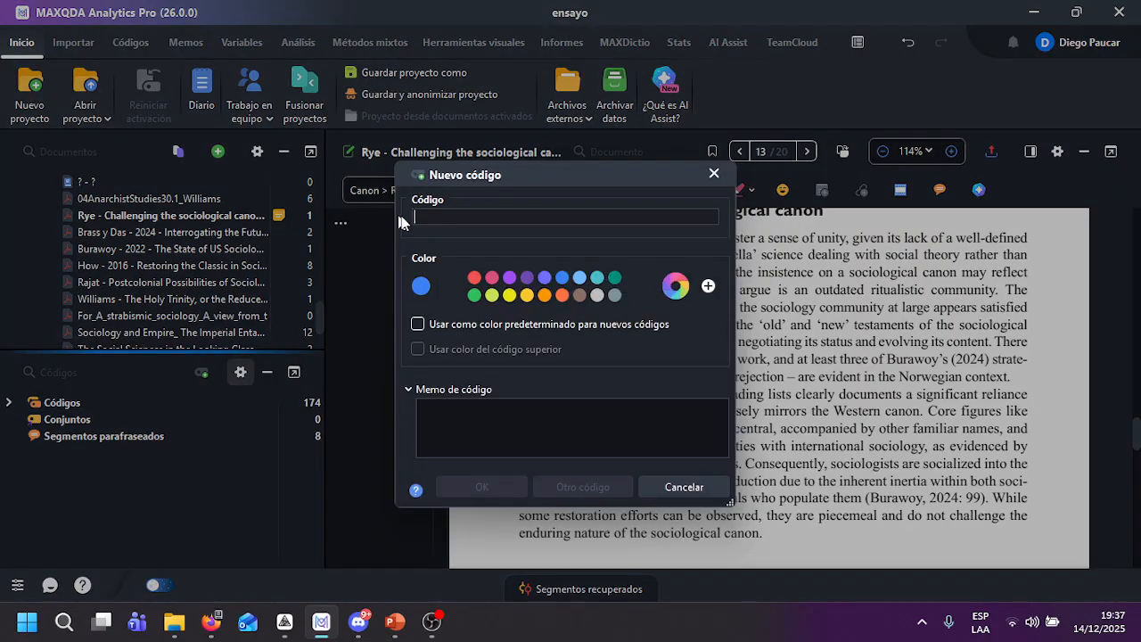
{"action": "type", "text": "kini"}
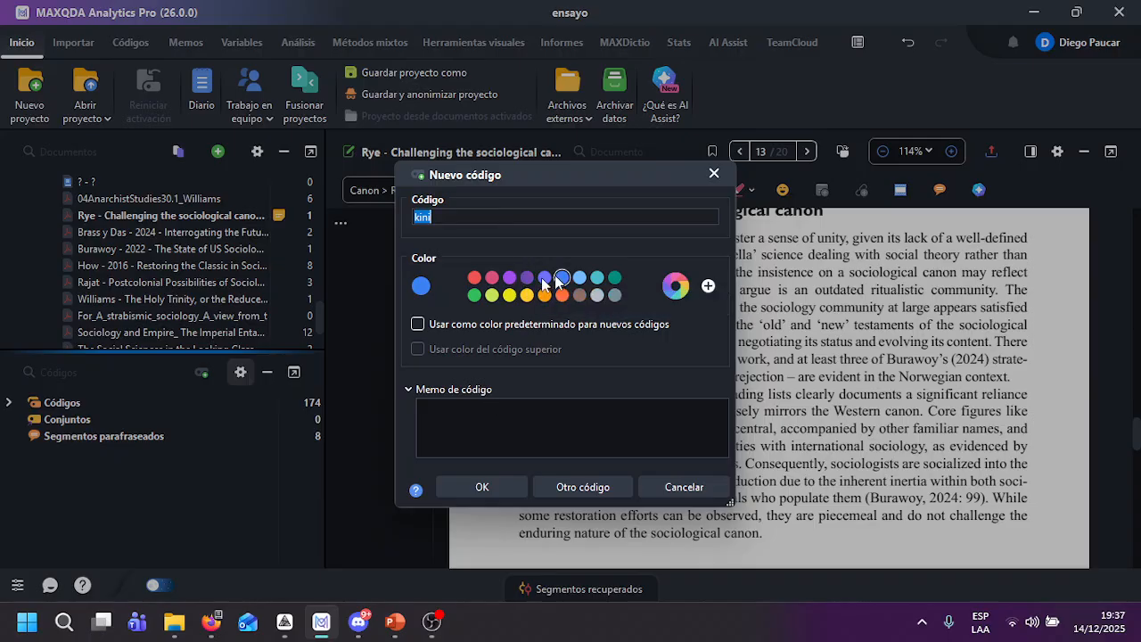
{"action": "left_click", "coordinate": [713, 174]}
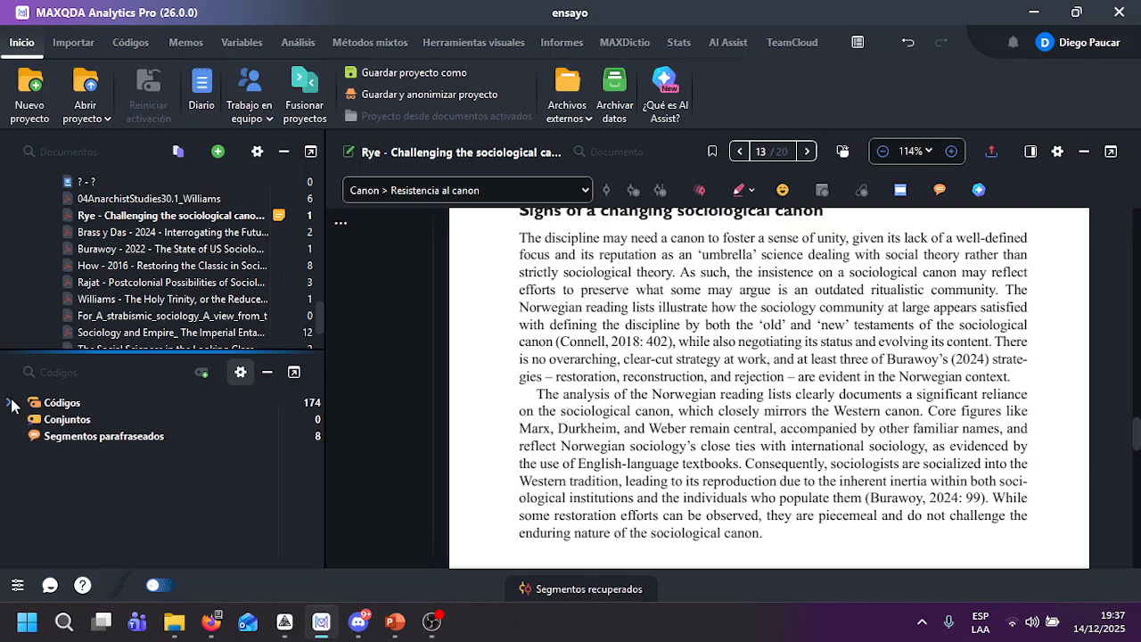
Step: Expand the Códigos tree and look through its top-level codes
{"action": "left_click", "coordinate": [8, 402]}
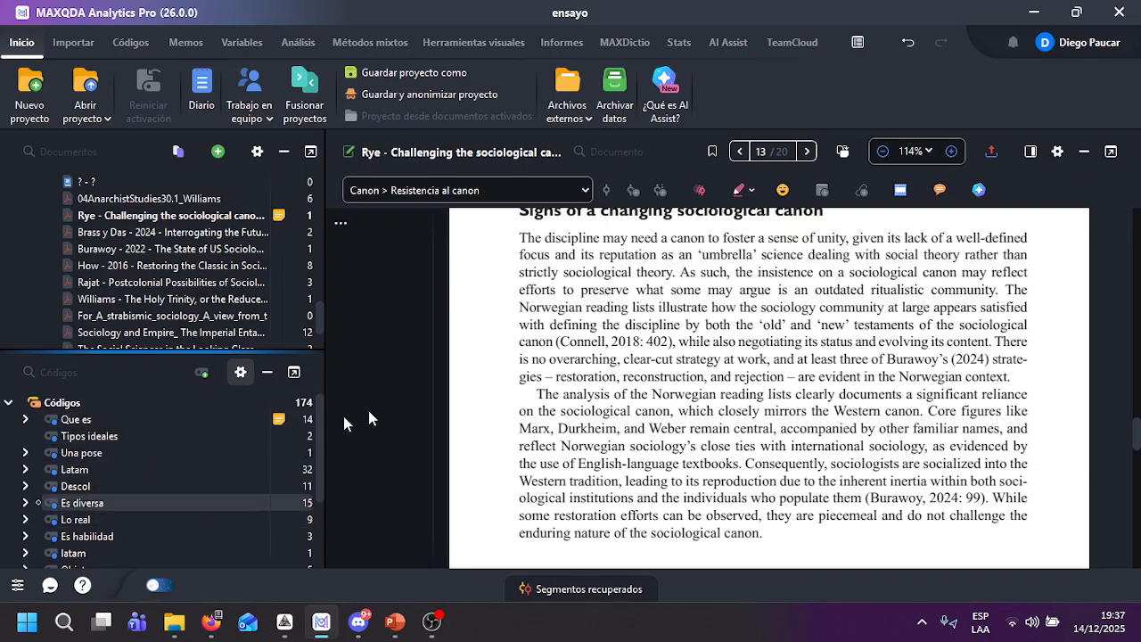
{"action": "scroll", "coordinate": [163, 457], "scroll_direction": "down", "scroll_amount": 3}
{"action": "scroll", "coordinate": [163, 457], "scroll_direction": "up", "scroll_amount": 2}
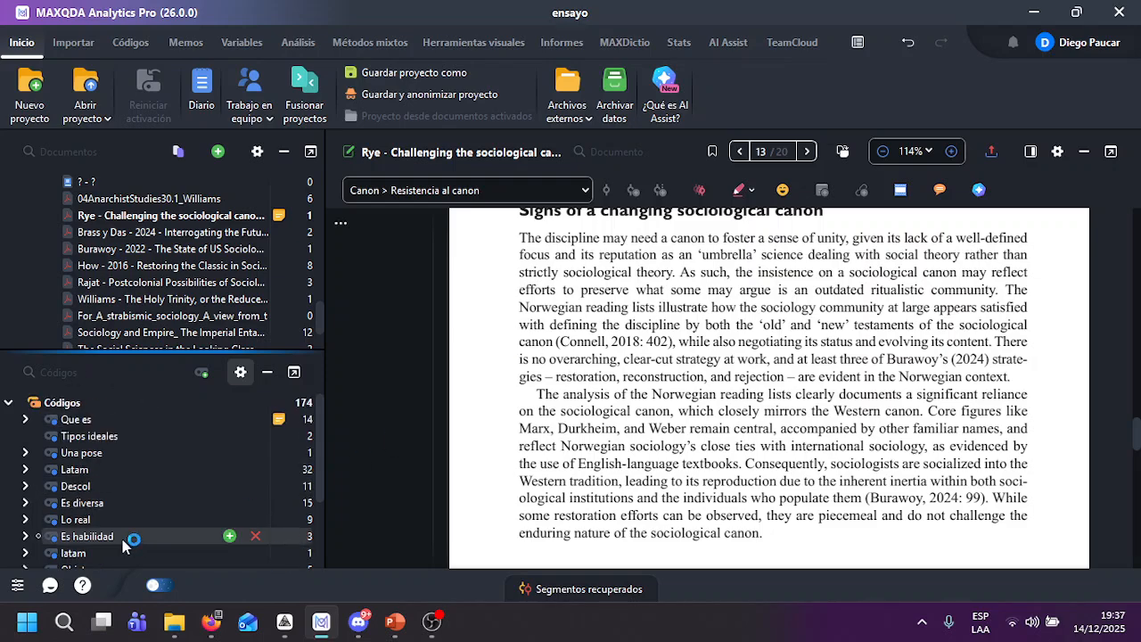
Step: Switch to Discord to check the PRINCIPAL class channel and return to MAXQDA
{"action": "left_click", "coordinate": [358, 627]}
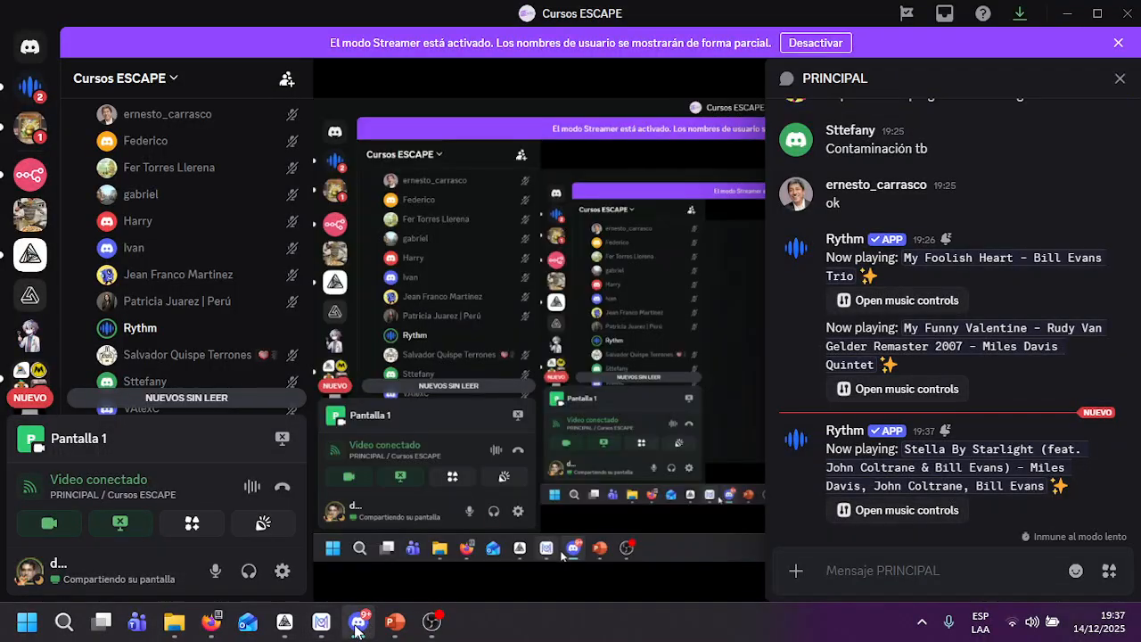
{"action": "left_click", "coordinate": [357, 626]}
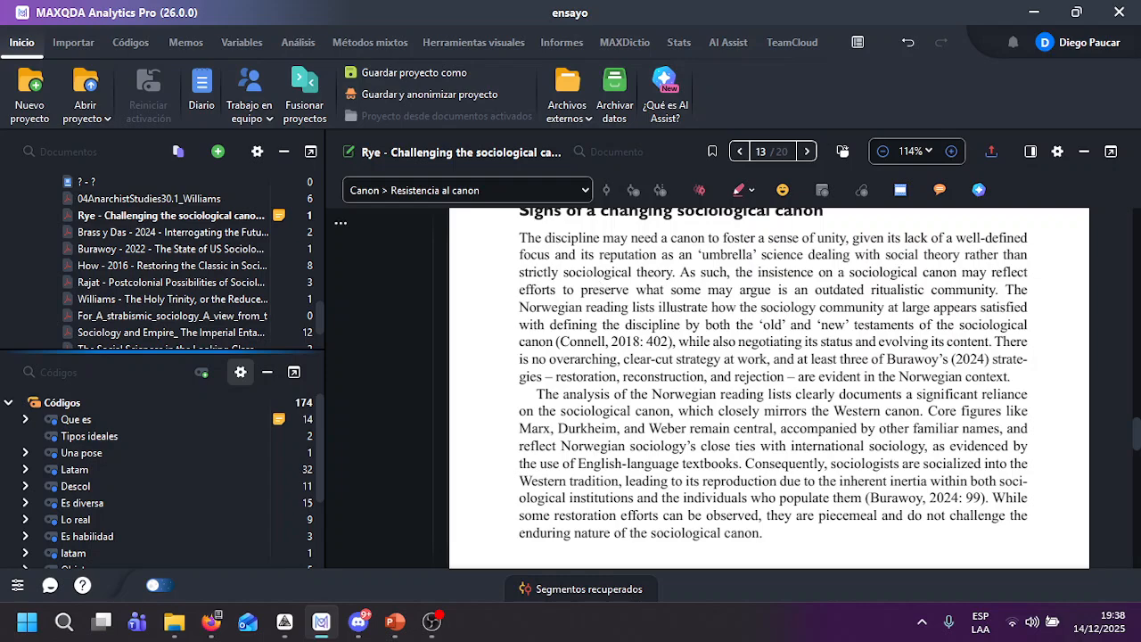
{"action": "left_click_drag", "start_coordinate": [581, 271], "coordinate": [581, 306]}
{"action": "left_click_drag", "start_coordinate": [583, 359], "coordinate": [592, 446]}
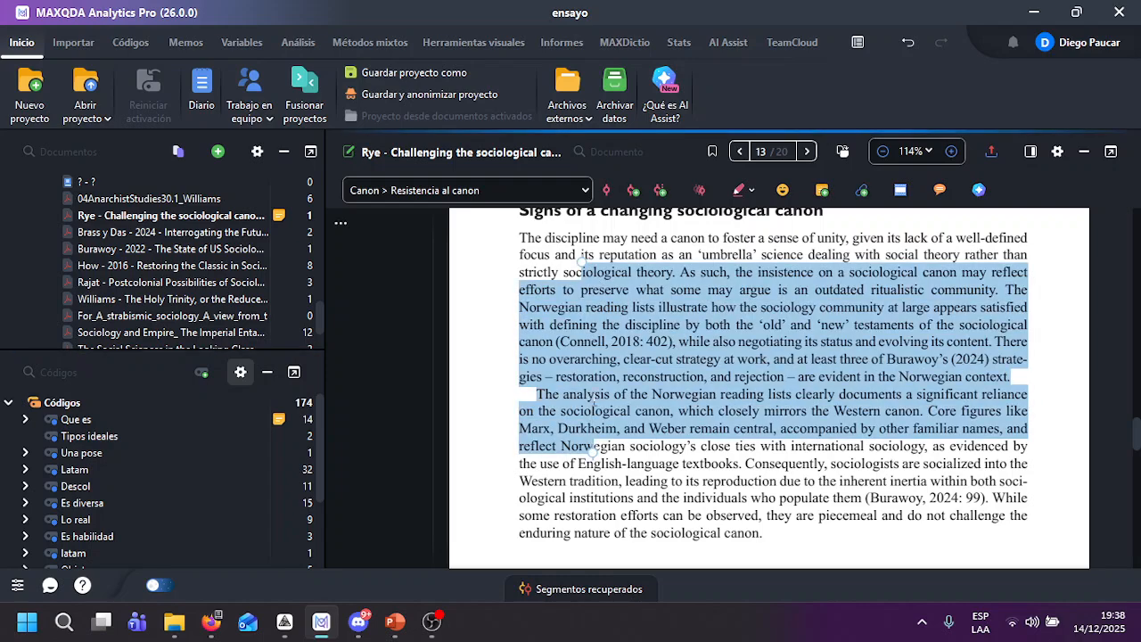
{"action": "left_click", "coordinate": [635, 202]}
{"action": "left_click", "coordinate": [629, 498]}
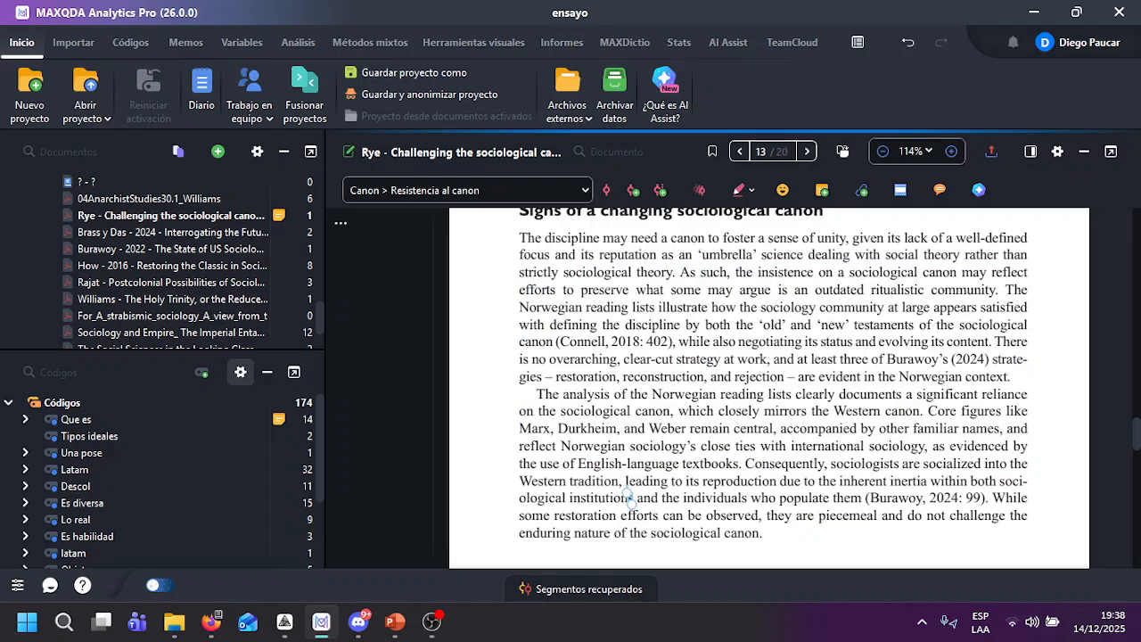
{"action": "scroll", "coordinate": [636, 299], "scroll_direction": "down", "scroll_amount": 2}
{"action": "scroll", "coordinate": [628, 373], "scroll_direction": "up", "scroll_amount": 10}
{"action": "scroll", "coordinate": [628, 373], "scroll_direction": "down", "scroll_amount": 8}
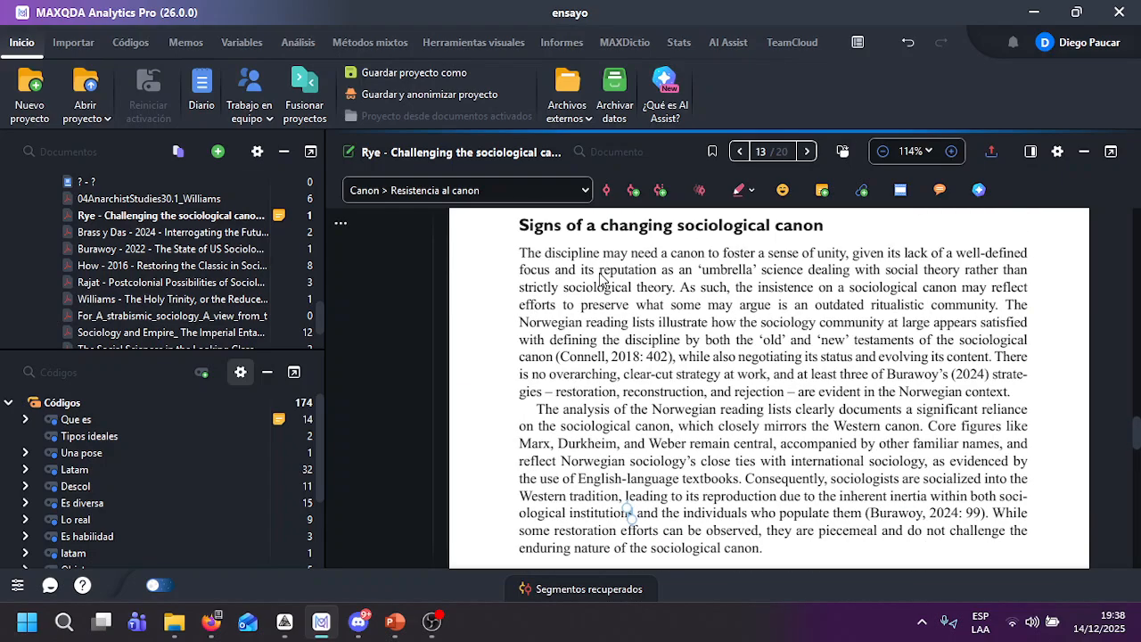
Step: Try assigning a new code to the page 13 passage from "reading lists illustrate" to "Durkheim", and clear the selection
{"action": "left_click_drag", "start_coordinate": [584, 322], "coordinate": [606, 443]}
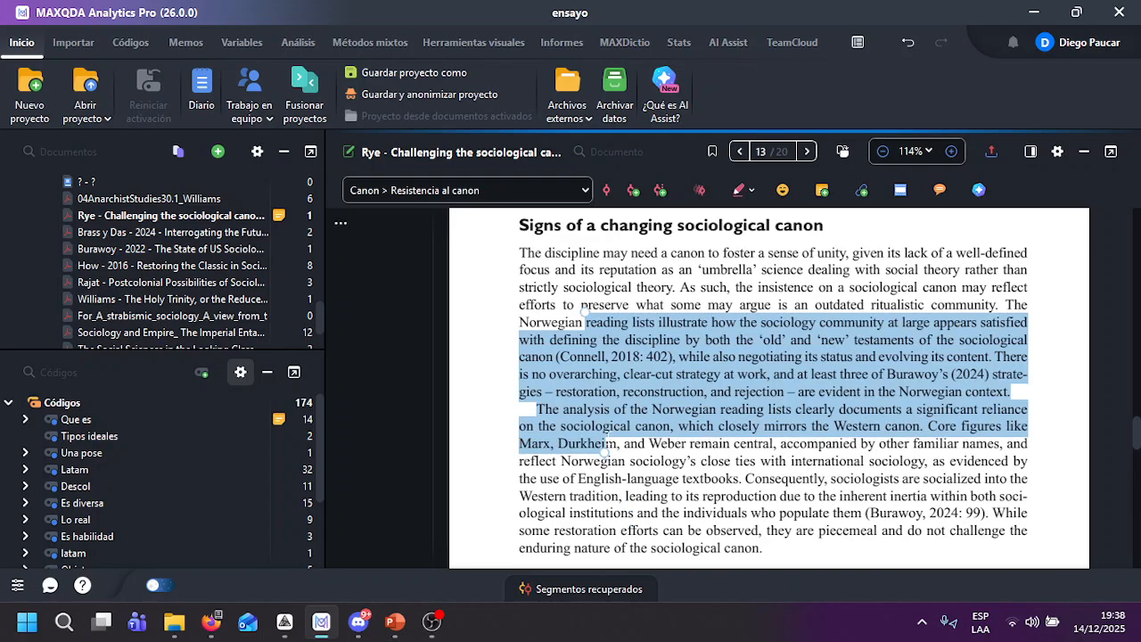
{"action": "left_click", "coordinate": [632, 191]}
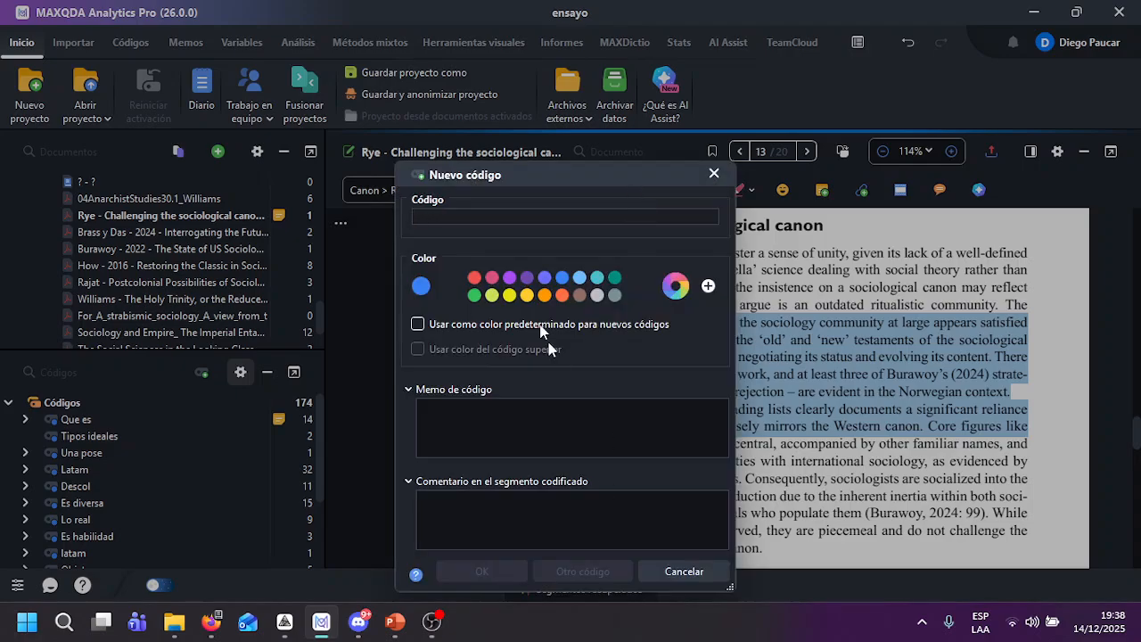
{"action": "left_click", "coordinate": [712, 176]}
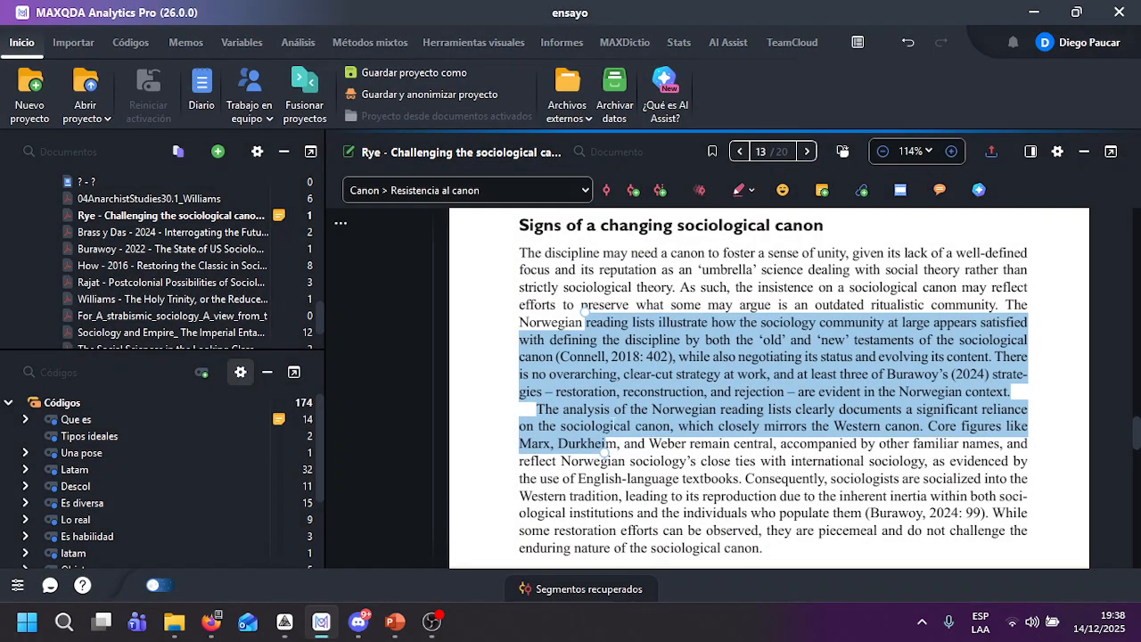
{"action": "left_click", "coordinate": [632, 191]}
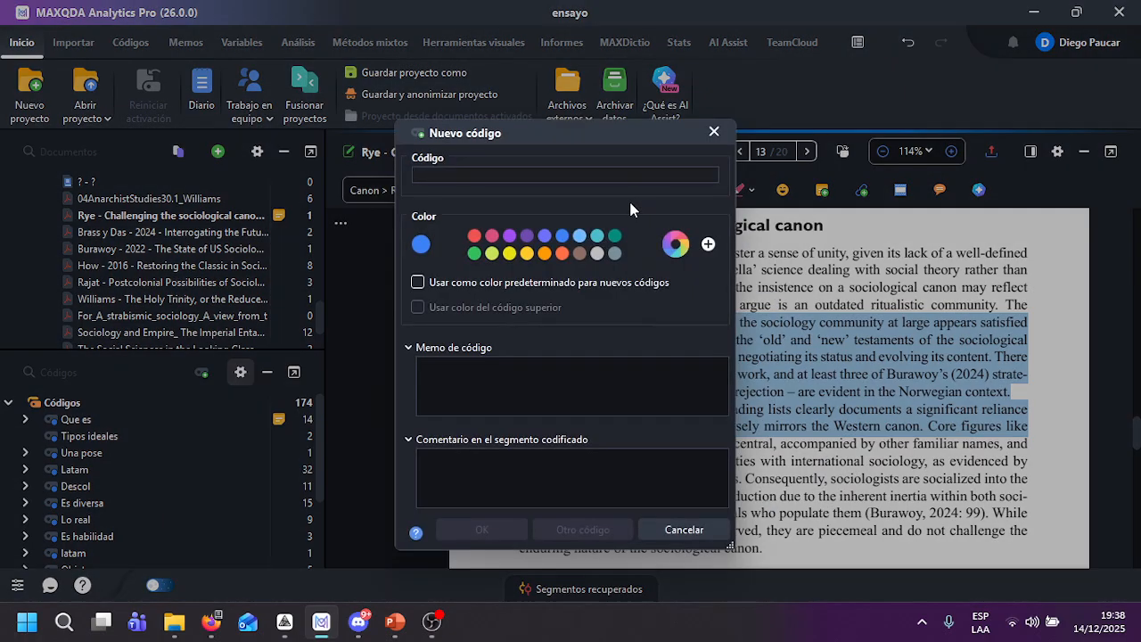
{"action": "left_click", "coordinate": [713, 132]}
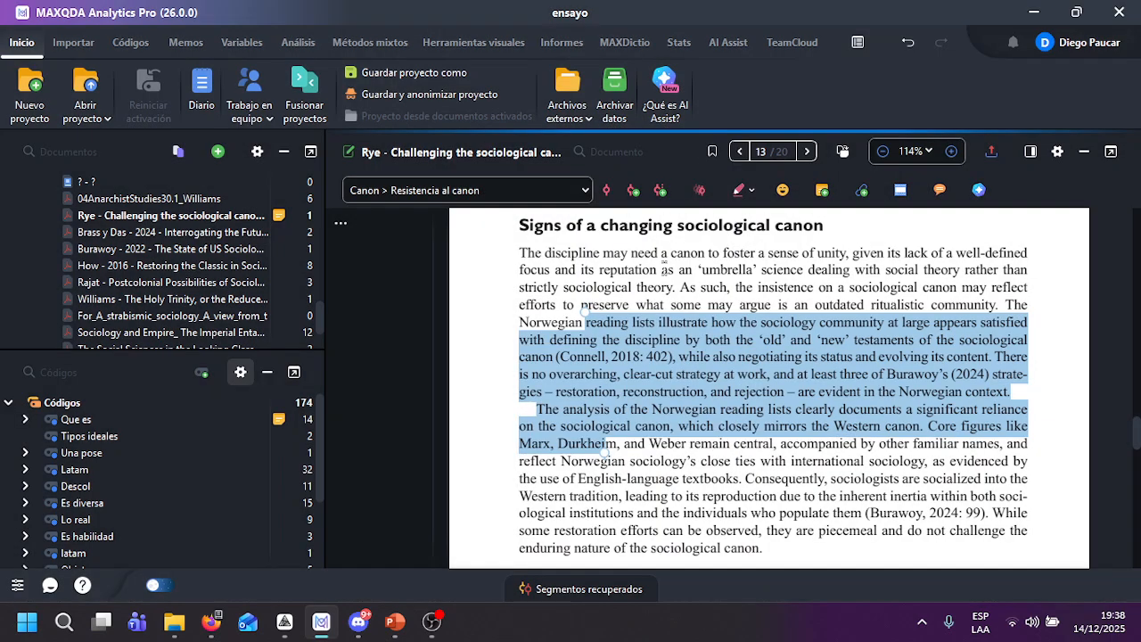
{"action": "left_click", "coordinate": [668, 228]}
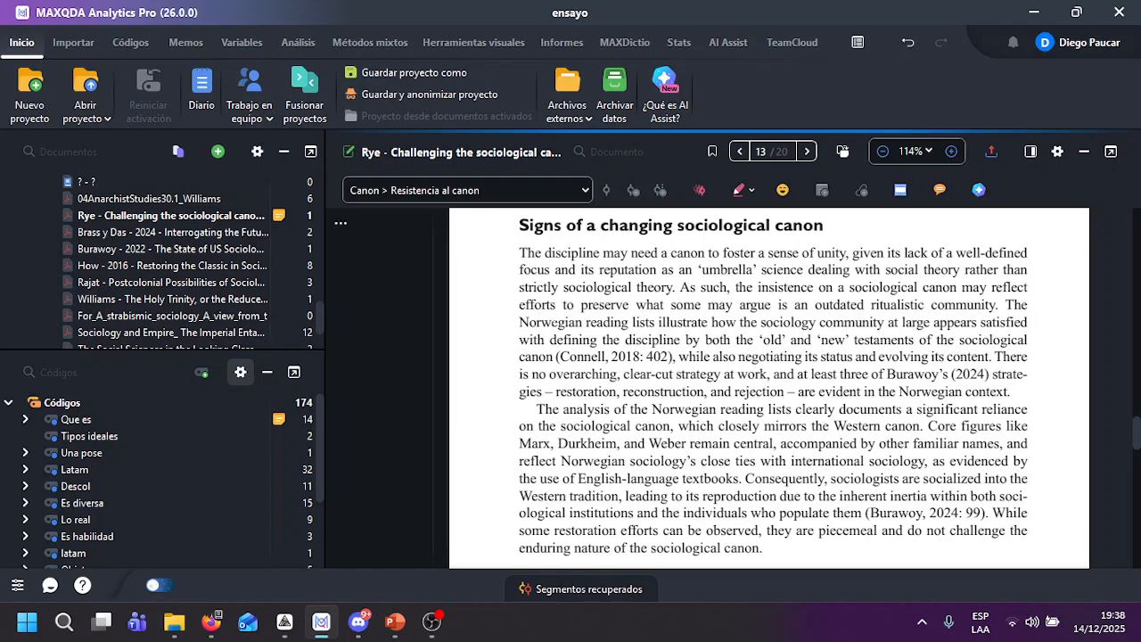
Step: Create an in-vivo code from the words "Norwegian reading lists" on page 13 and delete that code
{"action": "left_click_drag", "start_coordinate": [519, 323], "coordinate": [655, 326]}
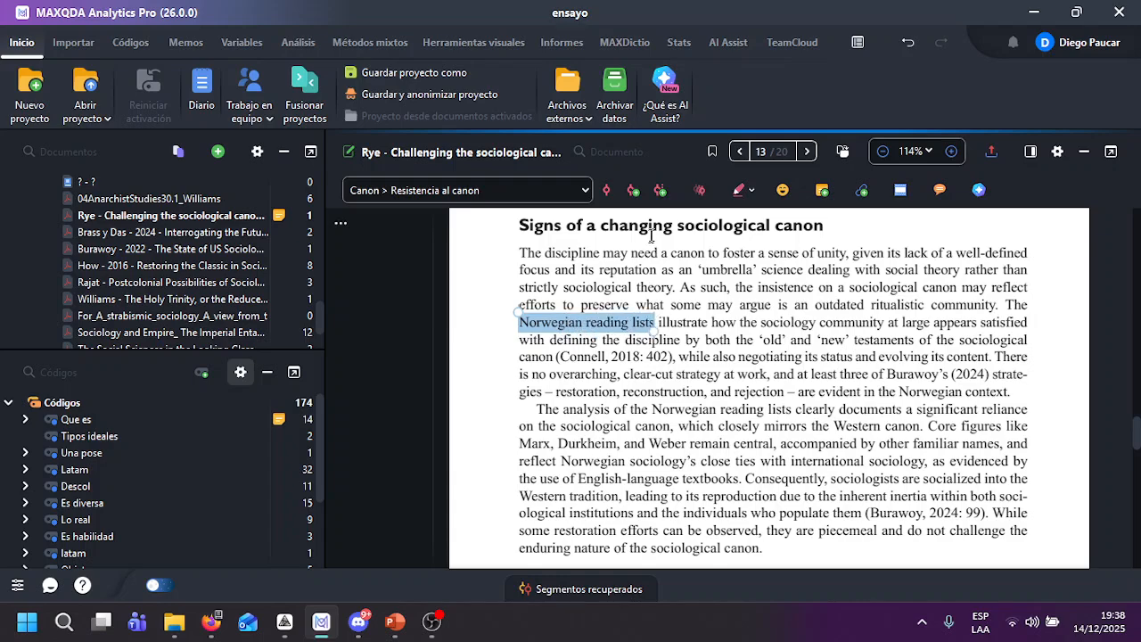
{"action": "left_click", "coordinate": [656, 192]}
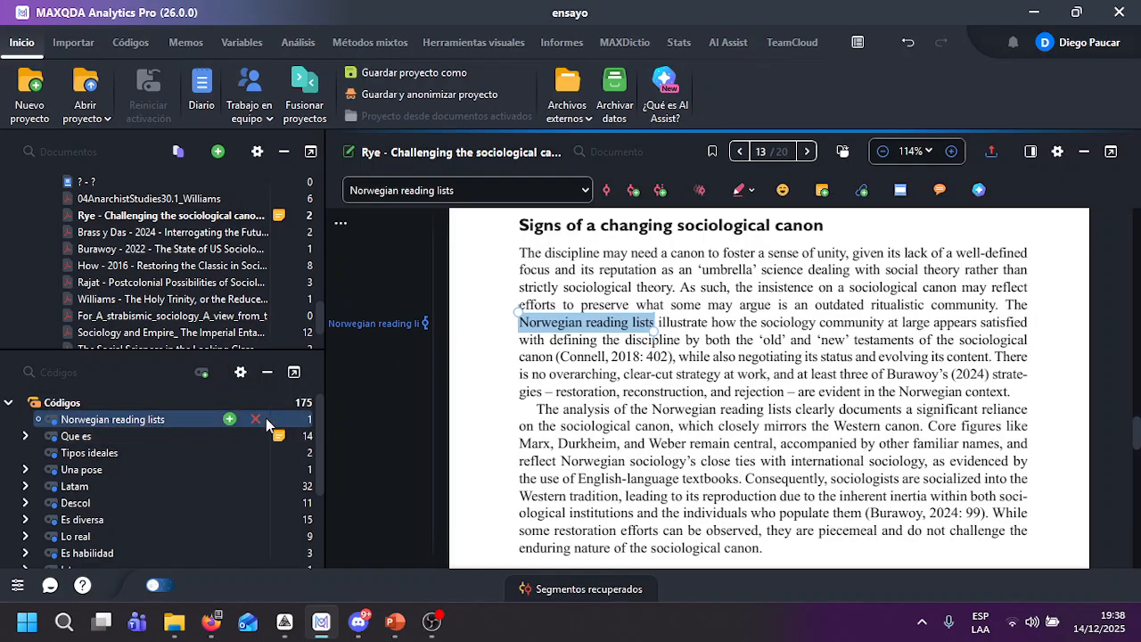
{"action": "left_click", "coordinate": [250, 419]}
{"action": "left_click", "coordinate": [469, 415]}
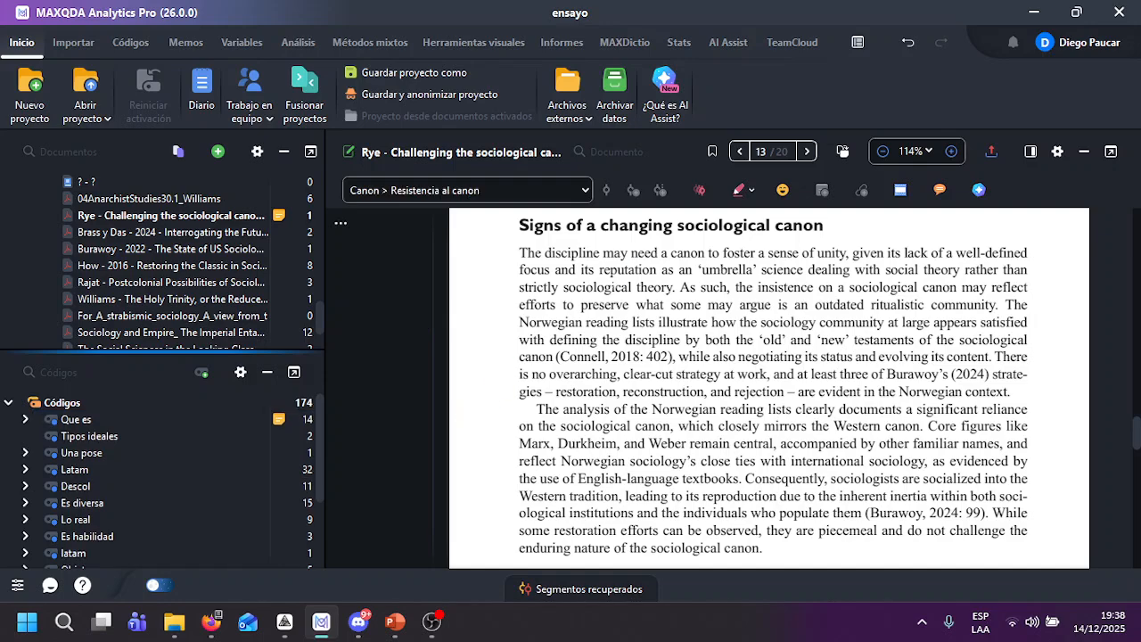
Step: Turn on open coding mode and assign Tipos ideales to the page 13 passage from "focus" to the next paragraph's "The"
{"action": "left_click", "coordinate": [698, 189]}
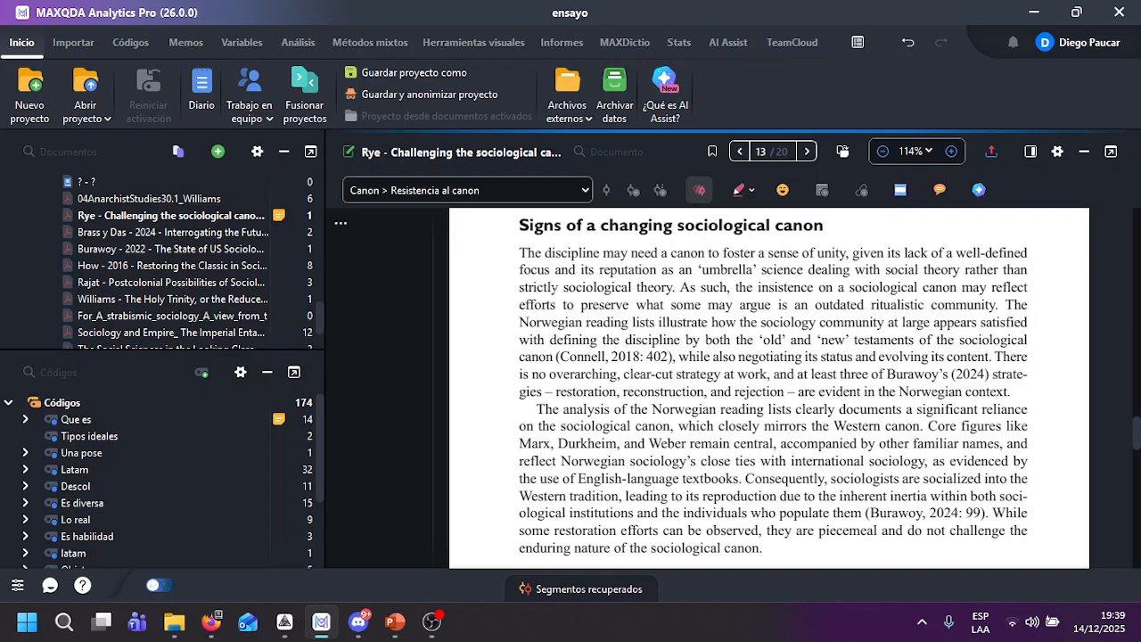
{"action": "left_click_drag", "start_coordinate": [538, 271], "coordinate": [557, 411]}
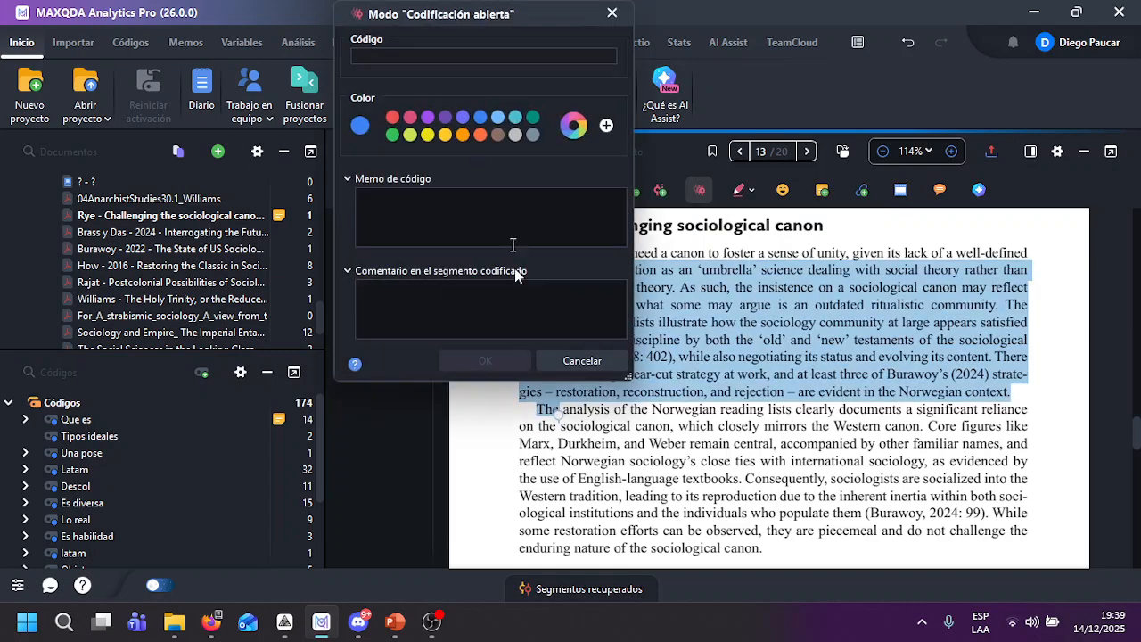
{"action": "left_click", "coordinate": [609, 13]}
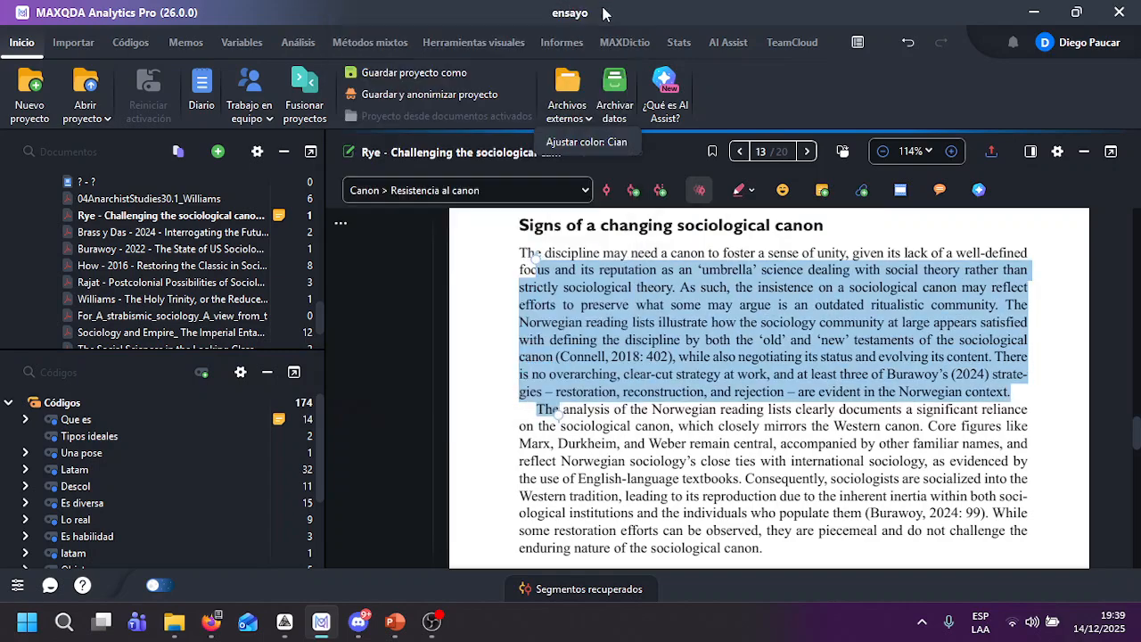
{"action": "left_click", "coordinate": [120, 437]}
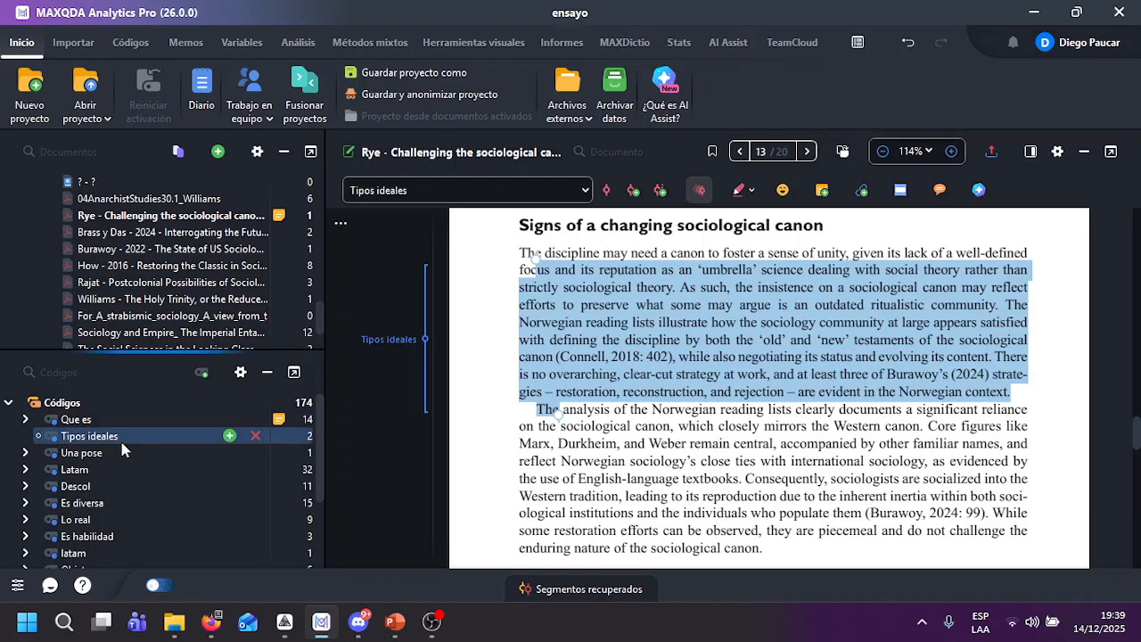
Step: Try open coding the page 13 passage from "canon, which closely mirrors" to "English-language"
{"action": "scroll", "coordinate": [478, 318], "scroll_direction": "down", "scroll_amount": 3}
{"action": "left_click", "coordinate": [651, 346]}
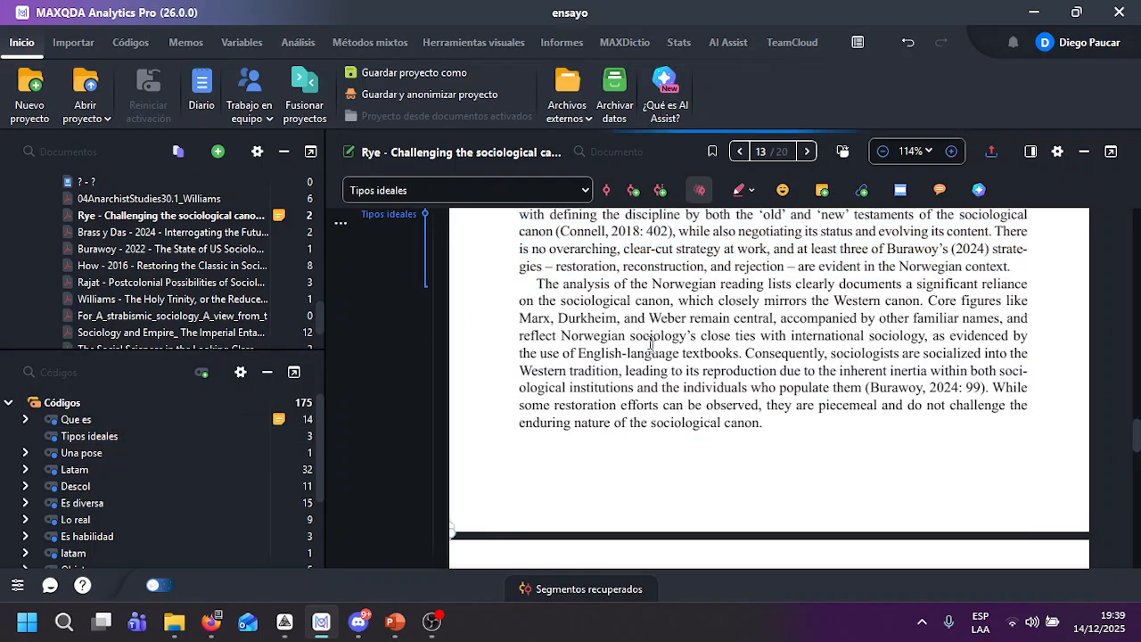
{"action": "left_click_drag", "start_coordinate": [651, 345], "coordinate": [635, 301]}
{"action": "left_click", "coordinate": [644, 12]}
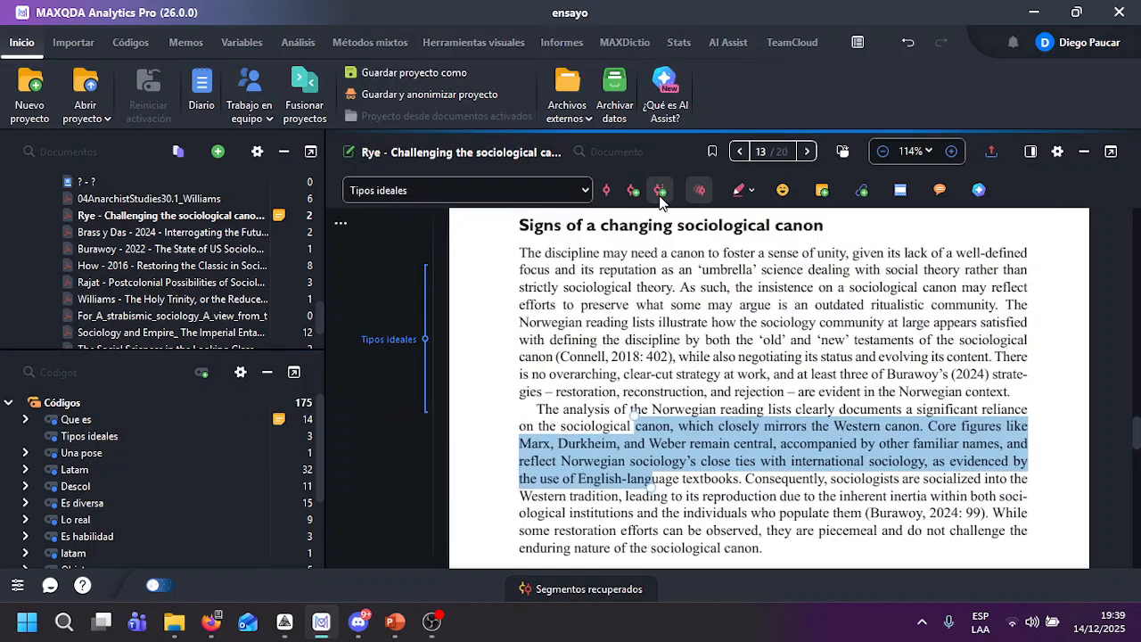
Step: Delete the Tipos ideales coding from the page 13 passage
{"action": "right_click", "coordinate": [396, 343]}
{"action": "left_click", "coordinate": [463, 497]}
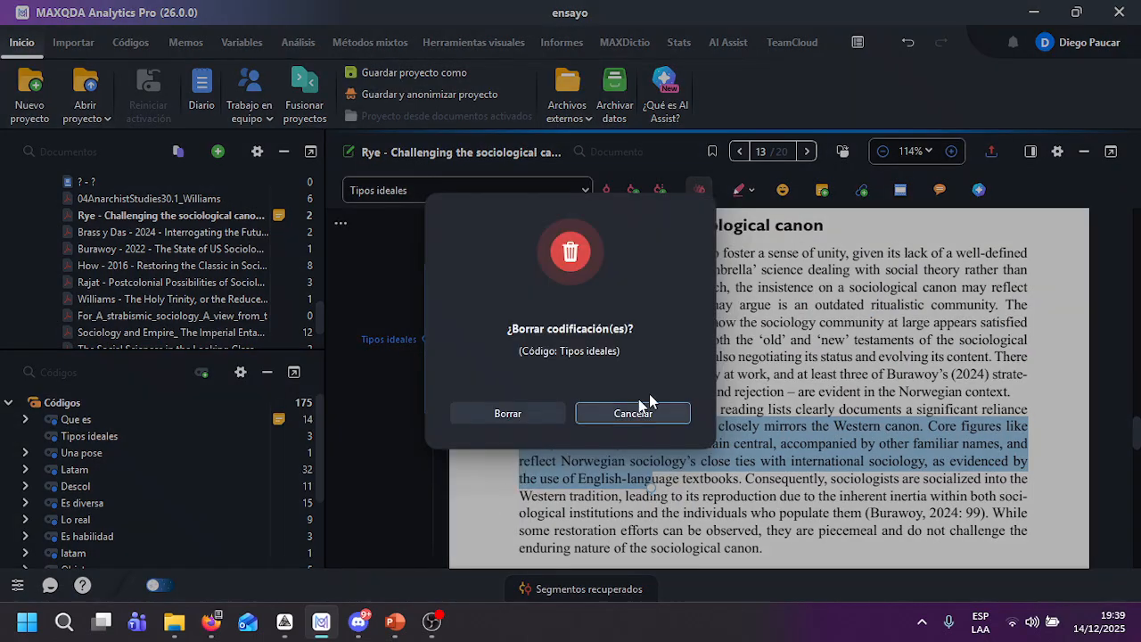
{"action": "left_click", "coordinate": [528, 415]}
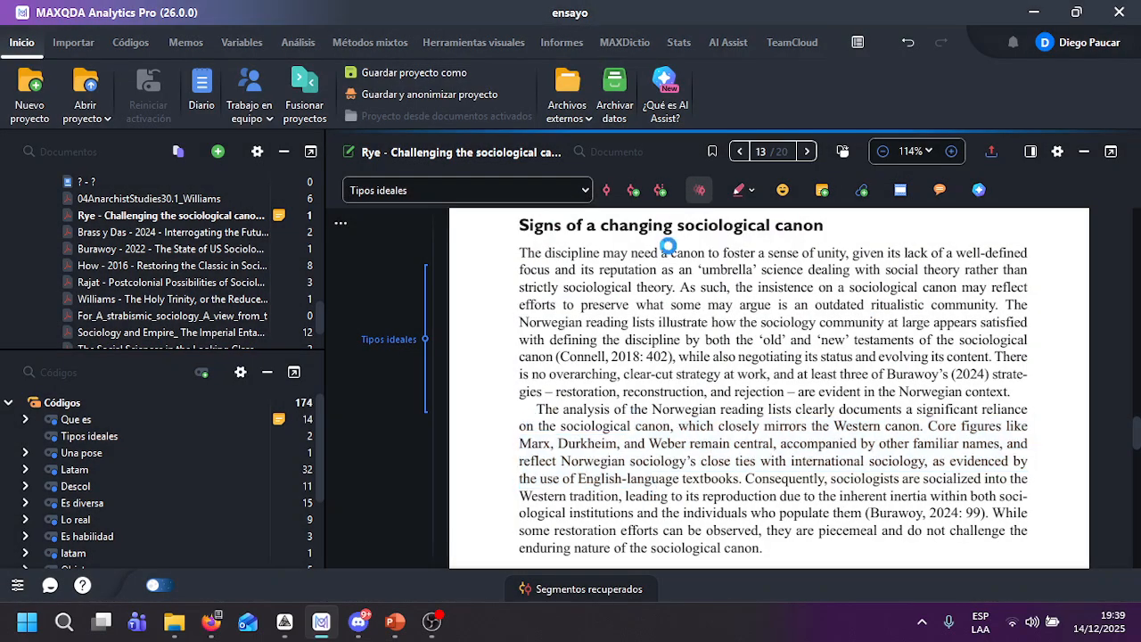
Step: Open-code the page 13 passage from "reputation" to "Norwegian reading lists" with a new code named dfdf
{"action": "left_click", "coordinate": [701, 195]}
{"action": "left_click_drag", "start_coordinate": [640, 274], "coordinate": [649, 324]}
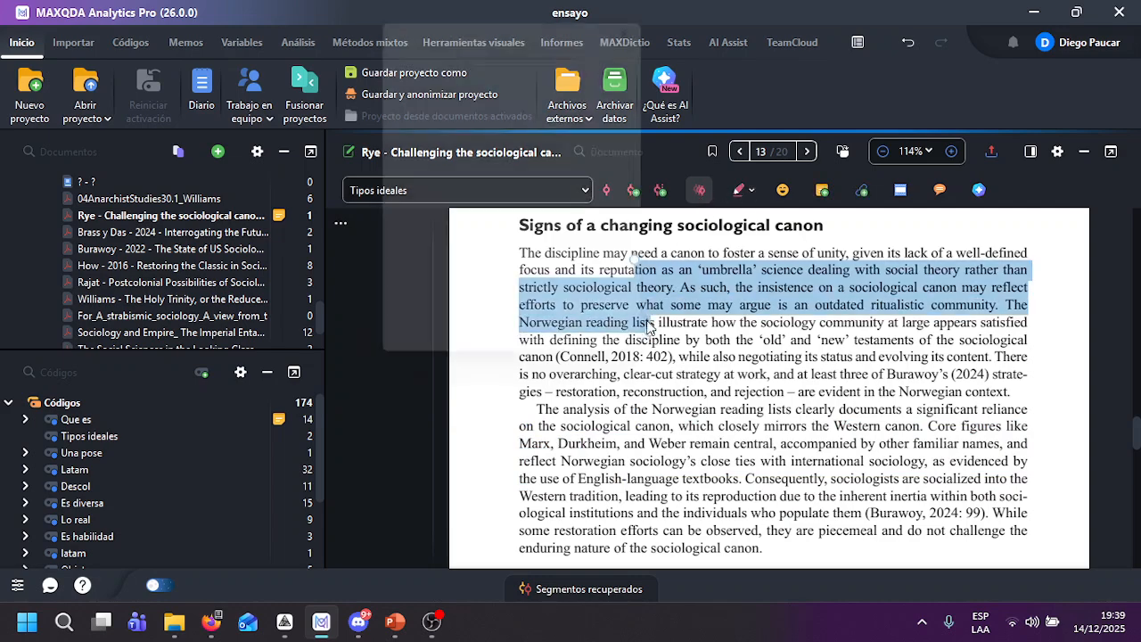
{"action": "type", "text": "dfdf"}
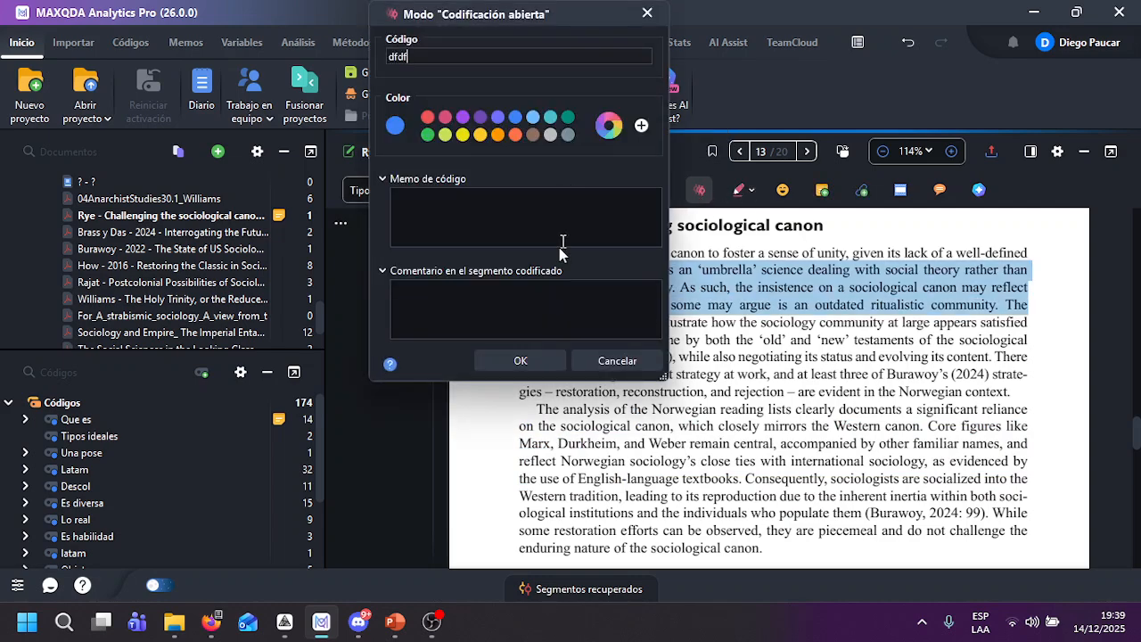
{"action": "left_click", "coordinate": [524, 360]}
Step: Try open coding the page 14 passage from "supplemented by female theorists" to "increasing attention"
{"action": "scroll", "coordinate": [620, 322], "scroll_direction": "down", "scroll_amount": 6}
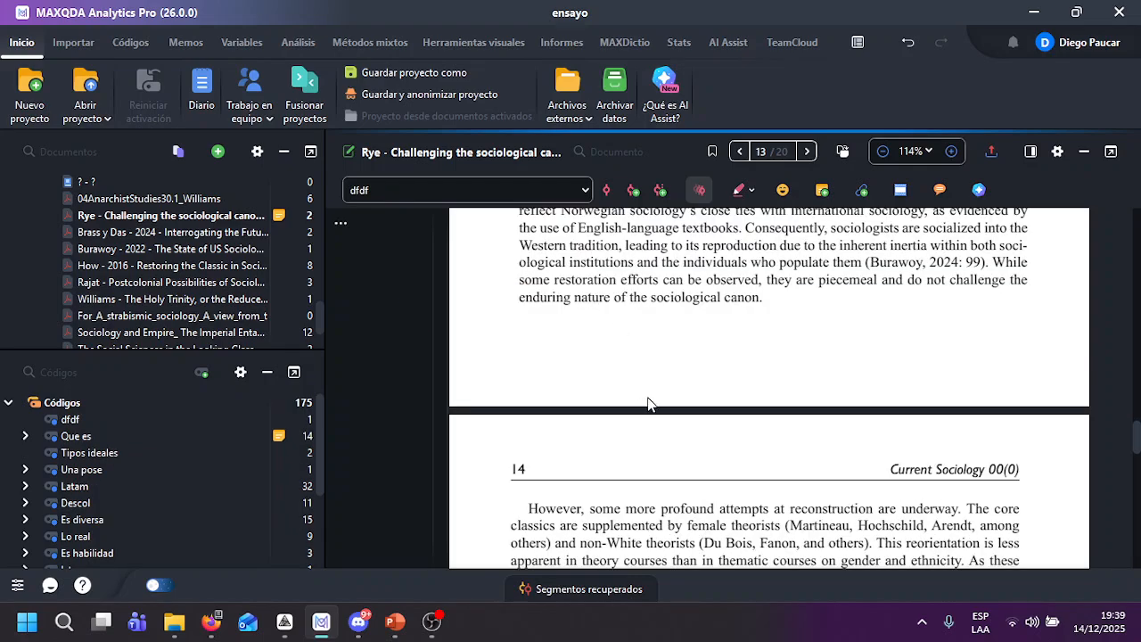
{"action": "left_click_drag", "start_coordinate": [619, 400], "coordinate": [635, 484]}
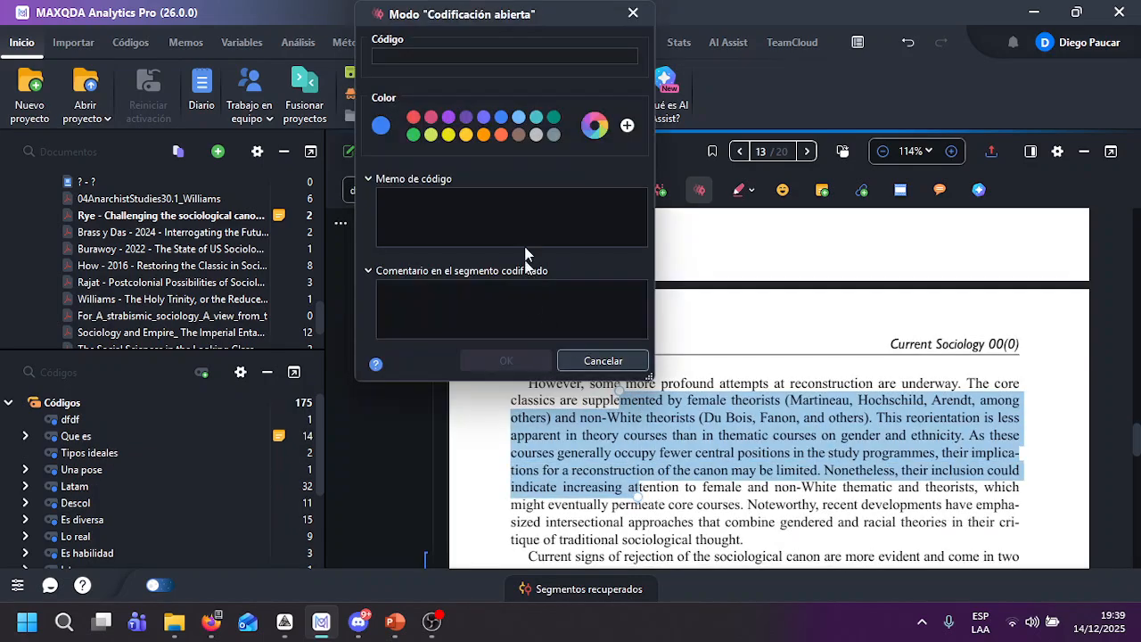
{"action": "left_click", "coordinate": [625, 16]}
Step: Delete the dfdf coding from the page 13 passage
{"action": "scroll", "coordinate": [428, 419], "scroll_direction": "up", "scroll_amount": 8}
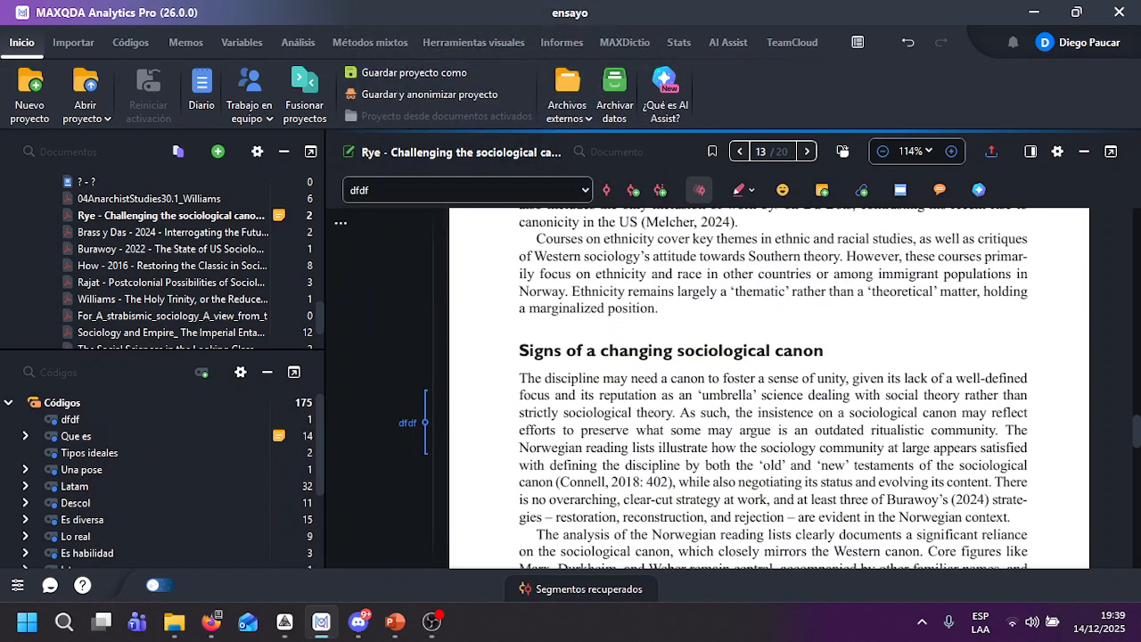
{"action": "right_click", "coordinate": [406, 431]}
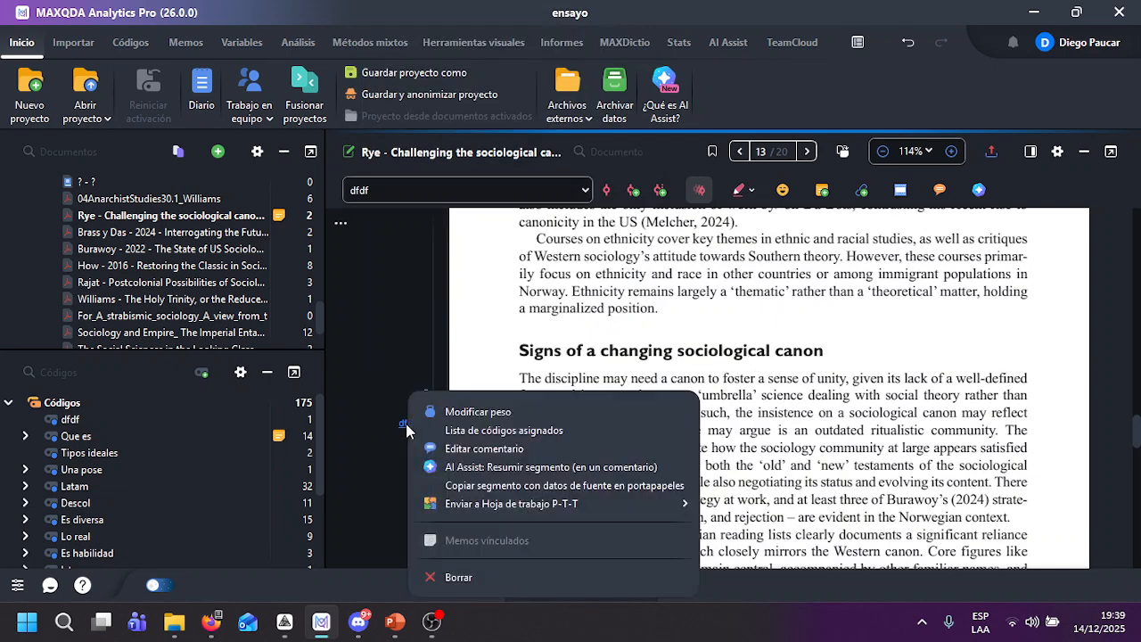
{"action": "left_click", "coordinate": [460, 573]}
{"action": "left_click", "coordinate": [507, 414]}
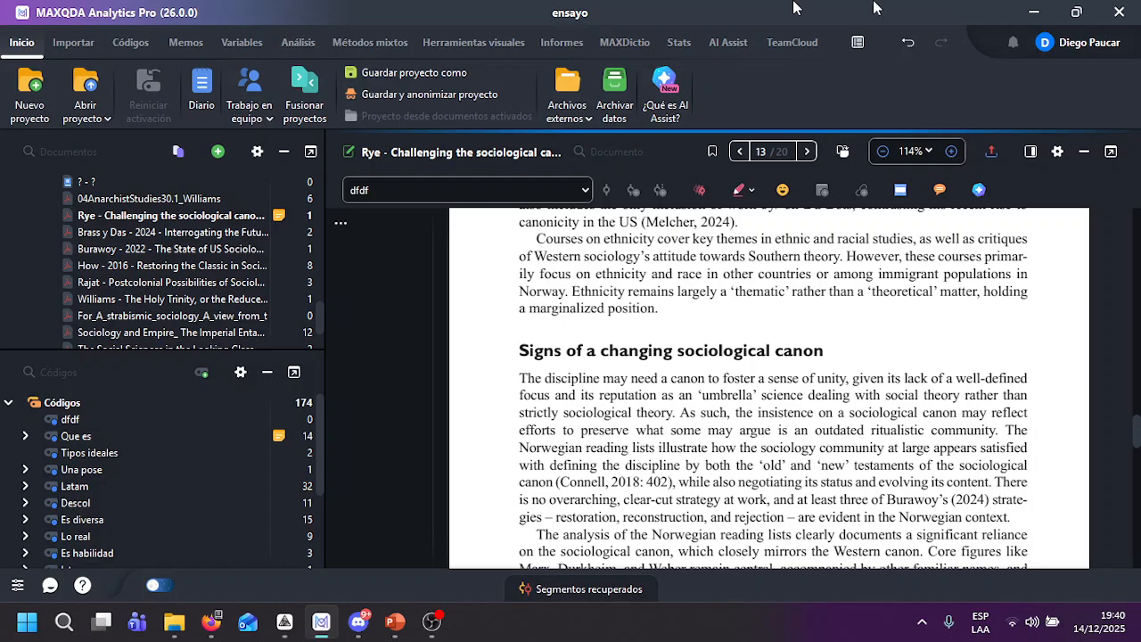
Step: Open an AI Assist chat with the document Brass y Das - 2024 and reposition the chat window
{"action": "left_click", "coordinate": [737, 39]}
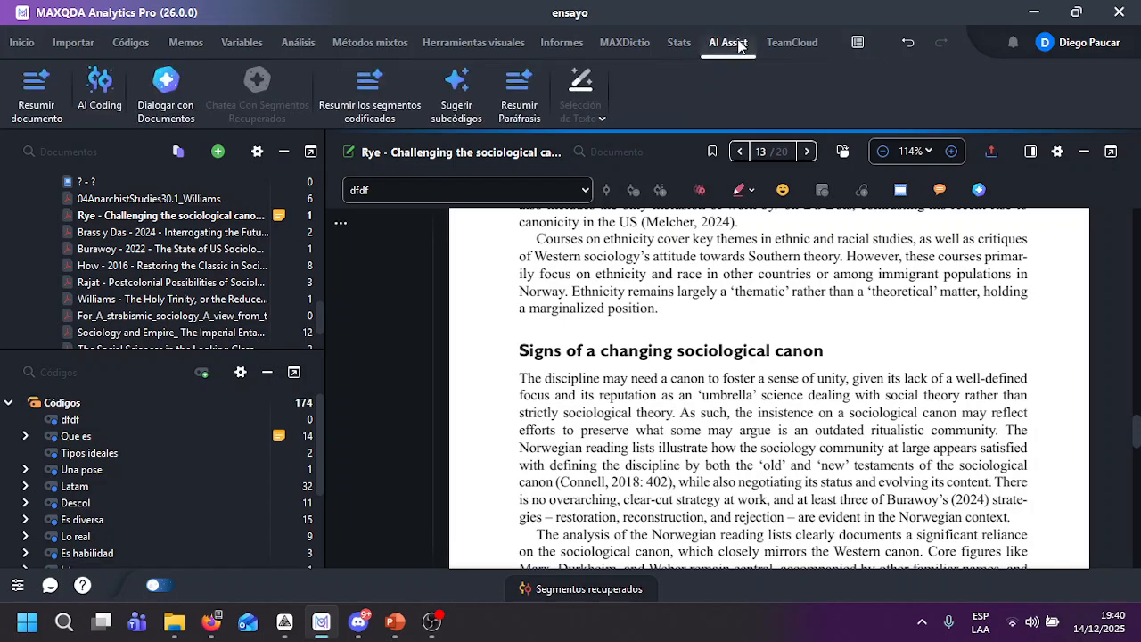
{"action": "left_click", "coordinate": [217, 151]}
{"action": "left_click", "coordinate": [142, 102]}
{"action": "right_click", "coordinate": [172, 233]}
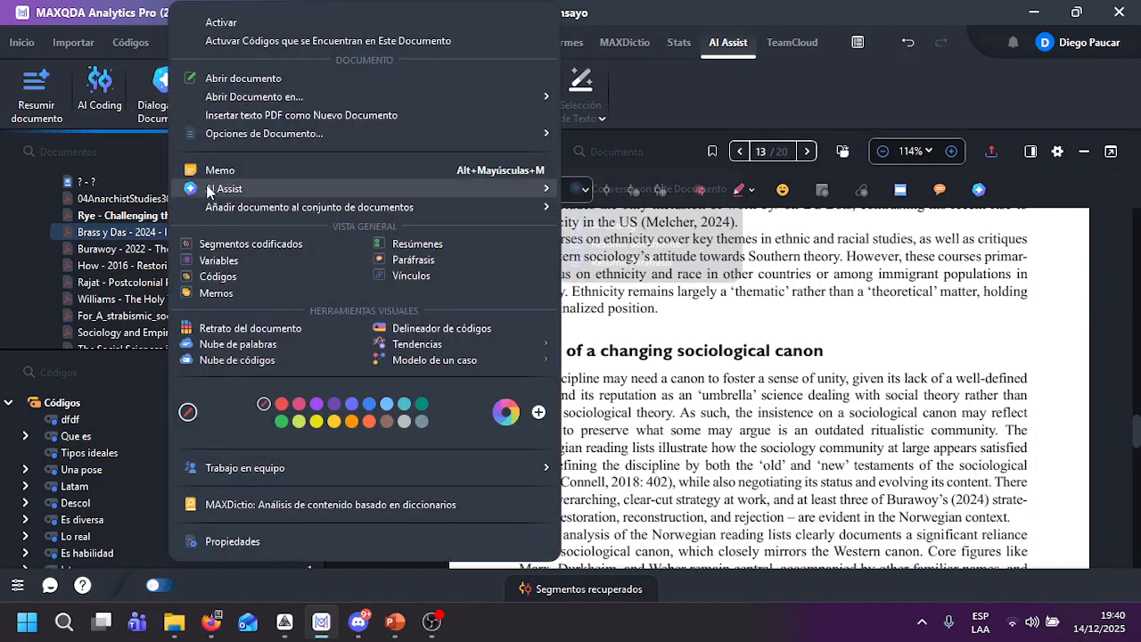
{"action": "mouse_move", "coordinate": [214, 189]}
{"action": "left_click", "coordinate": [621, 195]}
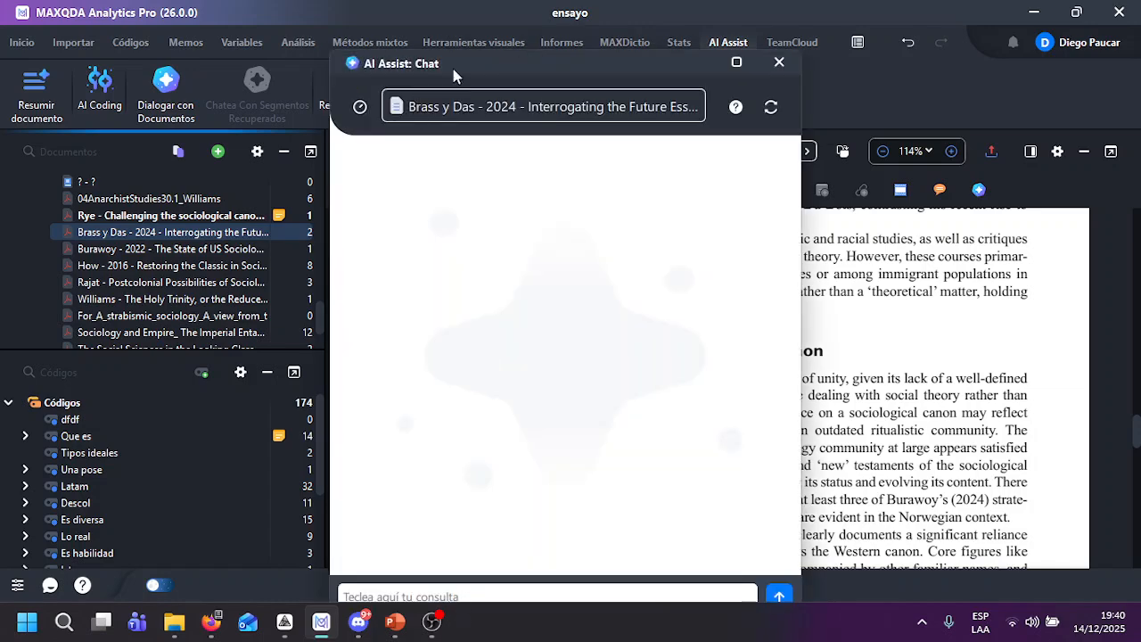
{"action": "left_click_drag", "start_coordinate": [453, 68], "coordinate": [461, 38]}
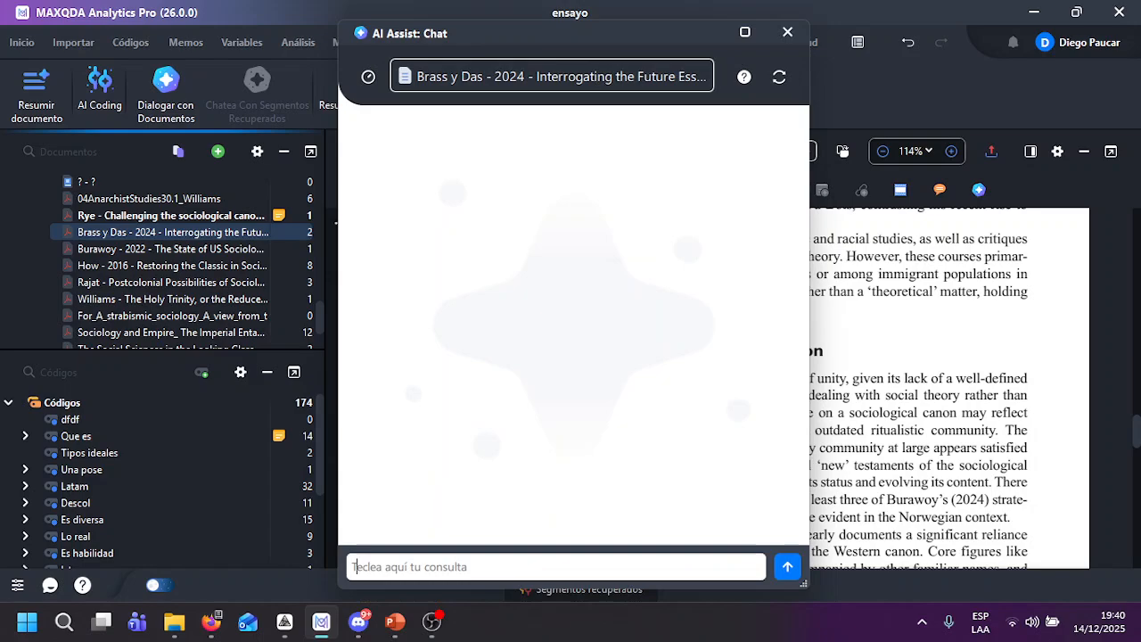
Step: Ask the AI Assist chat "que temas contiene" about the document
{"action": "type", "text": "que te"}
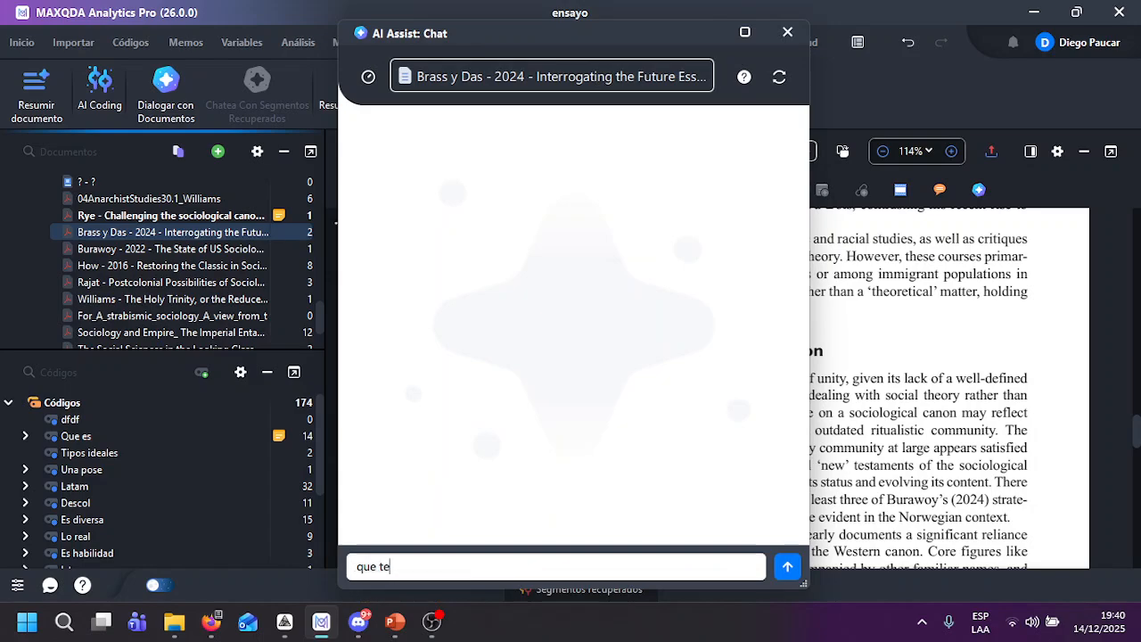
{"action": "type", "text": "mas contiene"}
{"action": "left_click", "coordinate": [787, 566]}
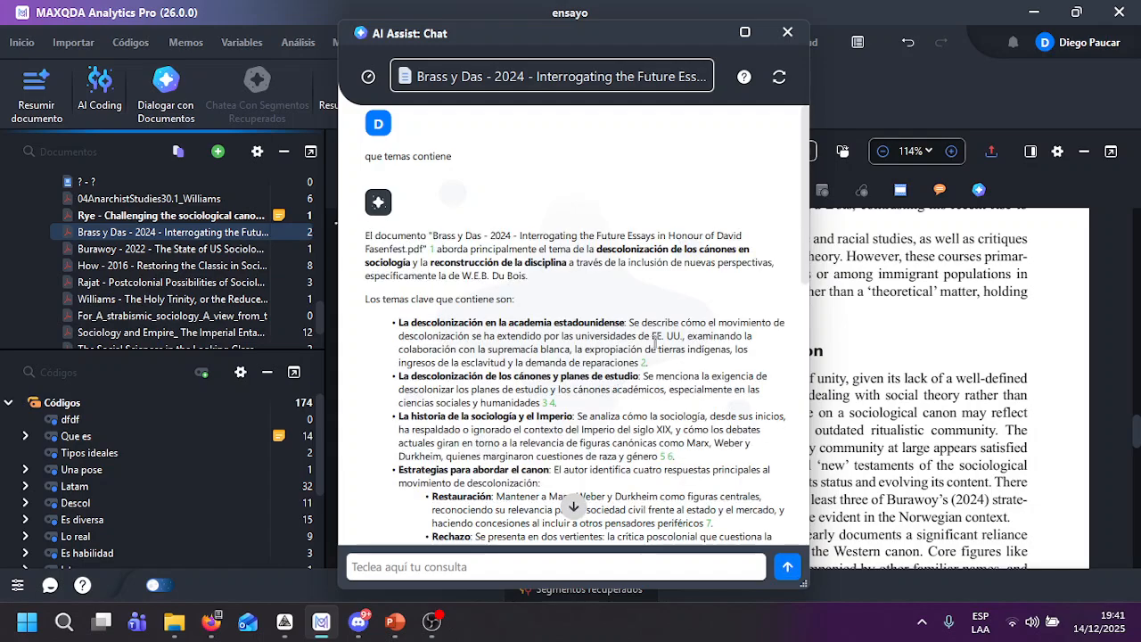
Step: Follow source reference 4 in the chat answer to its page 1 passage and extend the text selection to "social inequalities,"
{"action": "scroll", "coordinate": [600, 332], "scroll_direction": "down", "scroll_amount": 2}
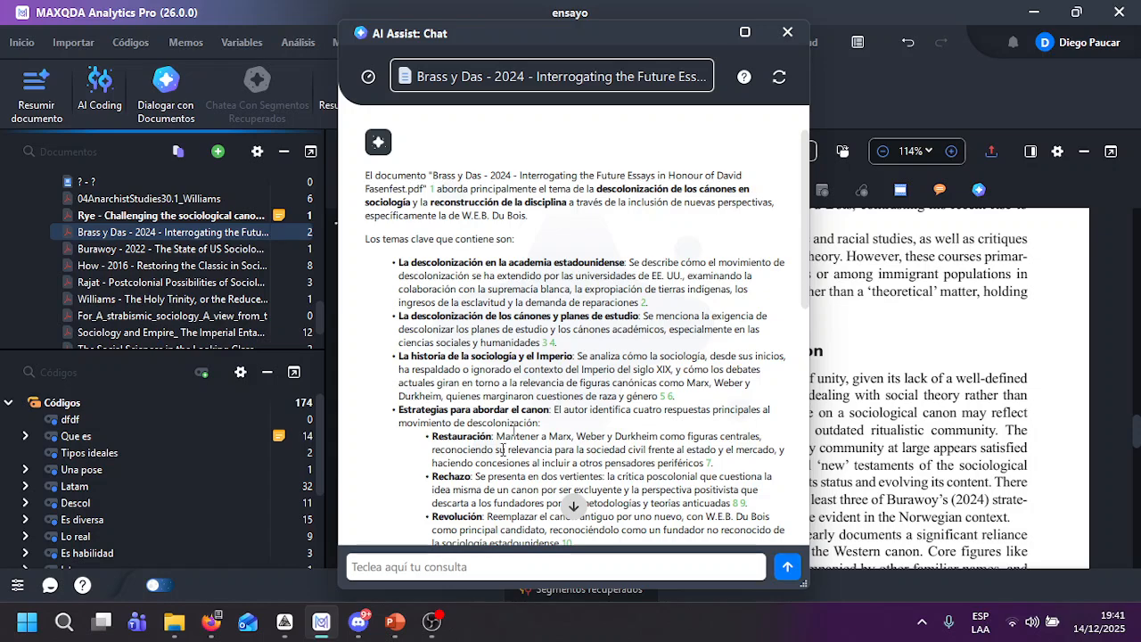
{"action": "left_click", "coordinate": [552, 351]}
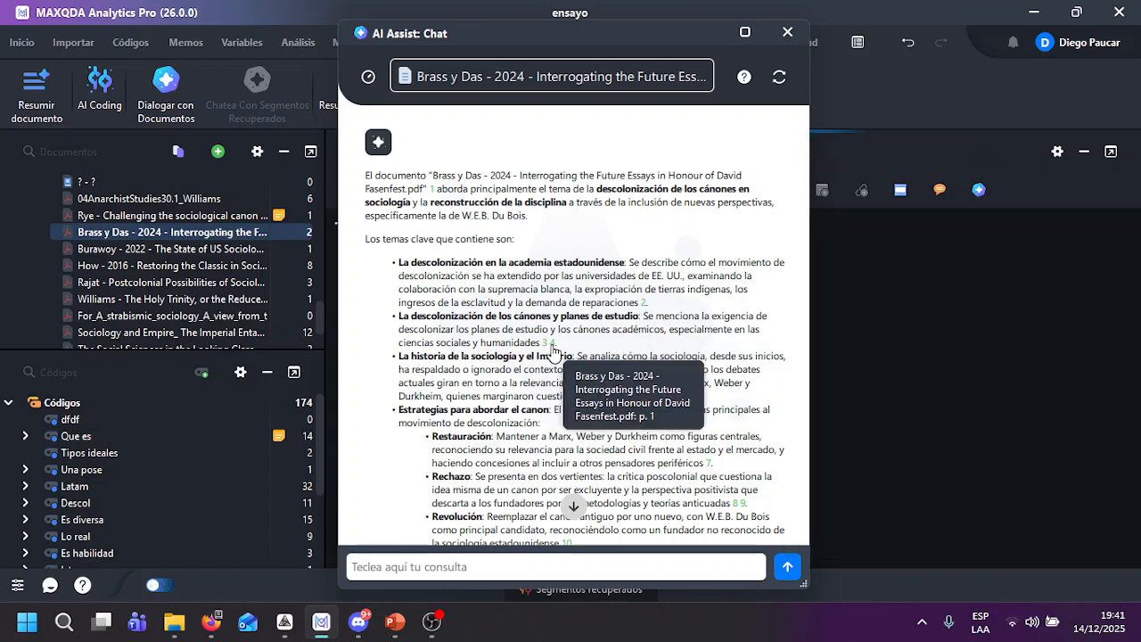
{"action": "left_click_drag", "start_coordinate": [611, 24], "coordinate": [663, 501]}
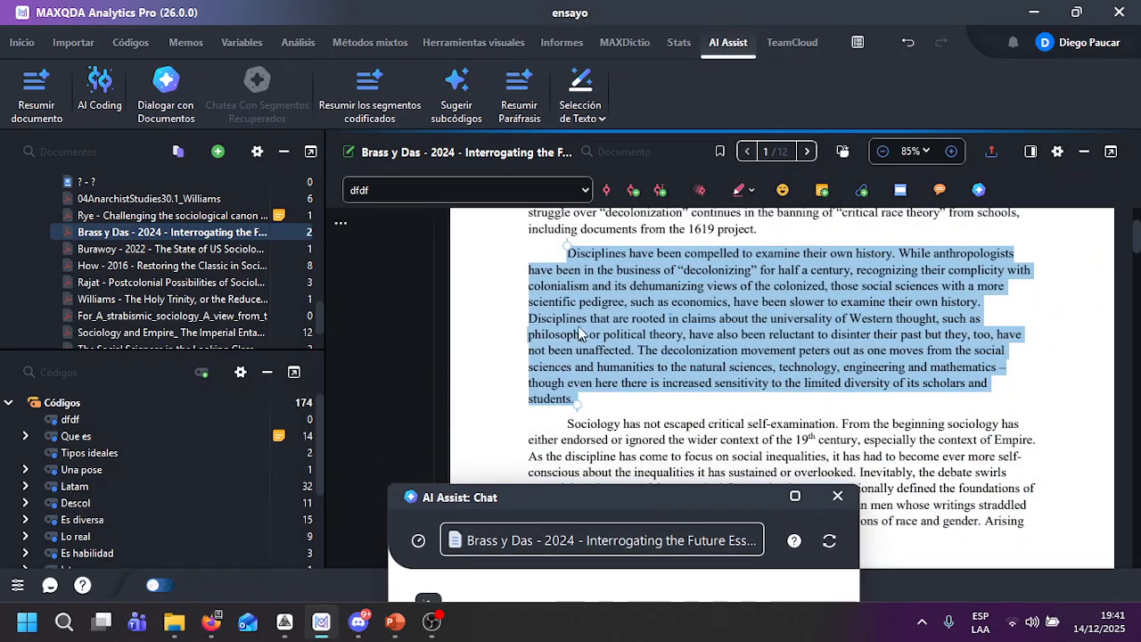
{"action": "left_click_drag", "start_coordinate": [578, 410], "coordinate": [824, 460]}
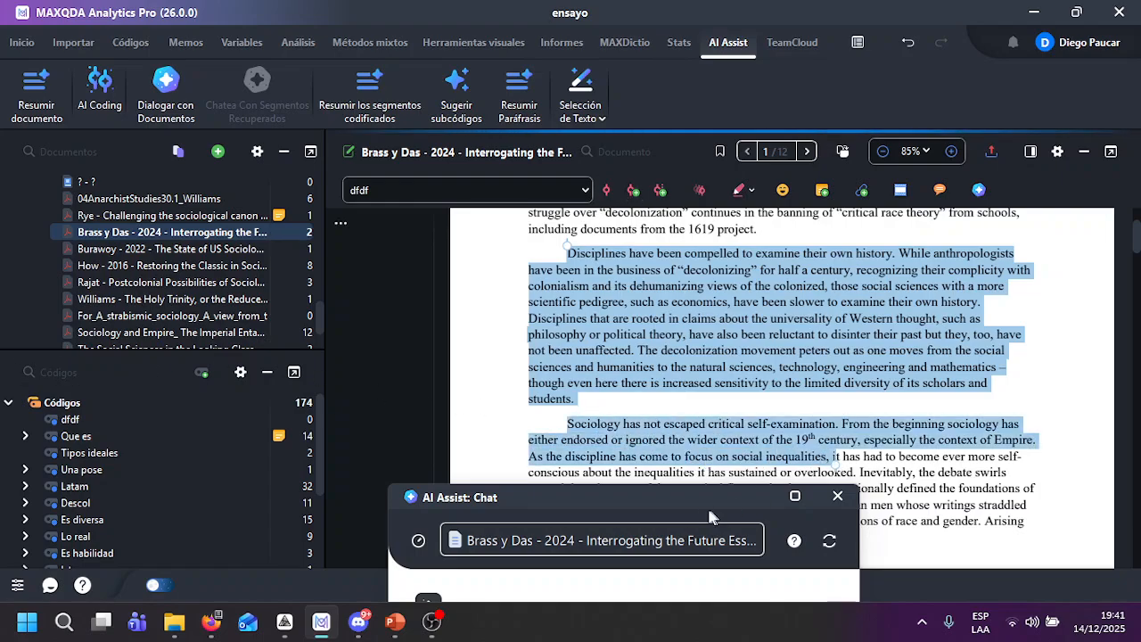
Step: Review more of the chat answer about the document's themes, close the chat, and clear the text selection on page 1
{"action": "left_click_drag", "start_coordinate": [704, 505], "coordinate": [616, 140]}
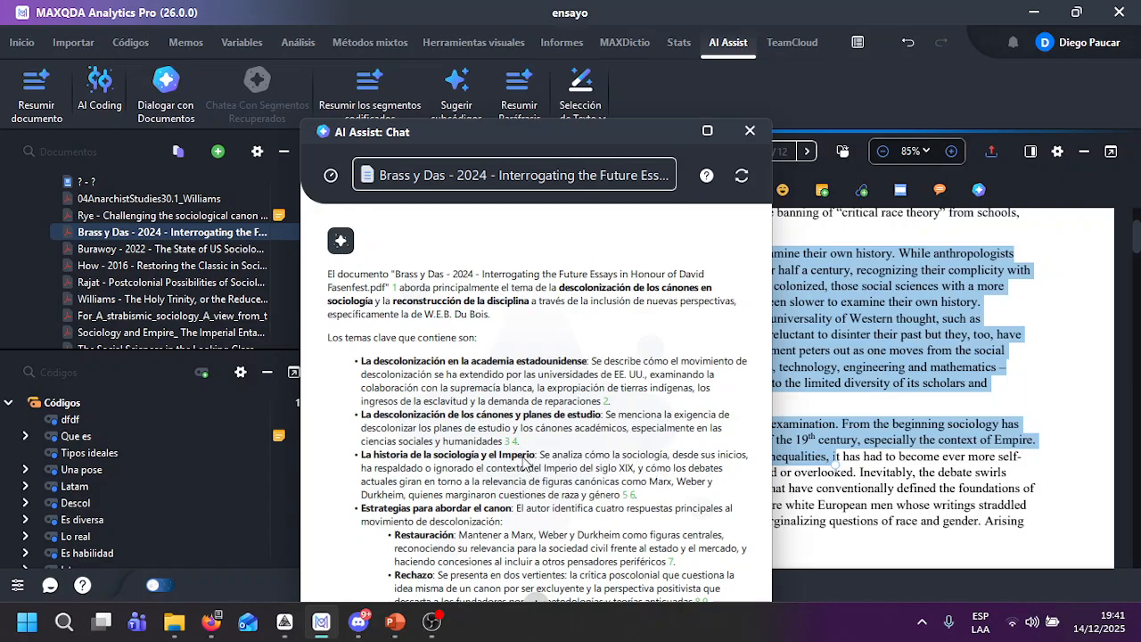
{"action": "scroll", "coordinate": [527, 499], "scroll_direction": "down", "scroll_amount": 1}
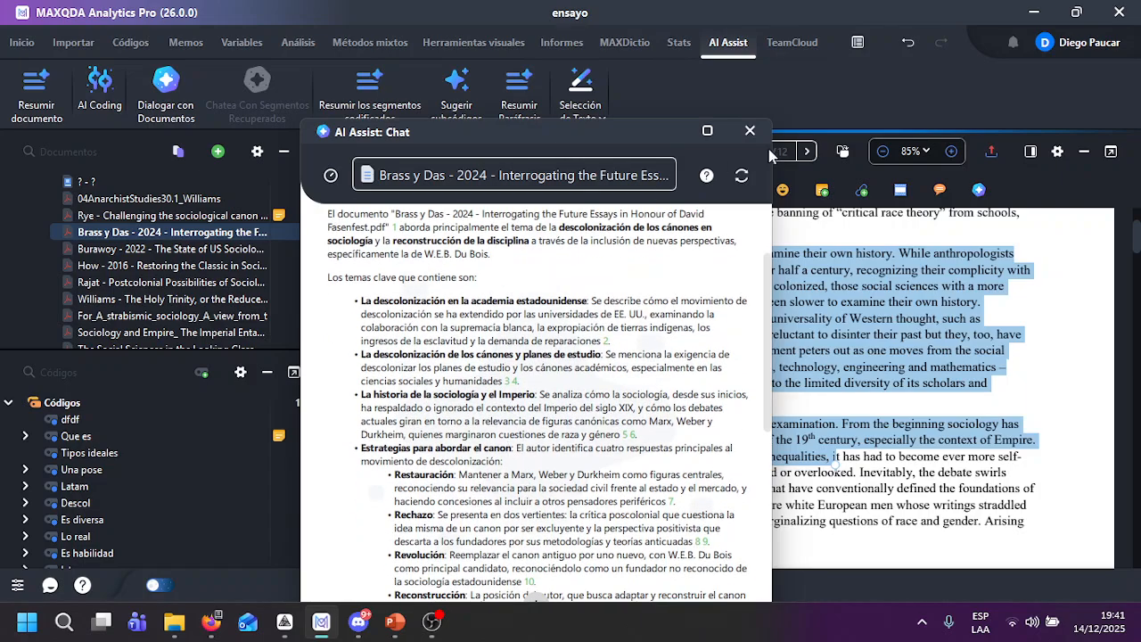
{"action": "left_click", "coordinate": [749, 131]}
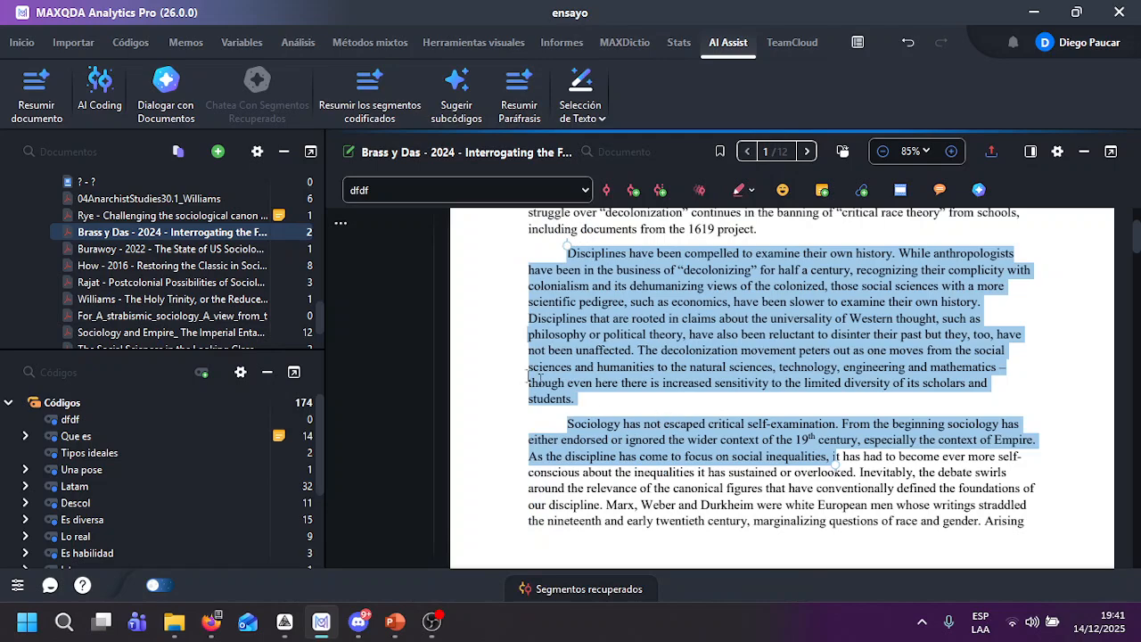
{"action": "left_click", "coordinate": [467, 338]}
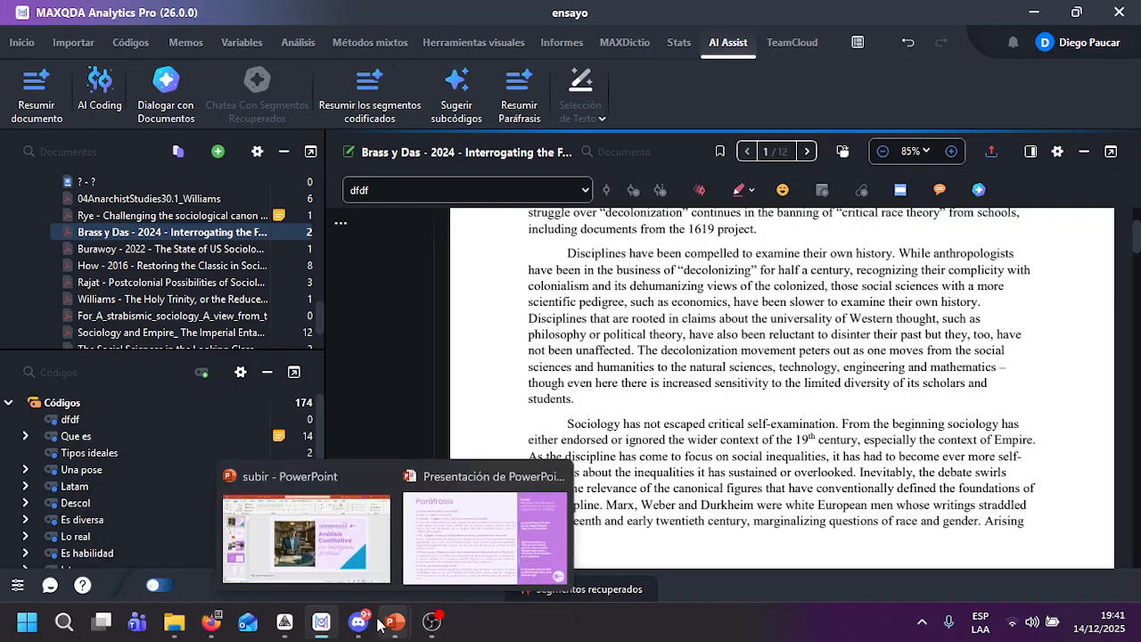
{"action": "mouse_move", "coordinate": [395, 633]}
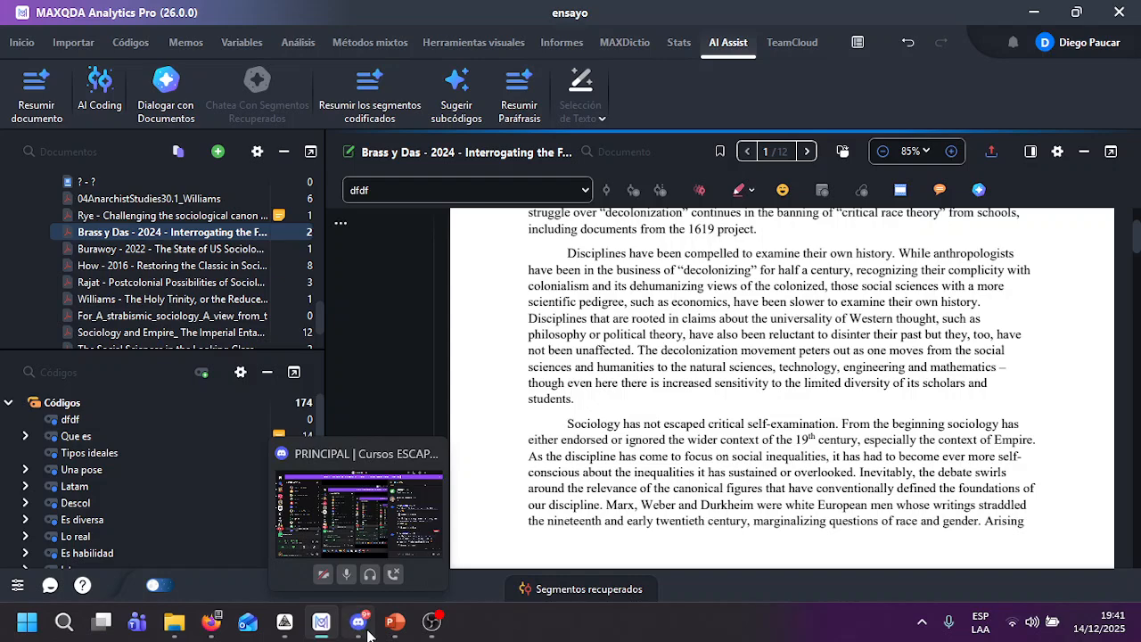
{"action": "left_click", "coordinate": [365, 628]}
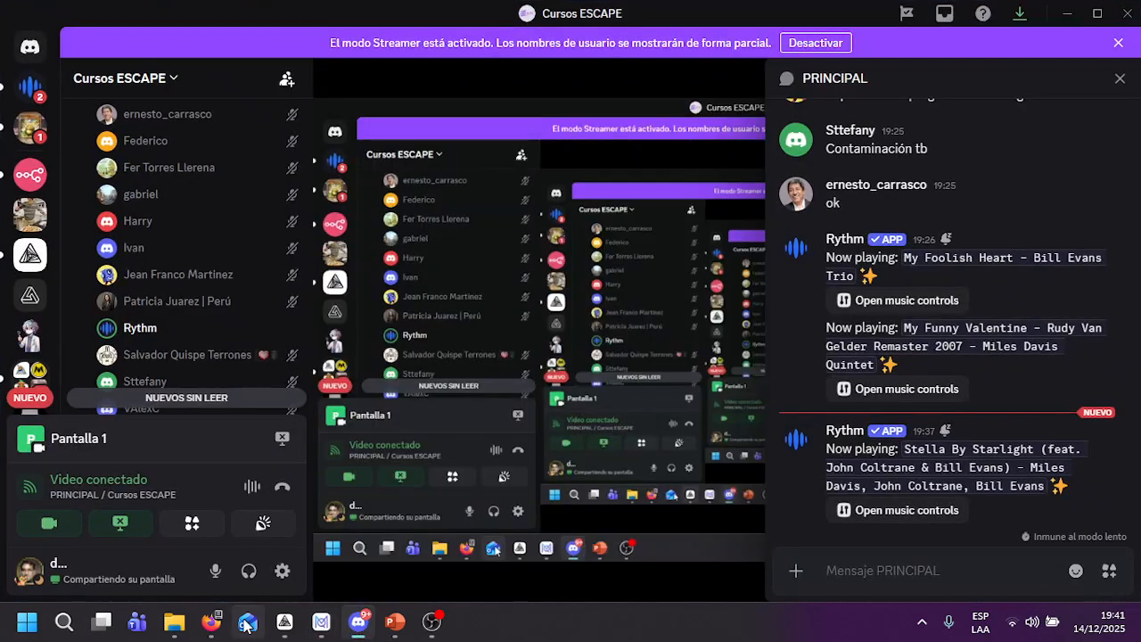
{"action": "left_click", "coordinate": [358, 628]}
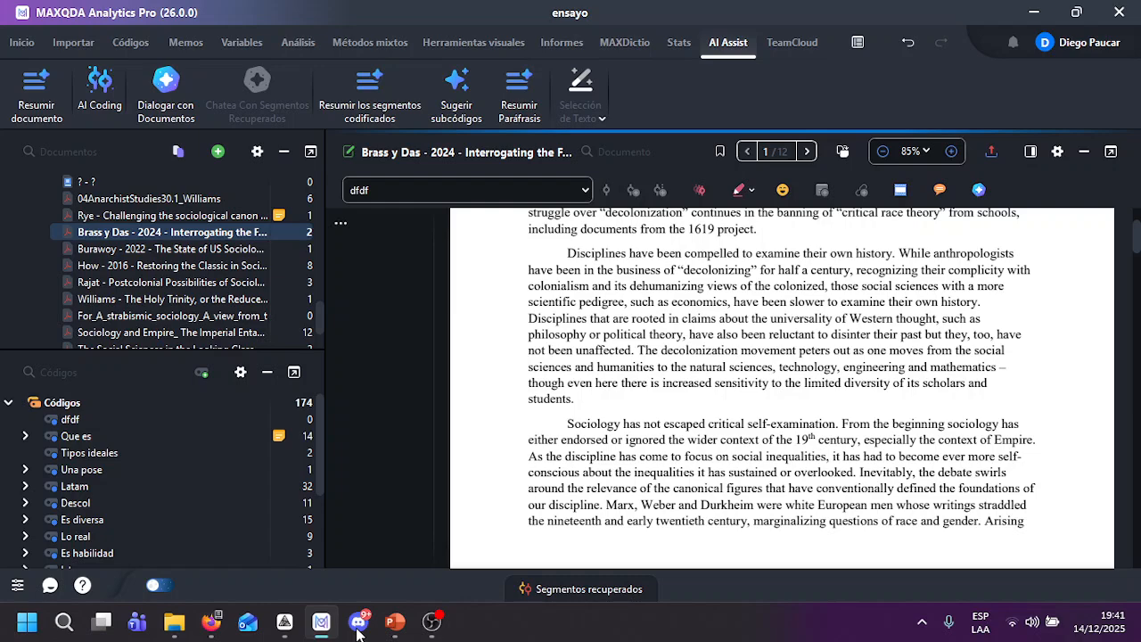
{"action": "left_click", "coordinate": [358, 628]}
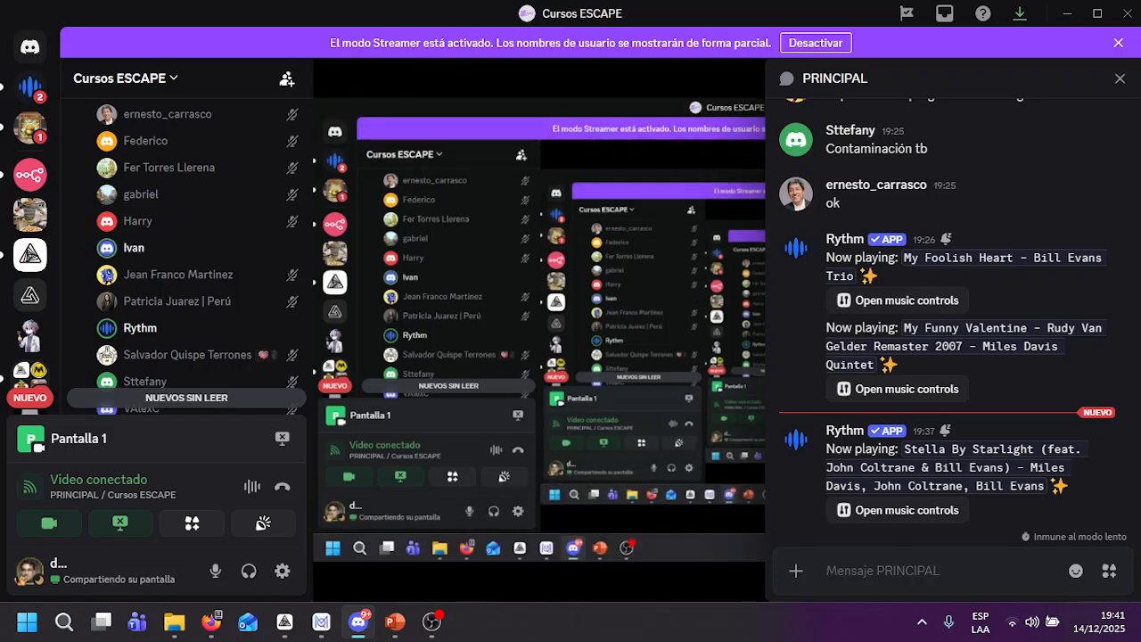
{"action": "left_click", "coordinate": [364, 625]}
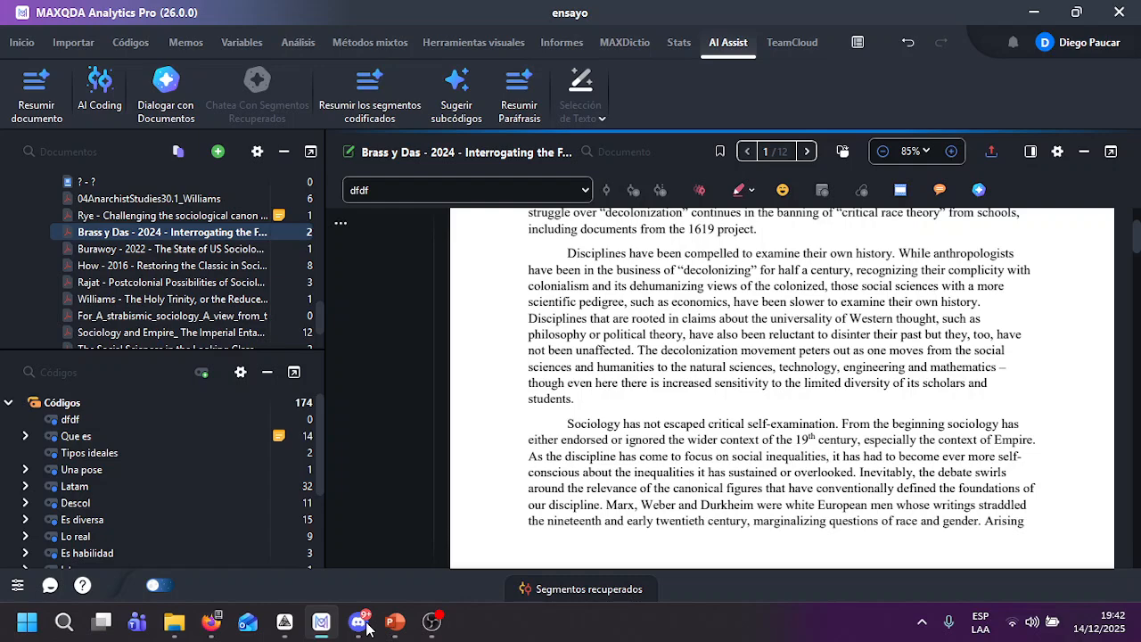
{"action": "scroll", "coordinate": [278, 287], "scroll_direction": "down", "scroll_amount": 2}
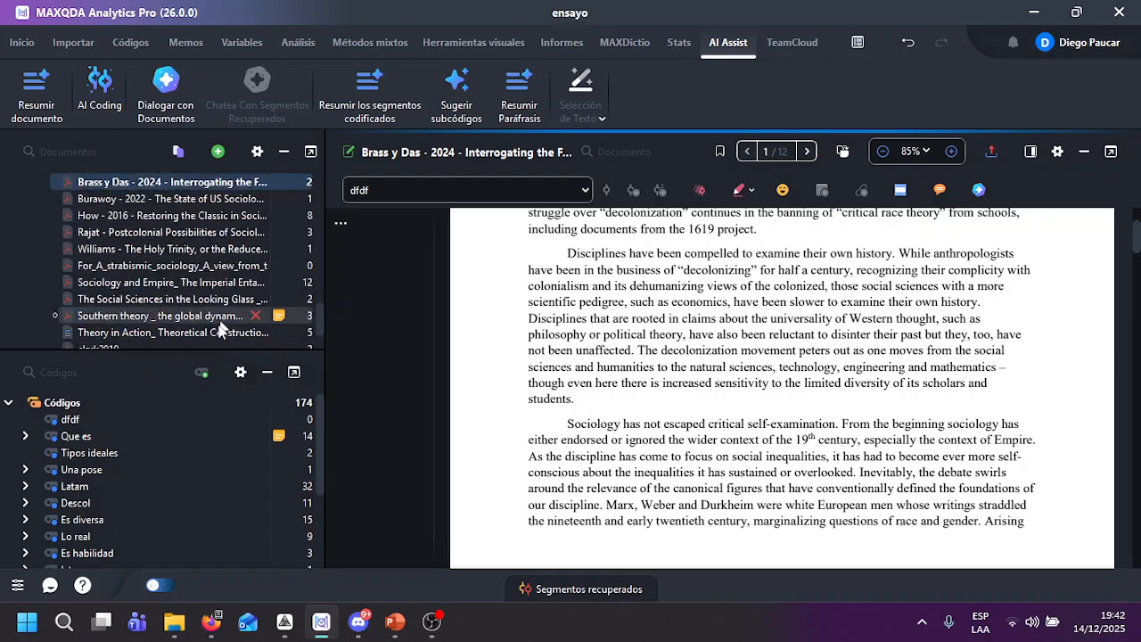
Step: Switch to Discord, disconnect the Rythm bot from the voice channel, and return to MAXQDA
{"action": "left_click", "coordinate": [357, 621]}
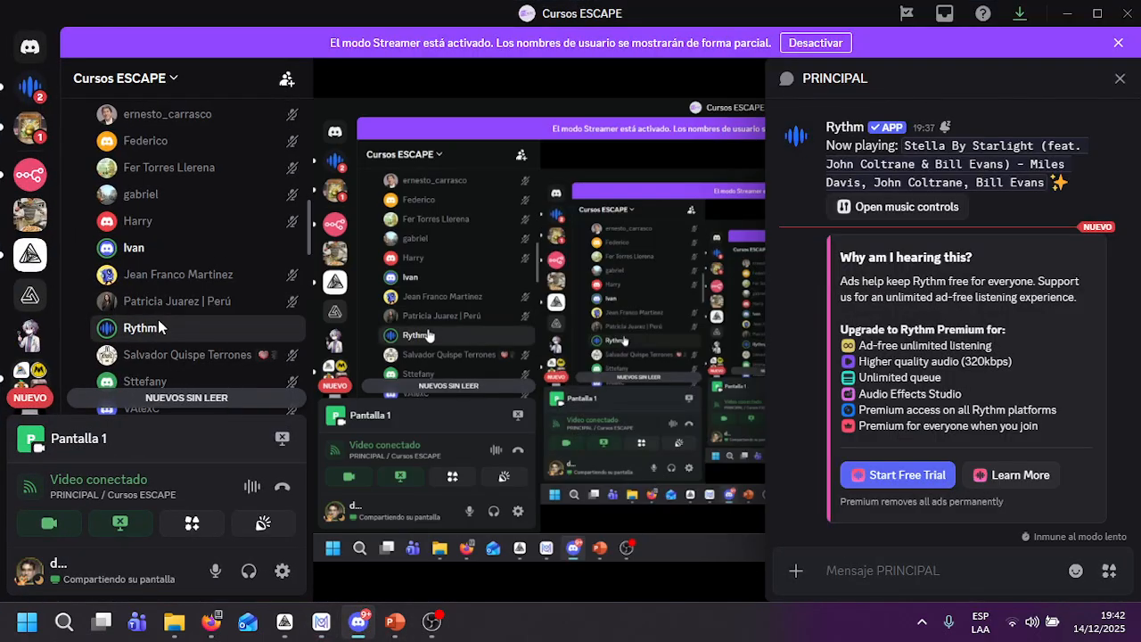
{"action": "right_click", "coordinate": [157, 323]}
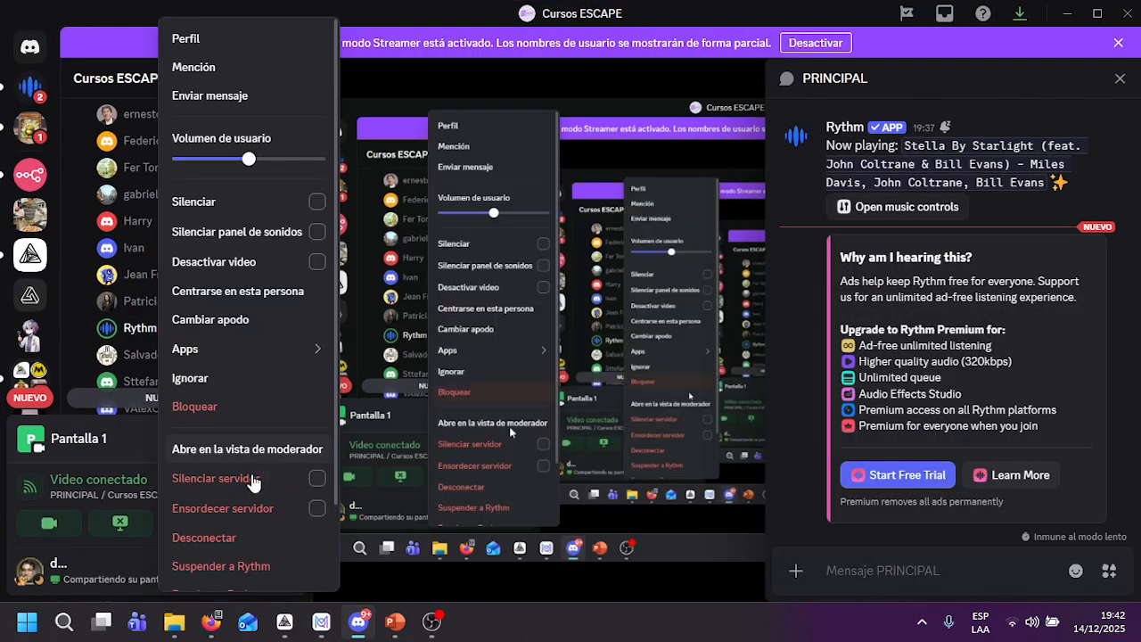
{"action": "left_click", "coordinate": [248, 536]}
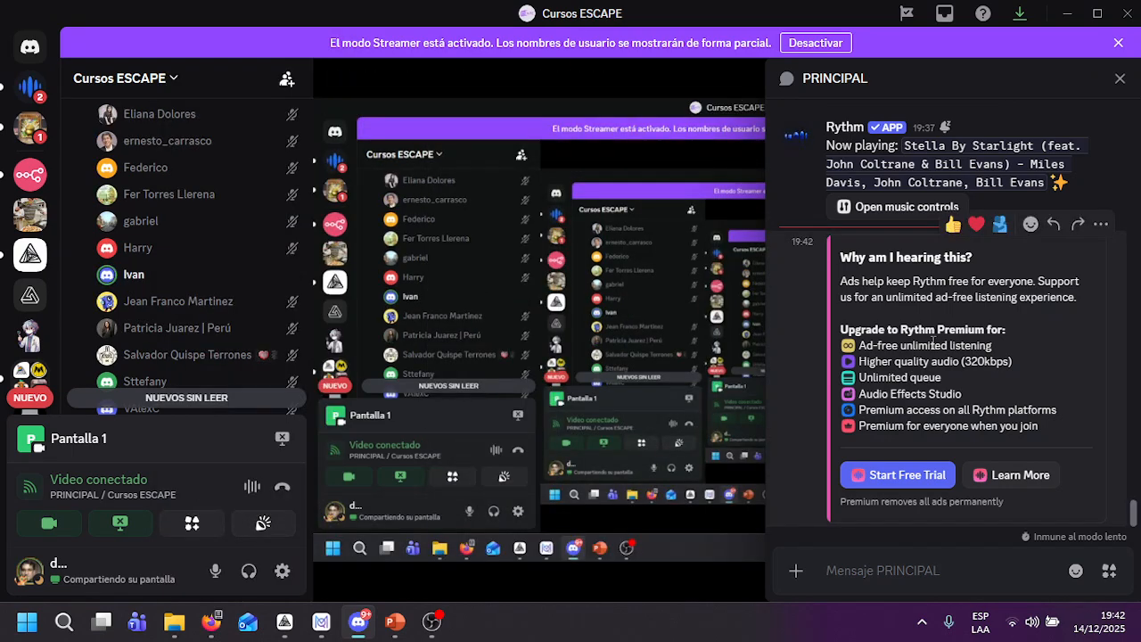
{"action": "left_click", "coordinate": [1067, 13]}
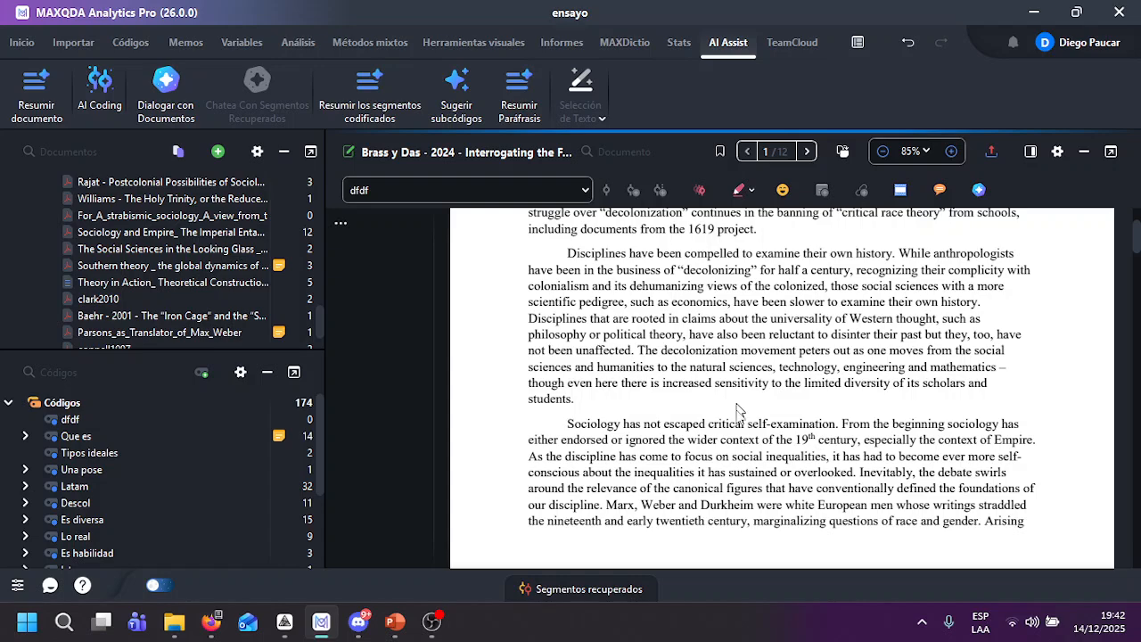
Step: Switch to the running PowerPoint slide show at the Paráfrasis slide
{"action": "mouse_move", "coordinate": [395, 628]}
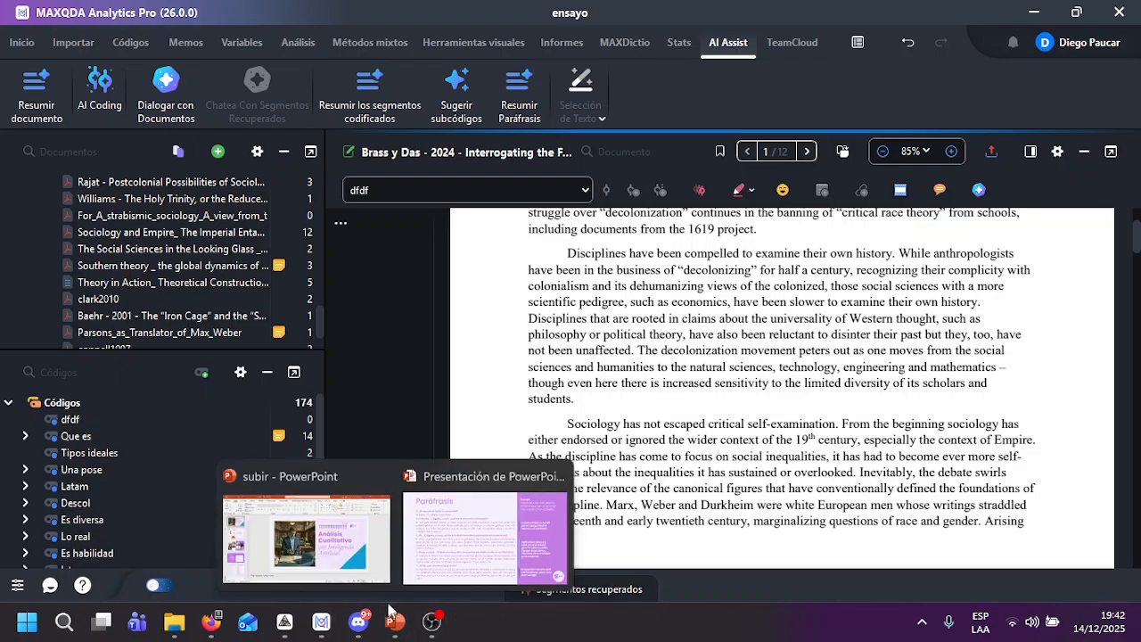
{"action": "left_click", "coordinate": [485, 535]}
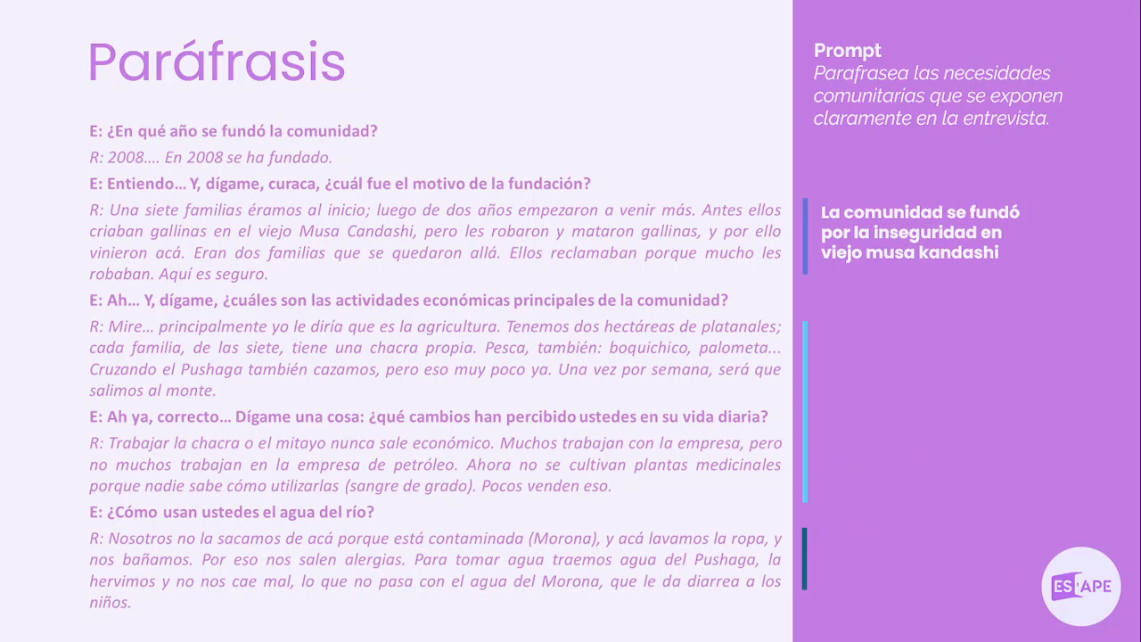
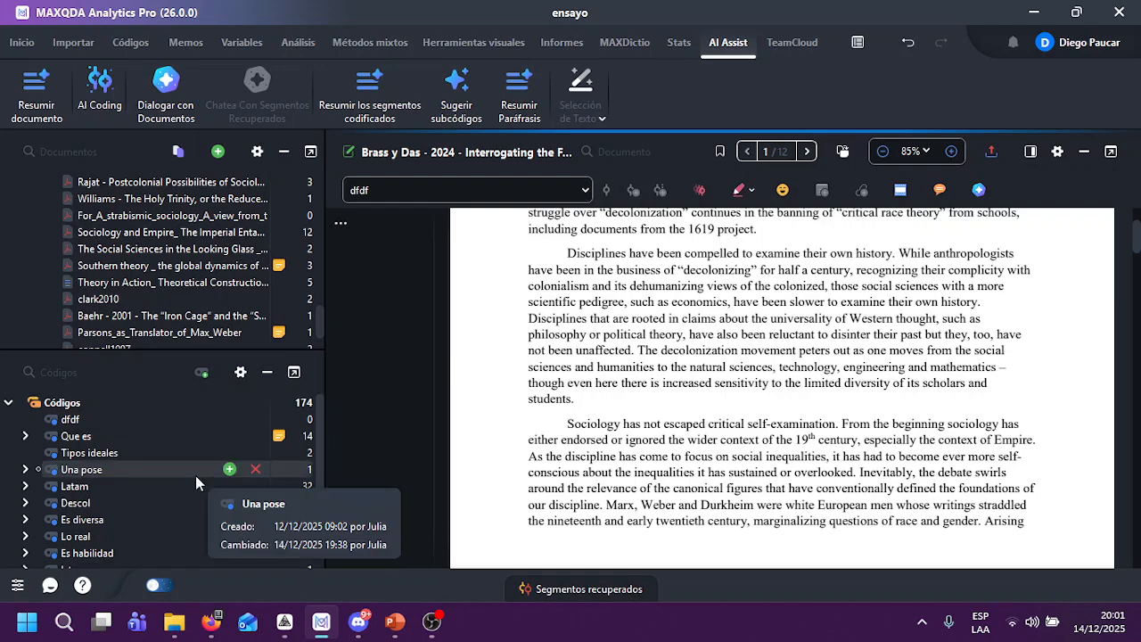
Step: Try to have AI Assist suggest subcodes for the code Que es
{"action": "scroll", "coordinate": [191, 482], "scroll_direction": "down", "scroll_amount": 1}
{"action": "scroll", "coordinate": [188, 485], "scroll_direction": "up", "scroll_amount": 1}
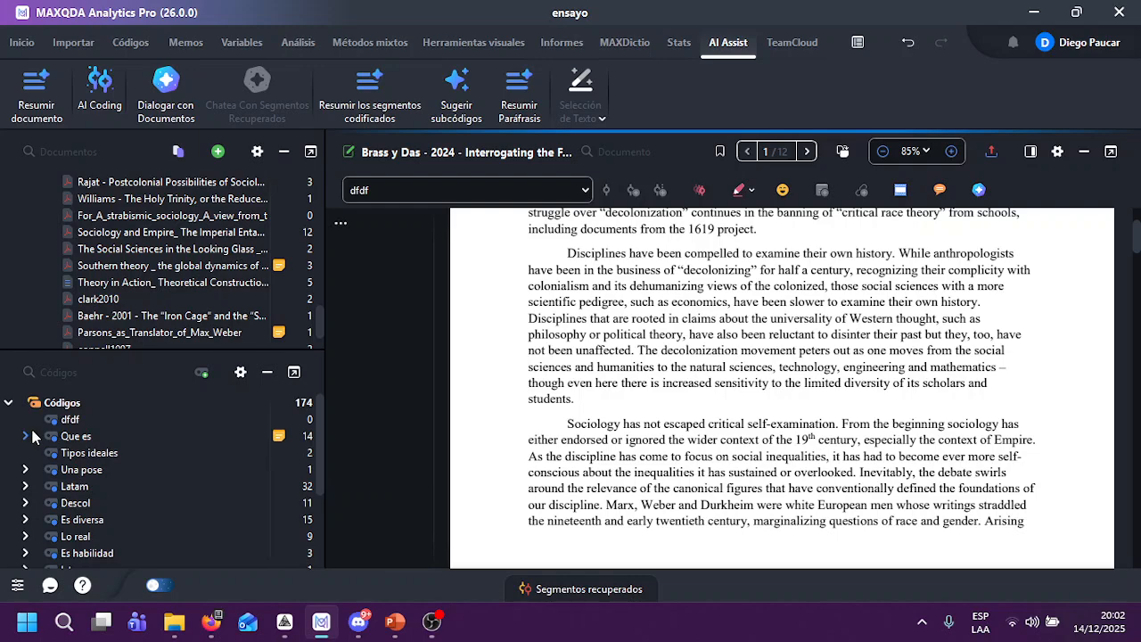
{"action": "left_click", "coordinate": [110, 437]}
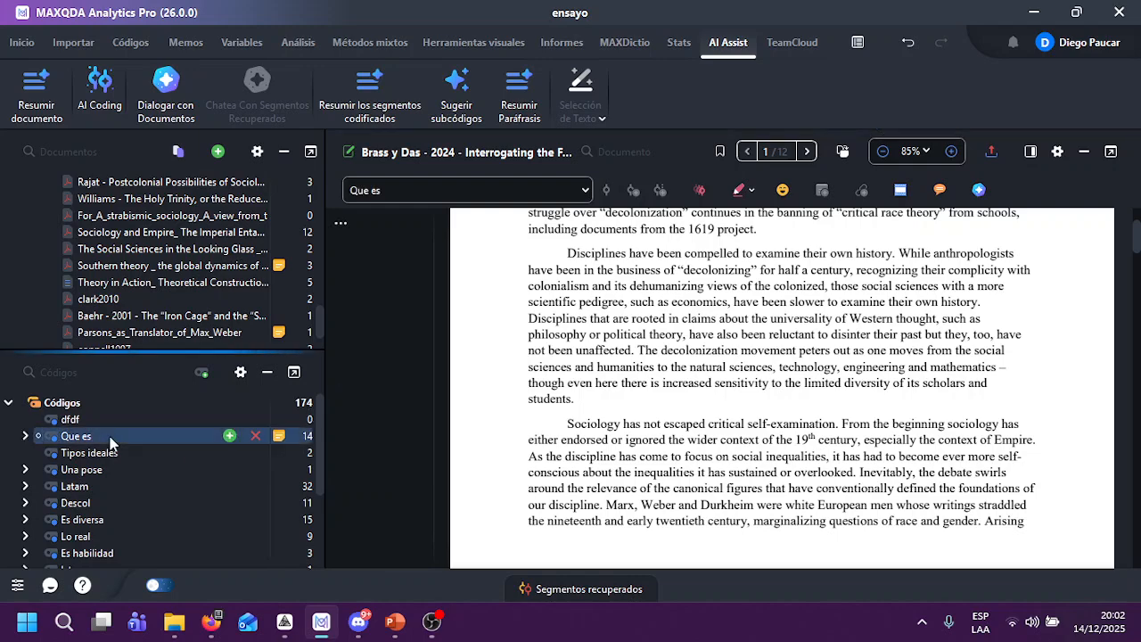
{"action": "right_click", "coordinate": [110, 436]}
{"action": "key", "text": "Escape"}
{"action": "right_click", "coordinate": [94, 440]}
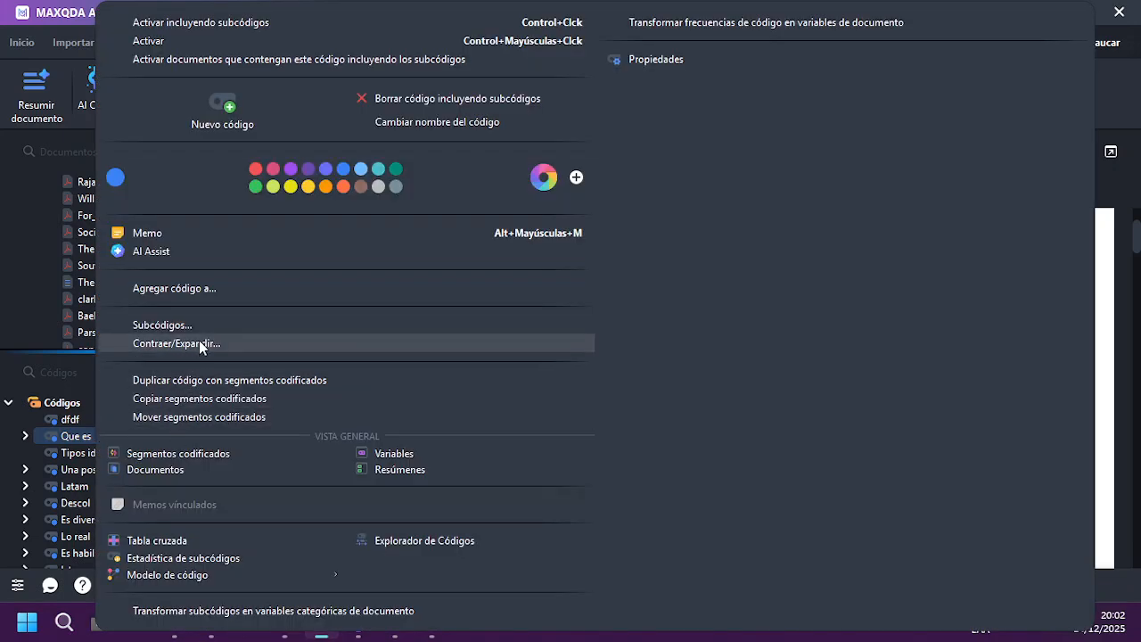
{"action": "mouse_move", "coordinate": [204, 265]}
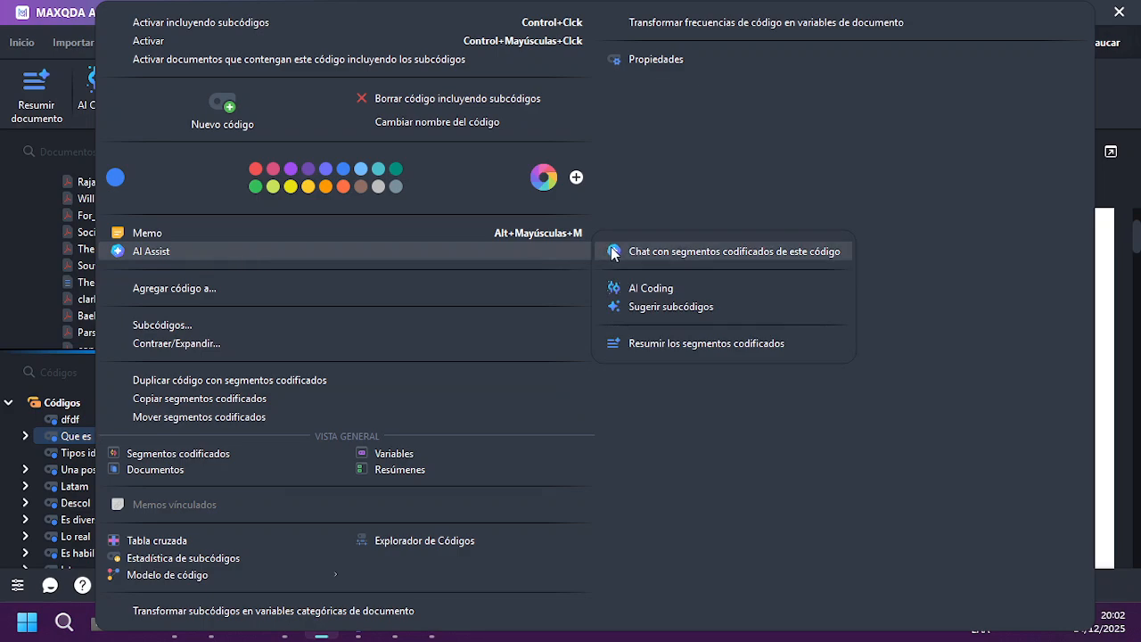
{"action": "left_click", "coordinate": [673, 308]}
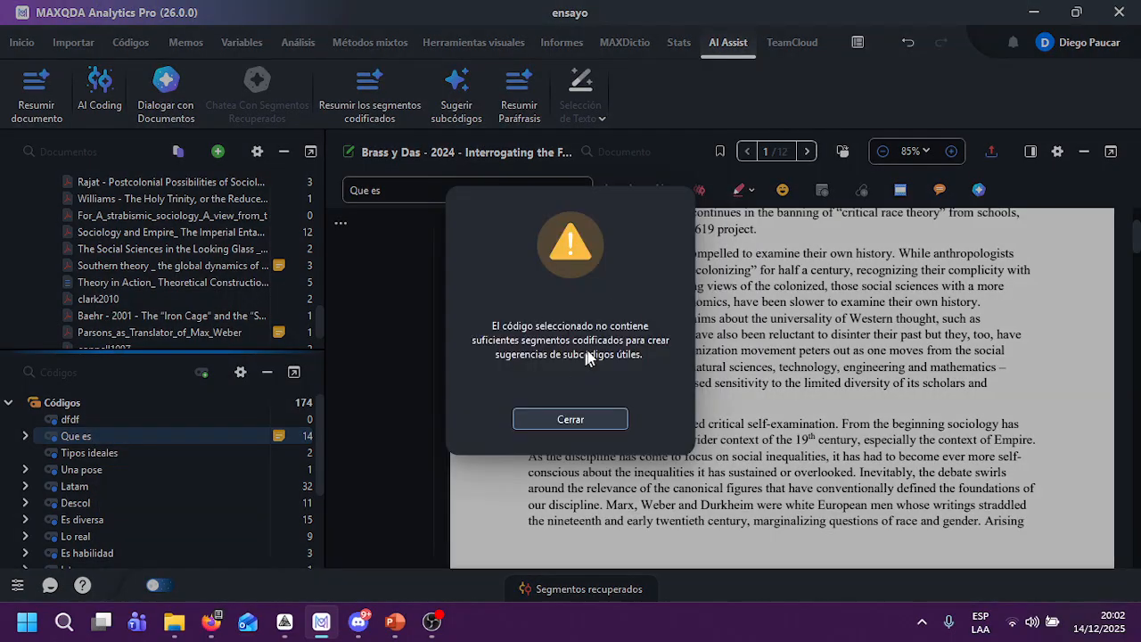
Step: Dismiss the warning and open AI Assist's subcode suggestion settings for the code Tipos ideales
{"action": "left_click", "coordinate": [593, 418]}
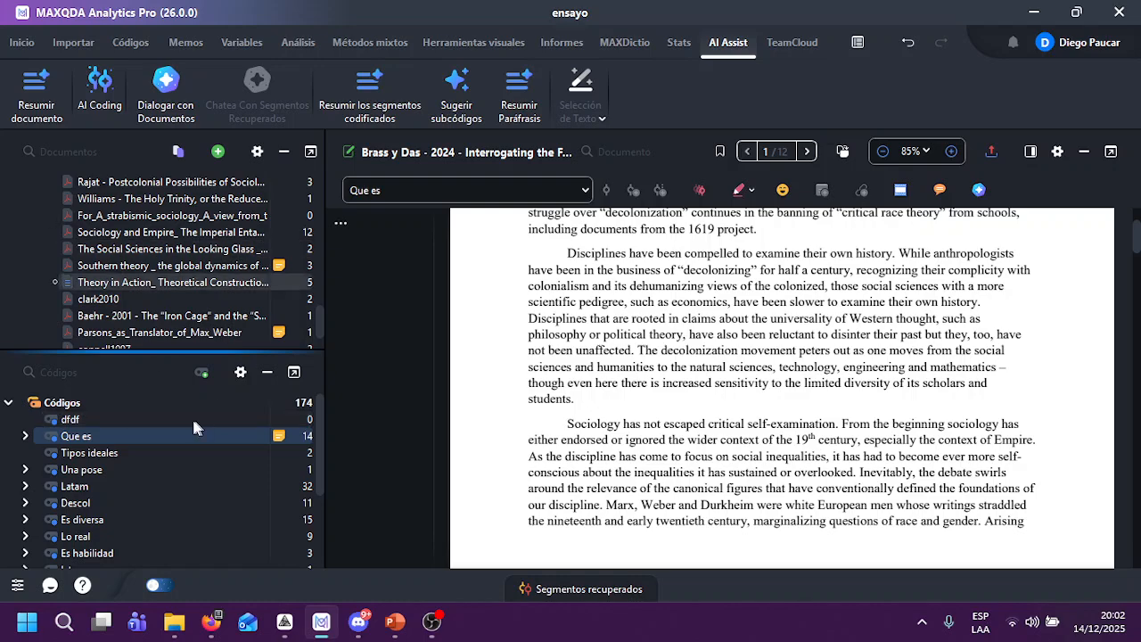
{"action": "left_click", "coordinate": [131, 454]}
{"action": "right_click", "coordinate": [131, 453]}
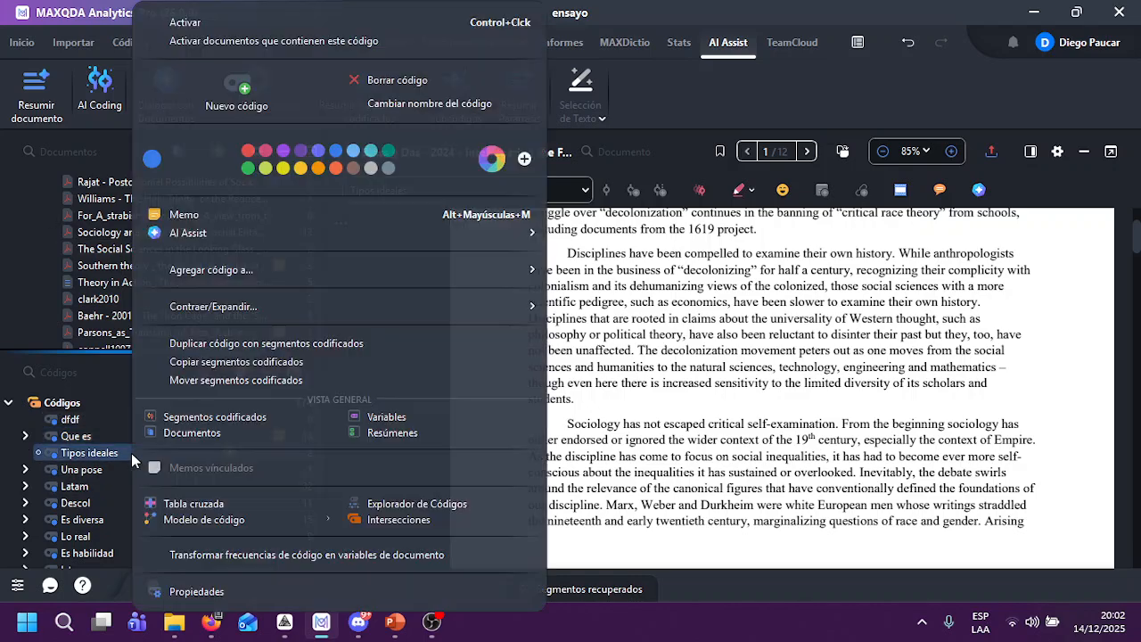
{"action": "mouse_move", "coordinate": [346, 234]}
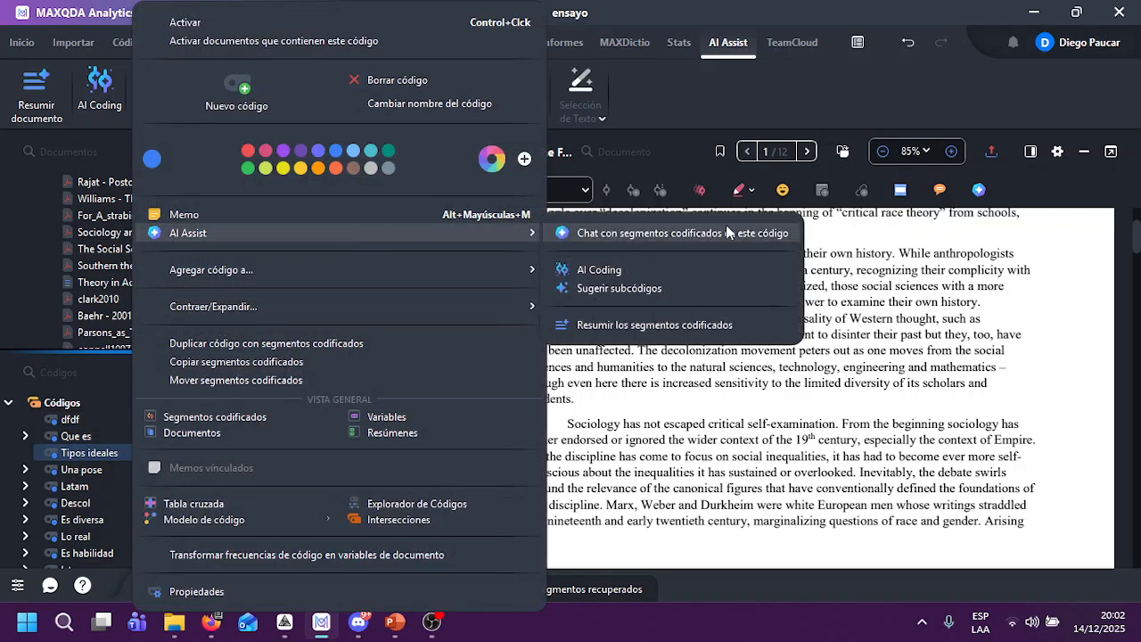
{"action": "left_click", "coordinate": [679, 287]}
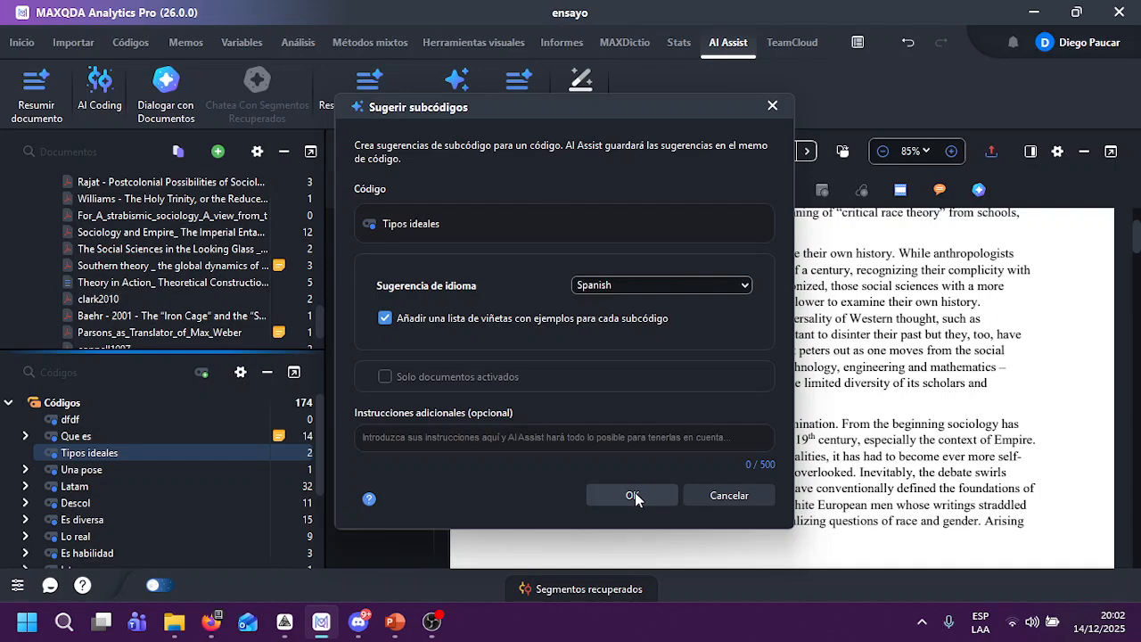
{"action": "left_click", "coordinate": [489, 434]}
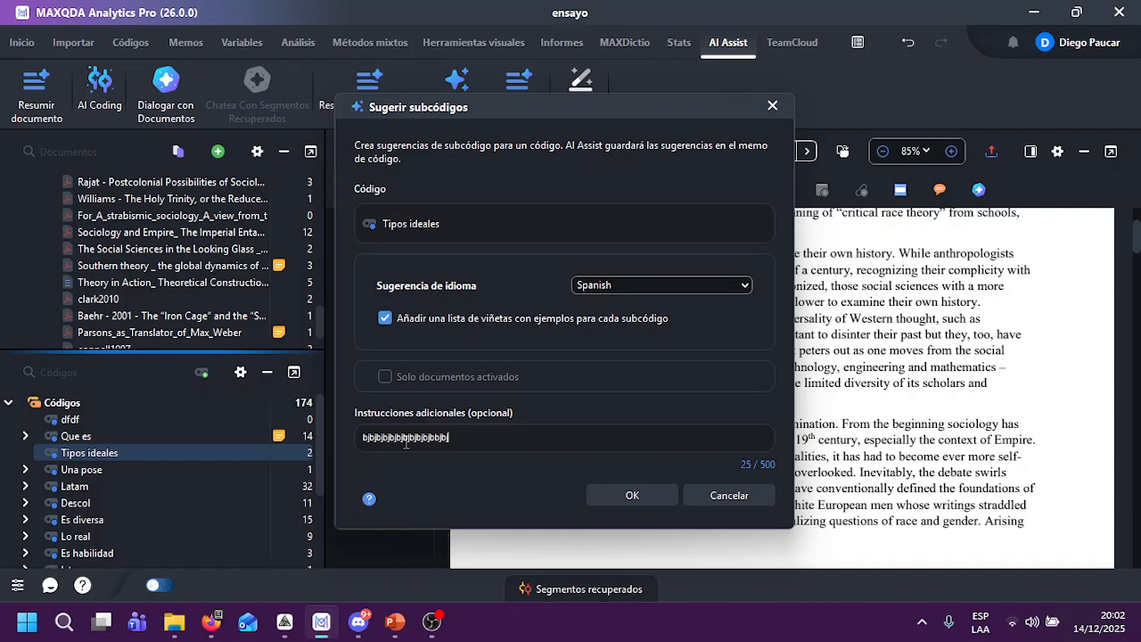
{"action": "key", "text": "BackSpace"}
{"action": "key", "text": "BackSpace"}
{"action": "key", "text": "BackSpace"}
{"action": "key", "text": "BackSpace"}
{"action": "key", "text": "BackSpace"}
{"action": "key", "text": "BackSpace"}
{"action": "key", "text": "BackSpace"}
{"action": "key", "text": "BackSpace"}
{"action": "key", "text": "BackSpace"}
{"action": "key", "text": "BackSpace"}
{"action": "key", "text": "BackSpace"}
{"action": "key", "text": "BackSpace"}
{"action": "key", "text": "BackSpace"}
{"action": "key", "text": "BackSpace"}
{"action": "key", "text": "BackSpace"}
{"action": "key", "text": "BackSpace"}
{"action": "key", "text": "BackSpace"}
{"action": "key", "text": "BackSpace"}
{"action": "key", "text": "BackSpace"}
{"action": "key", "text": "BackSpace"}
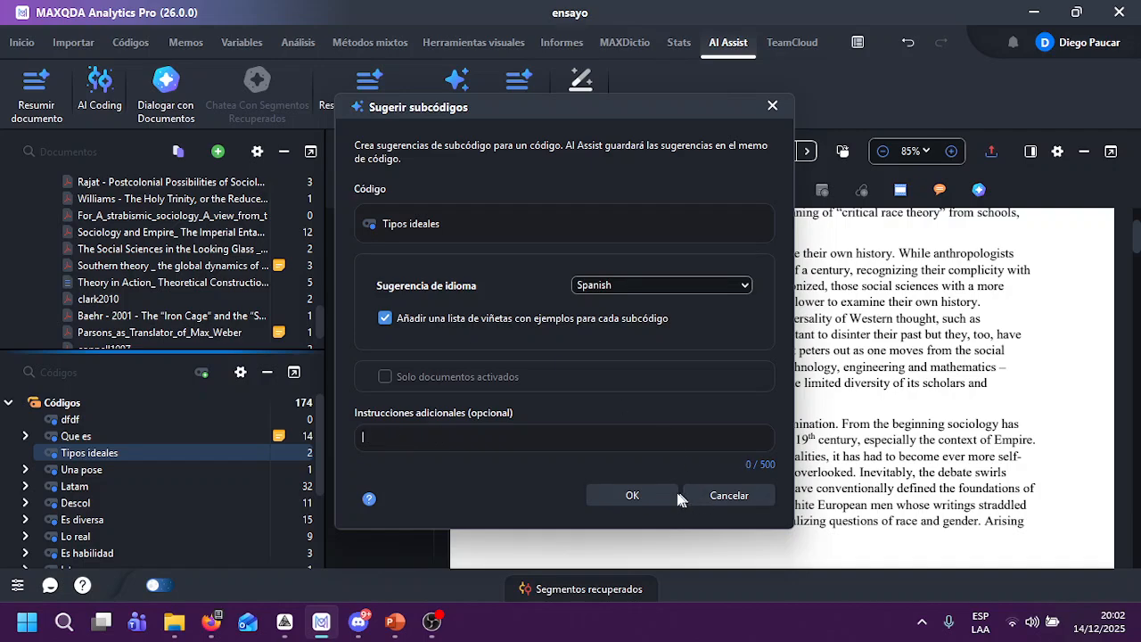
Step: Generate the Spanish subcode suggestions with bulleted examples and review them in the Tipos ideales code memo
{"action": "left_click", "coordinate": [651, 493]}
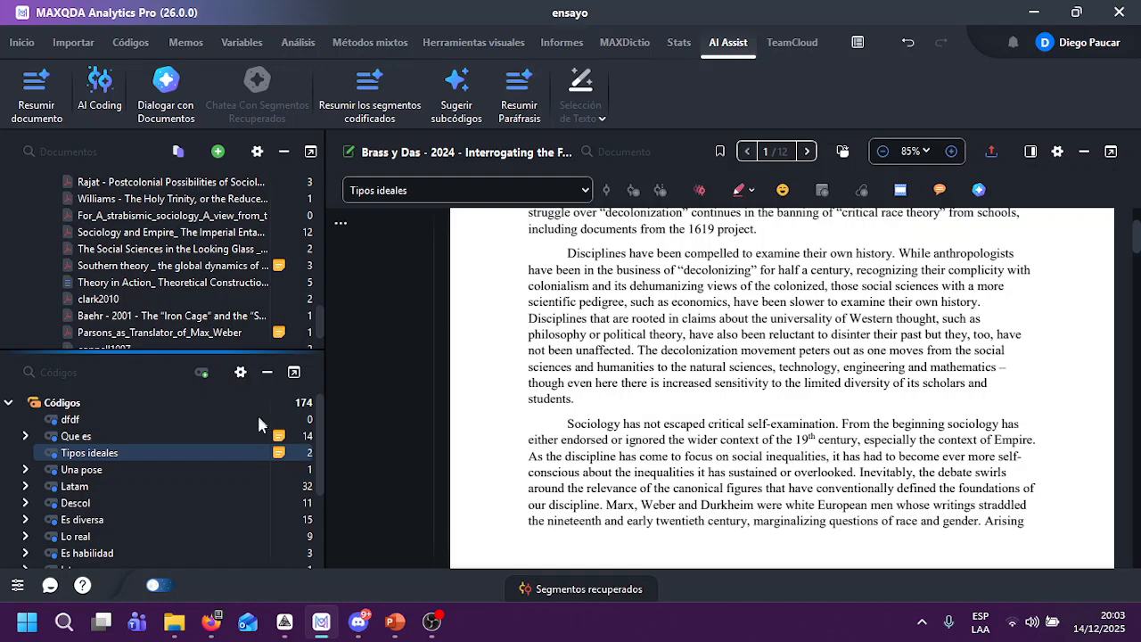
{"action": "double_click", "coordinate": [280, 453]}
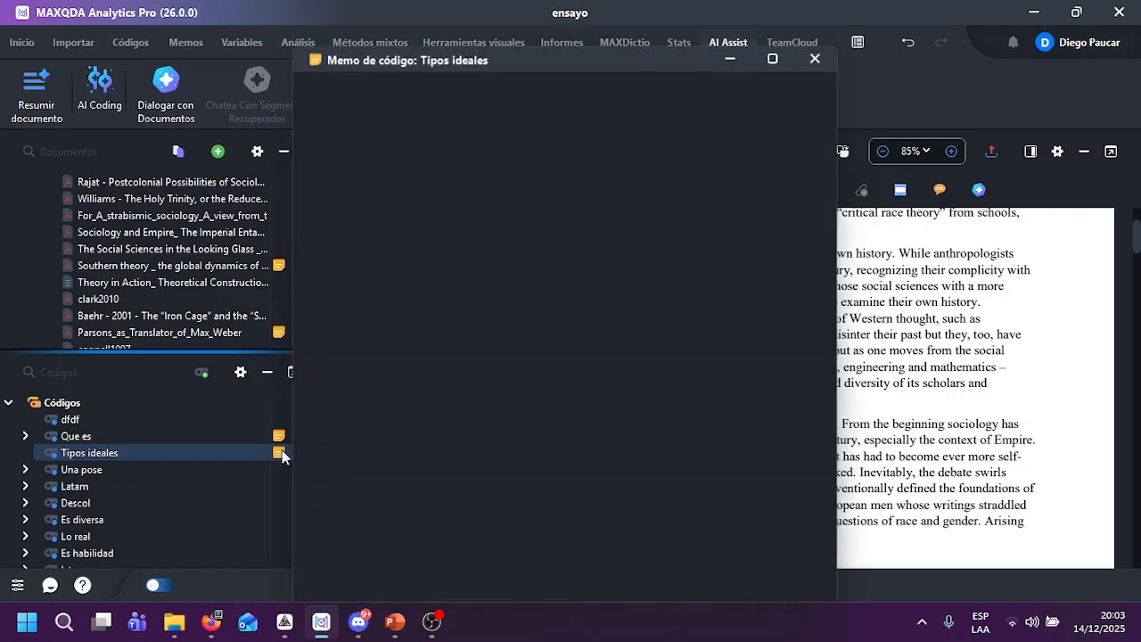
{"action": "scroll", "coordinate": [521, 246], "scroll_direction": "down", "scroll_amount": 2}
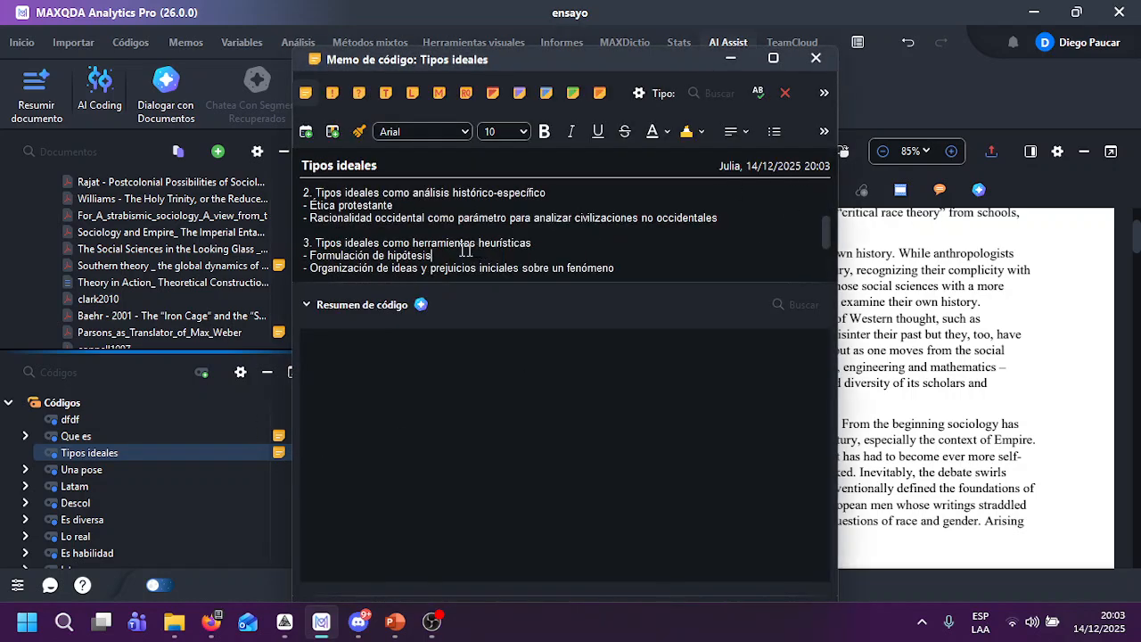
{"action": "scroll", "coordinate": [448, 250], "scroll_direction": "up", "scroll_amount": 1}
{"action": "scroll", "coordinate": [452, 259], "scroll_direction": "up", "scroll_amount": 1}
{"action": "left_click_drag", "start_coordinate": [459, 247], "coordinate": [746, 267]}
{"action": "scroll", "coordinate": [350, 217], "scroll_direction": "down", "scroll_amount": 1}
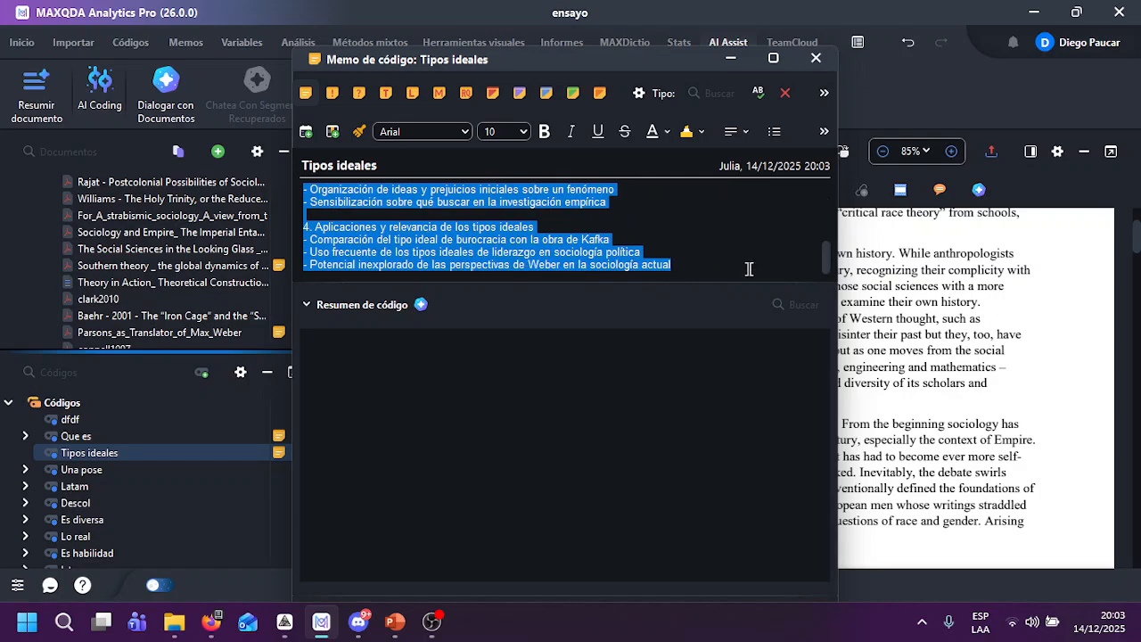
{"action": "left_click", "coordinate": [816, 59]}
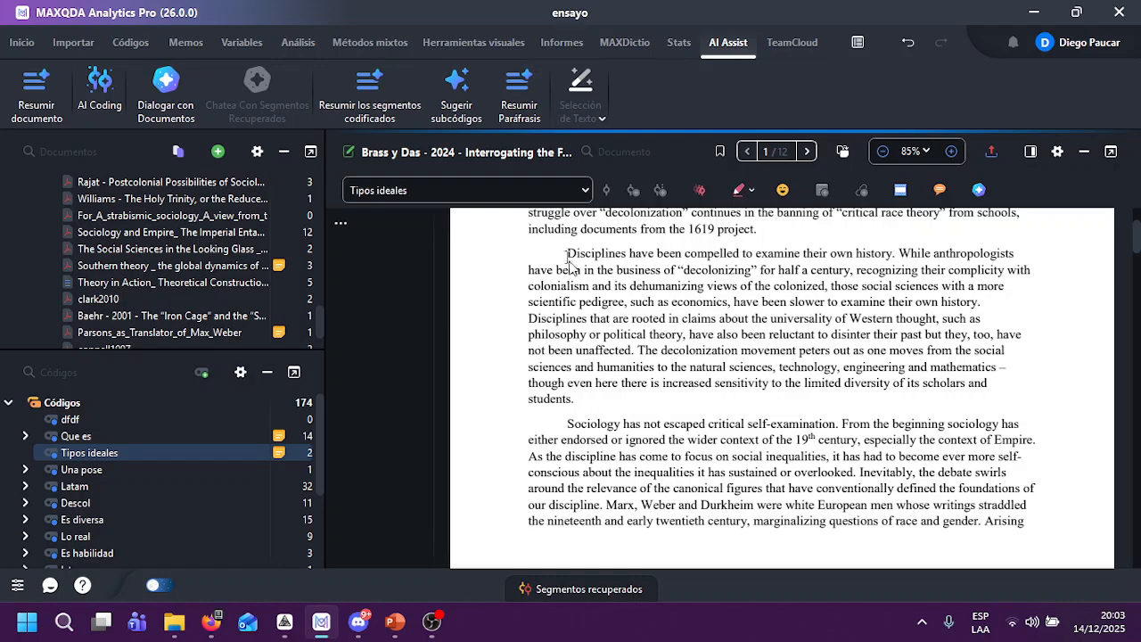
Step: Have AI Assist suggest new codes in Spanish for the paragraph beginning "Disciplines have been compelled" on page 1
{"action": "left_click_drag", "start_coordinate": [566, 253], "coordinate": [575, 399]}
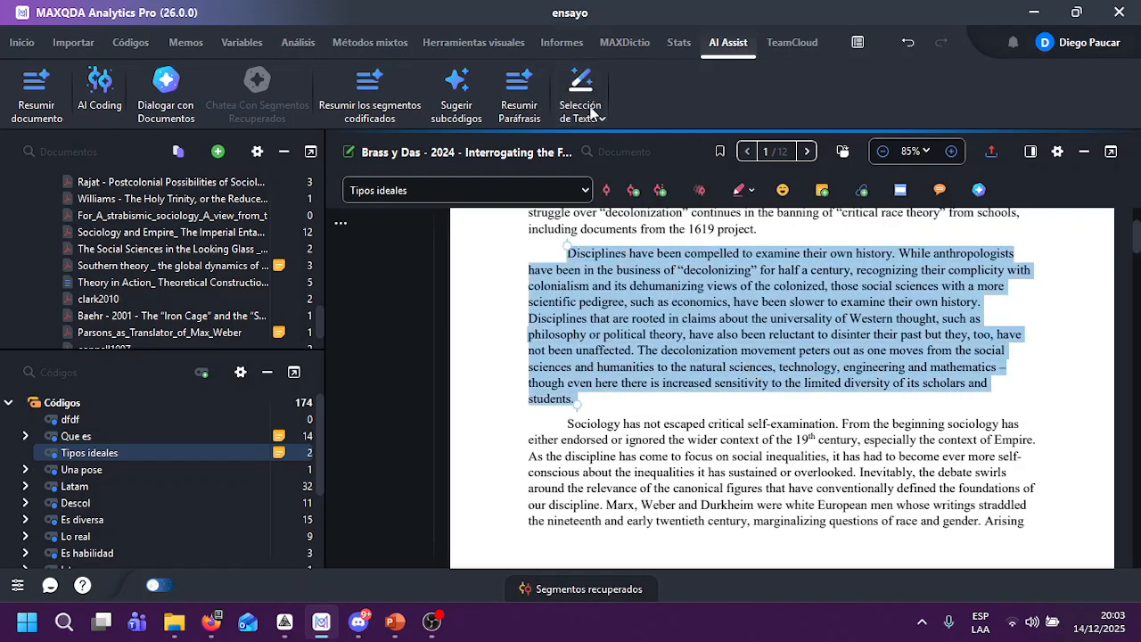
{"action": "left_click", "coordinate": [597, 124]}
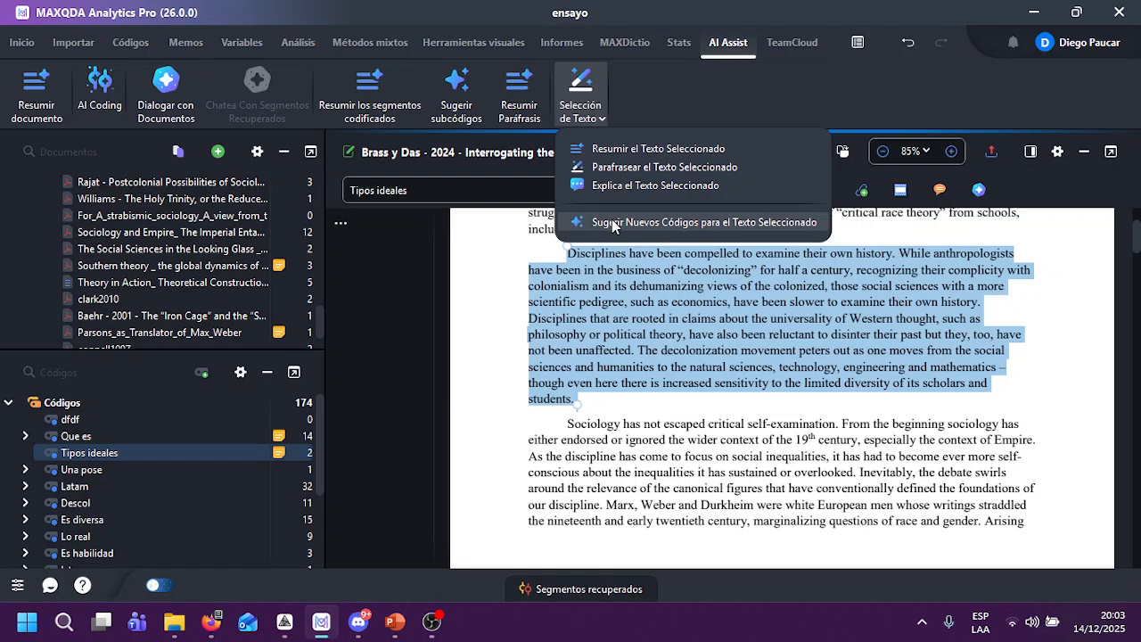
{"action": "left_click", "coordinate": [766, 219]}
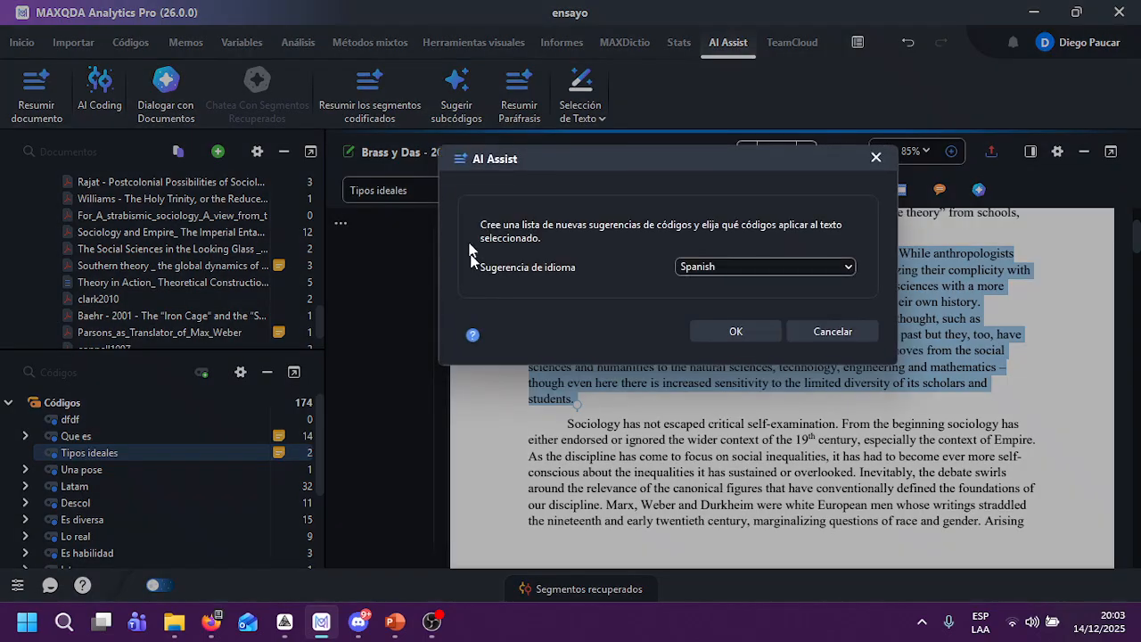
{"action": "left_click", "coordinate": [727, 332]}
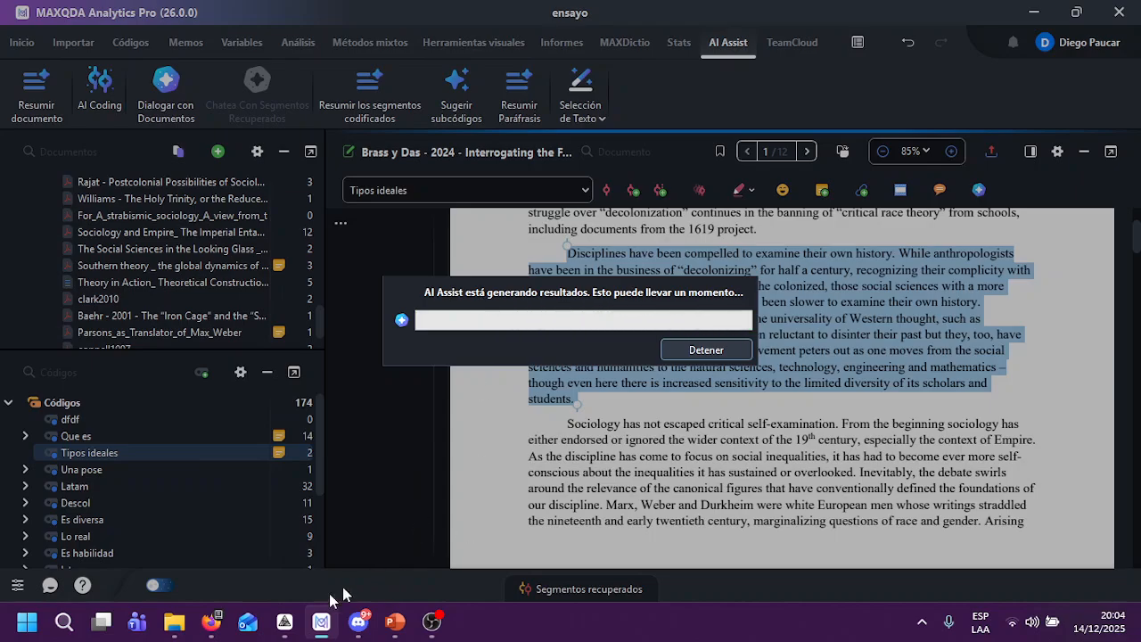
{"action": "left_click", "coordinate": [212, 622]}
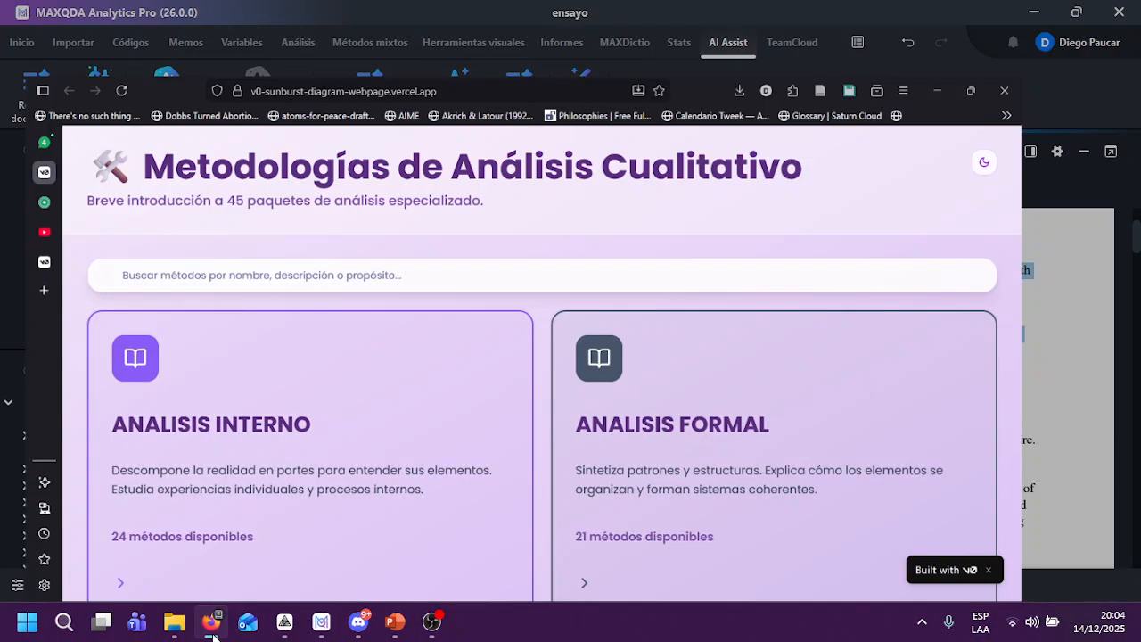
{"action": "left_click", "coordinate": [358, 624]}
{"action": "left_click", "coordinate": [323, 623]}
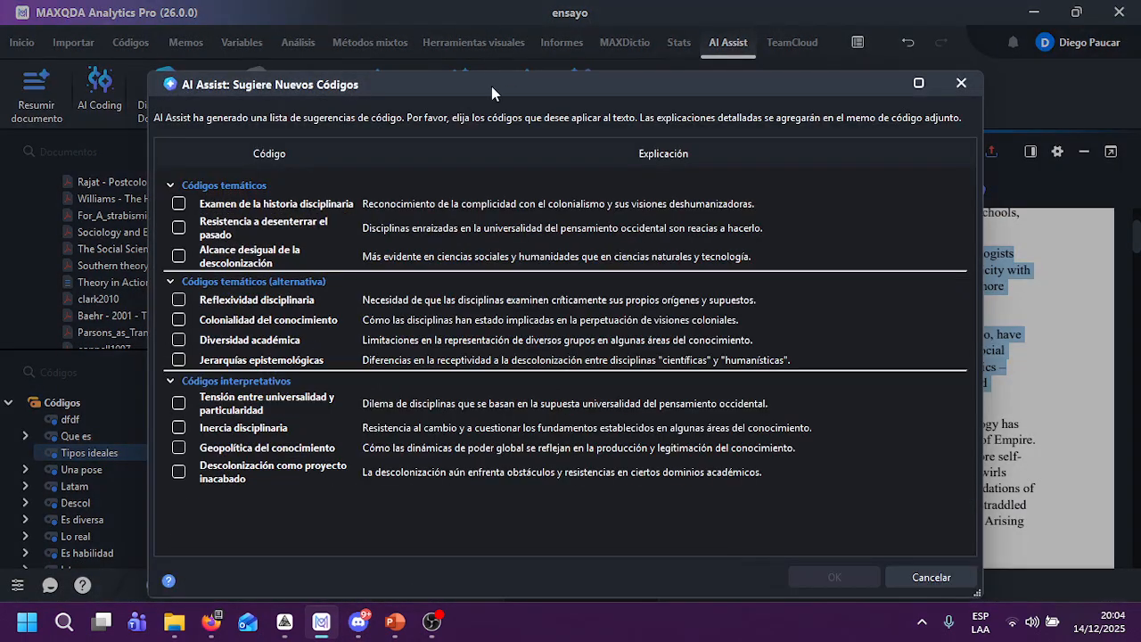
Step: Apply the suggested codes Resistencia a desenterrar el pasado, Alcance desigual de la descolonización and Colonialidad del conocimiento to the selected paragraph
{"action": "left_click_drag", "start_coordinate": [491, 87], "coordinate": [532, 47]}
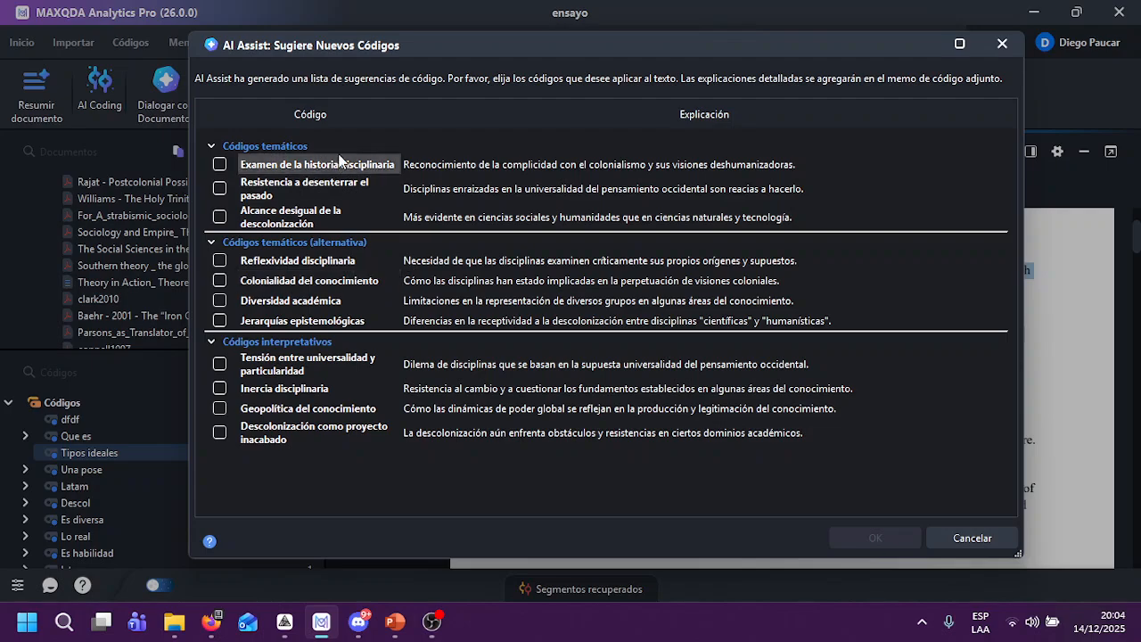
{"action": "left_click", "coordinate": [219, 188]}
{"action": "left_click", "coordinate": [219, 217]}
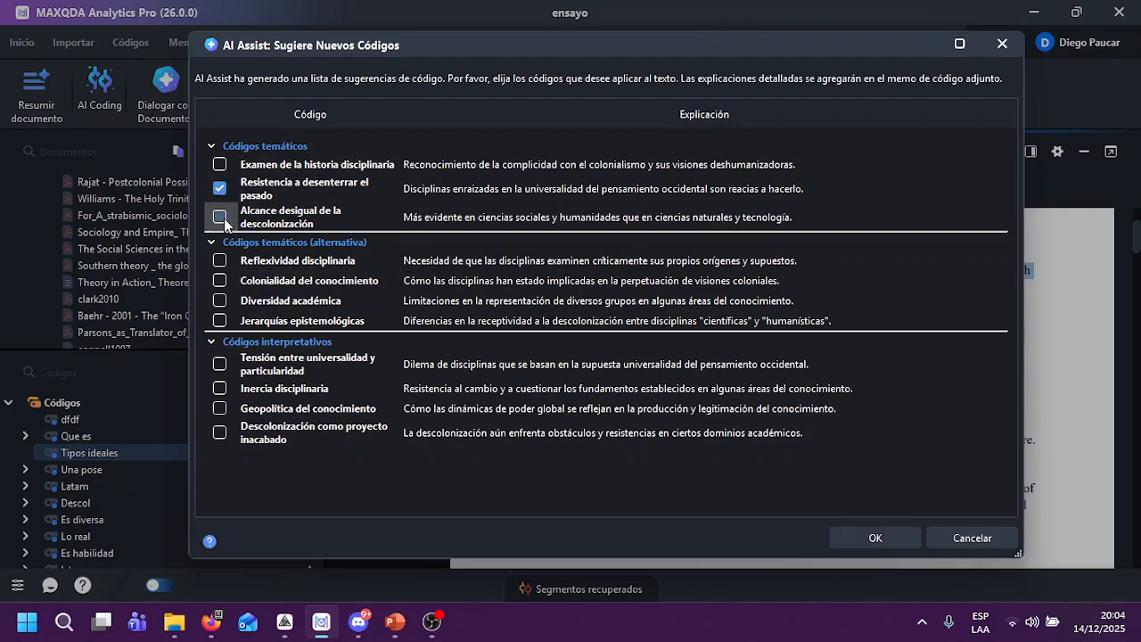
{"action": "left_click", "coordinate": [219, 280]}
{"action": "left_click", "coordinate": [859, 542]}
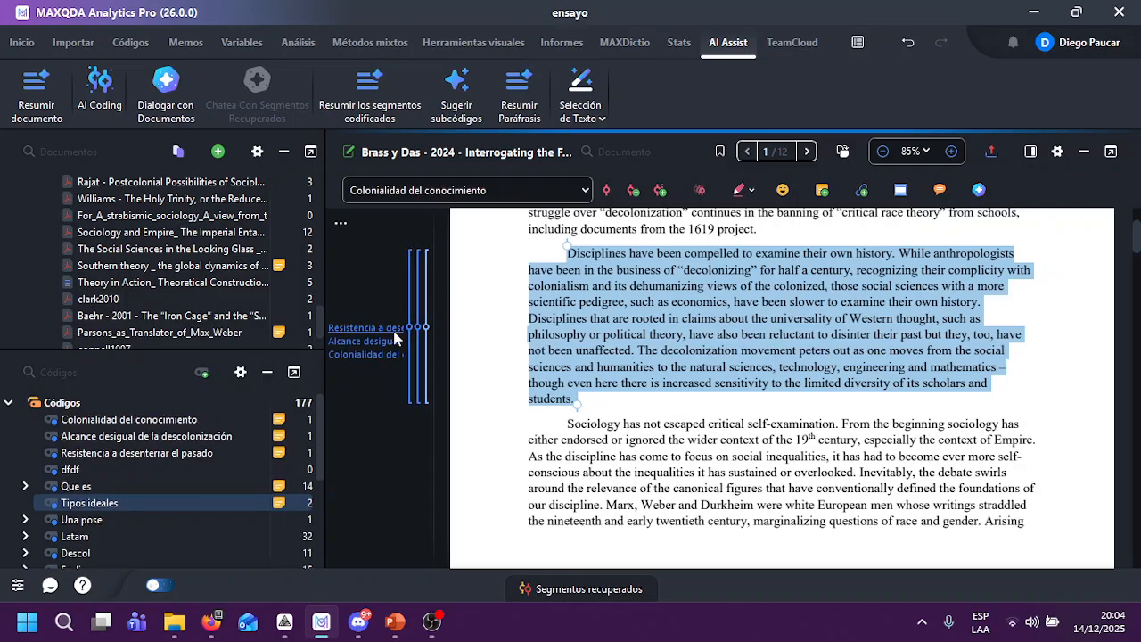
Step: Delete the three AI-suggested codings from the "Disciplines have been compelled" paragraph, keeping the codes themselves
{"action": "right_click", "coordinate": [392, 332]}
{"action": "left_click", "coordinate": [461, 515]}
{"action": "left_click", "coordinate": [507, 412]}
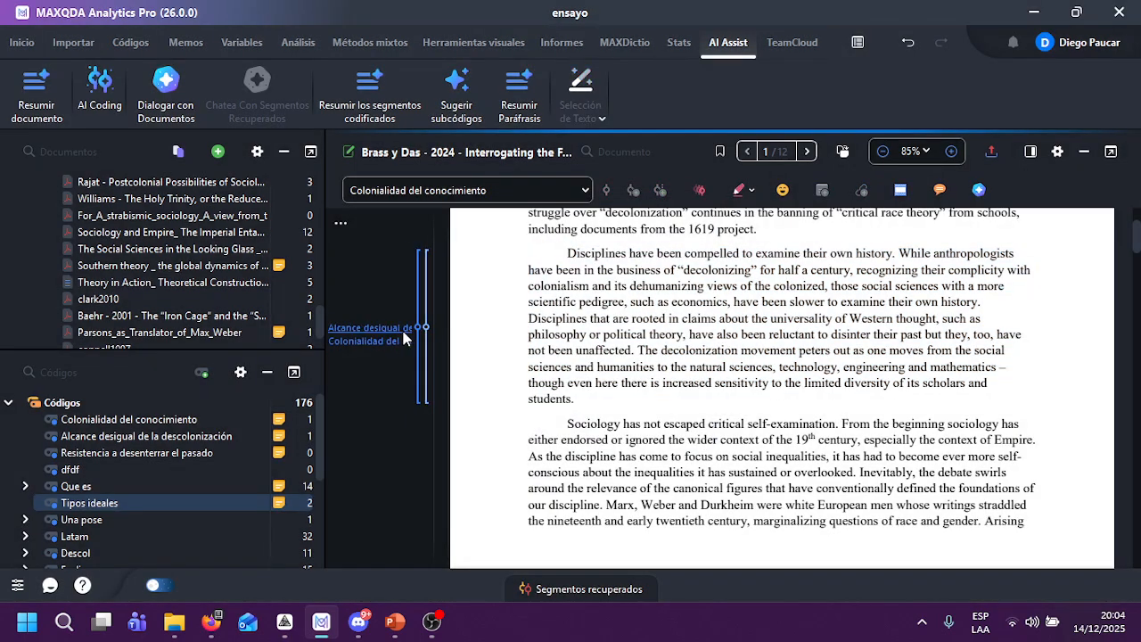
{"action": "right_click", "coordinate": [390, 338]}
{"action": "left_click", "coordinate": [454, 483]}
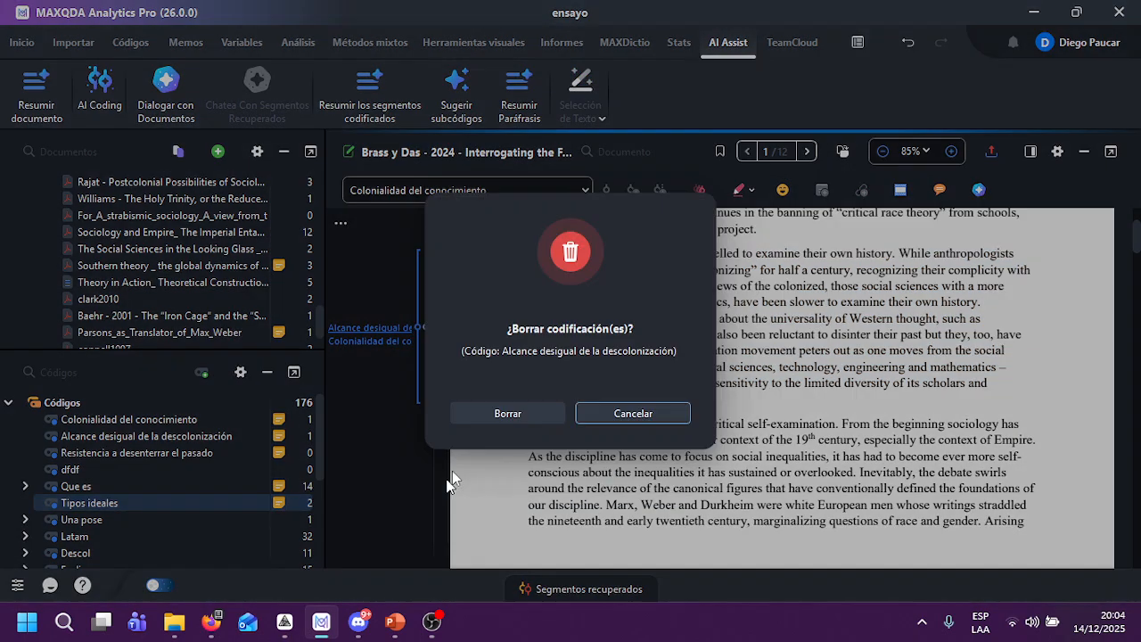
{"action": "left_click", "coordinate": [507, 412]}
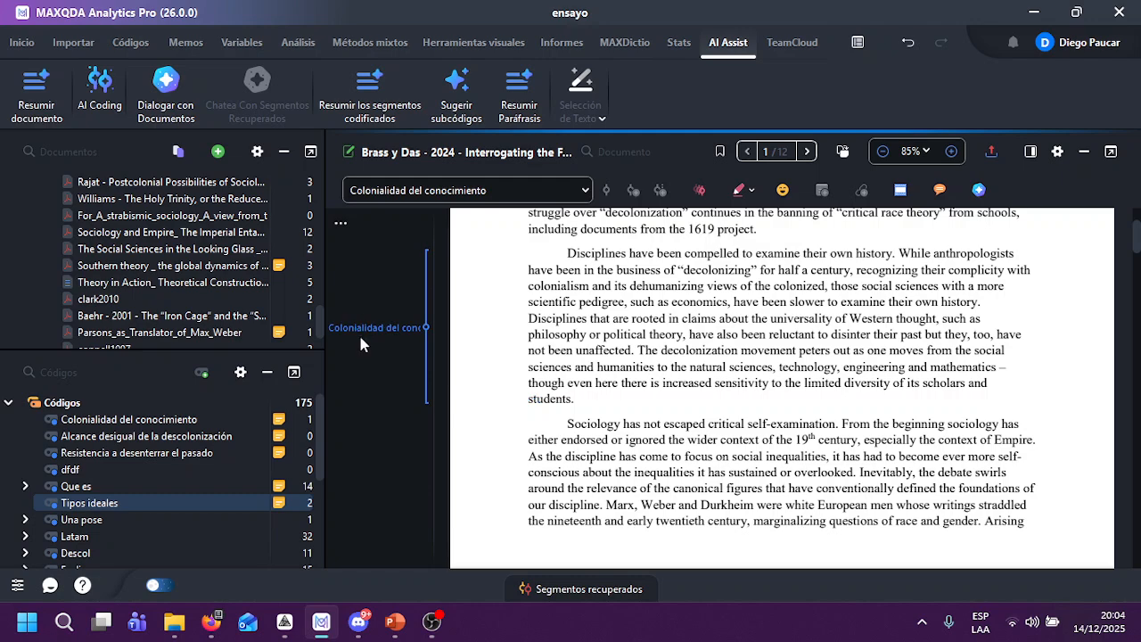
{"action": "right_click", "coordinate": [363, 334]}
{"action": "left_click", "coordinate": [429, 484]}
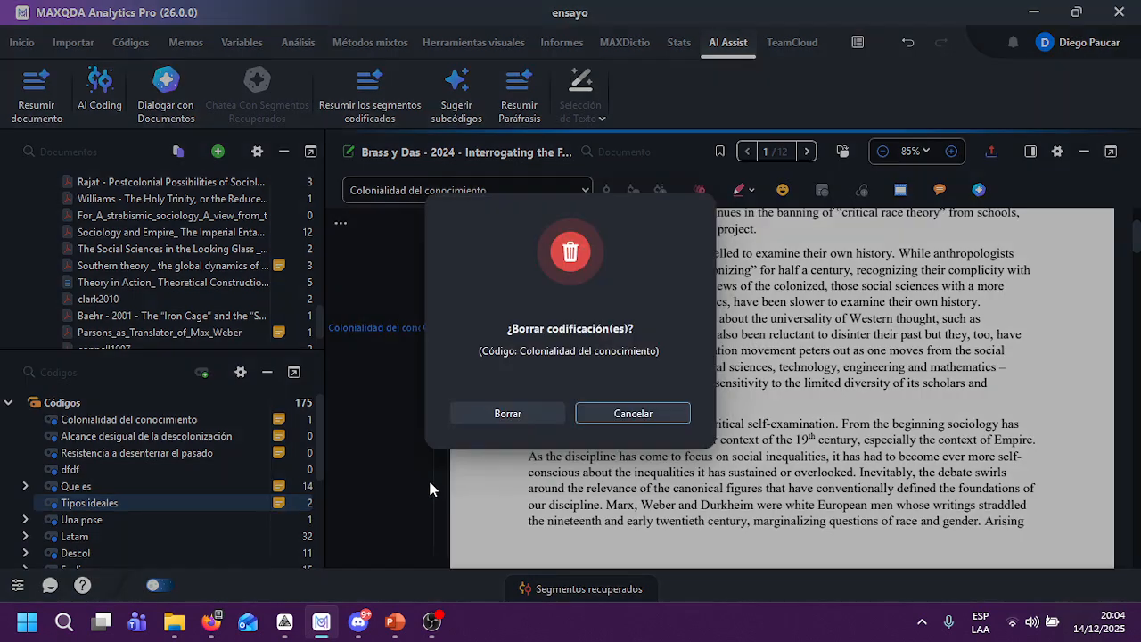
{"action": "left_click", "coordinate": [463, 416]}
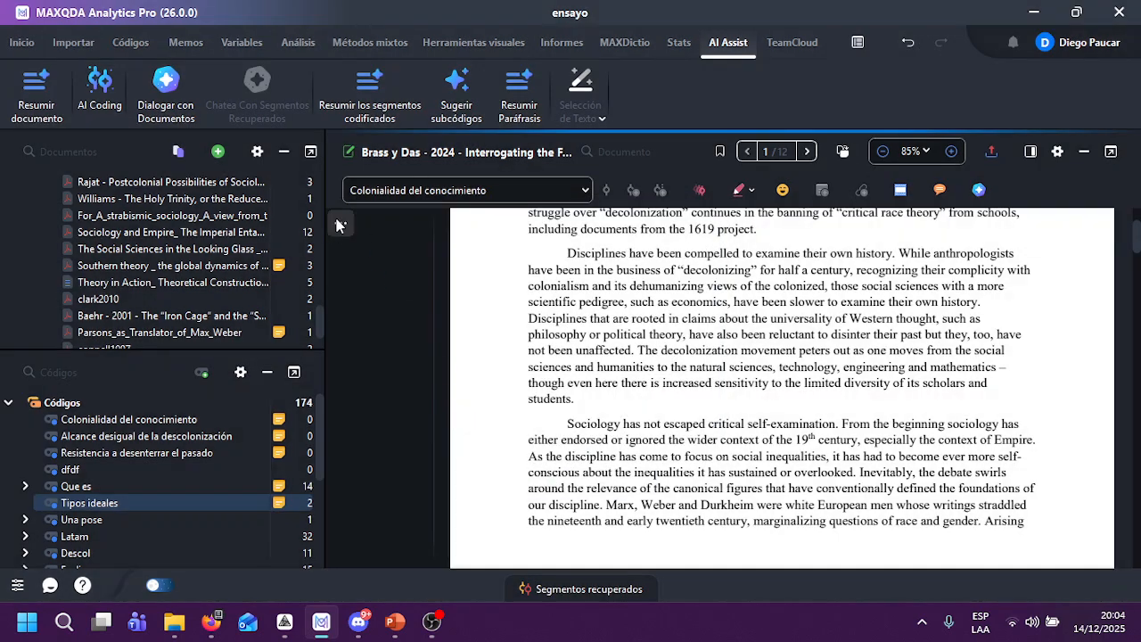
Step: Open Creative Coding and place the code dfdf on the empty map below the heading
{"action": "left_click", "coordinate": [217, 150]}
{"action": "left_click", "coordinate": [130, 42]}
{"action": "left_click", "coordinate": [130, 42]}
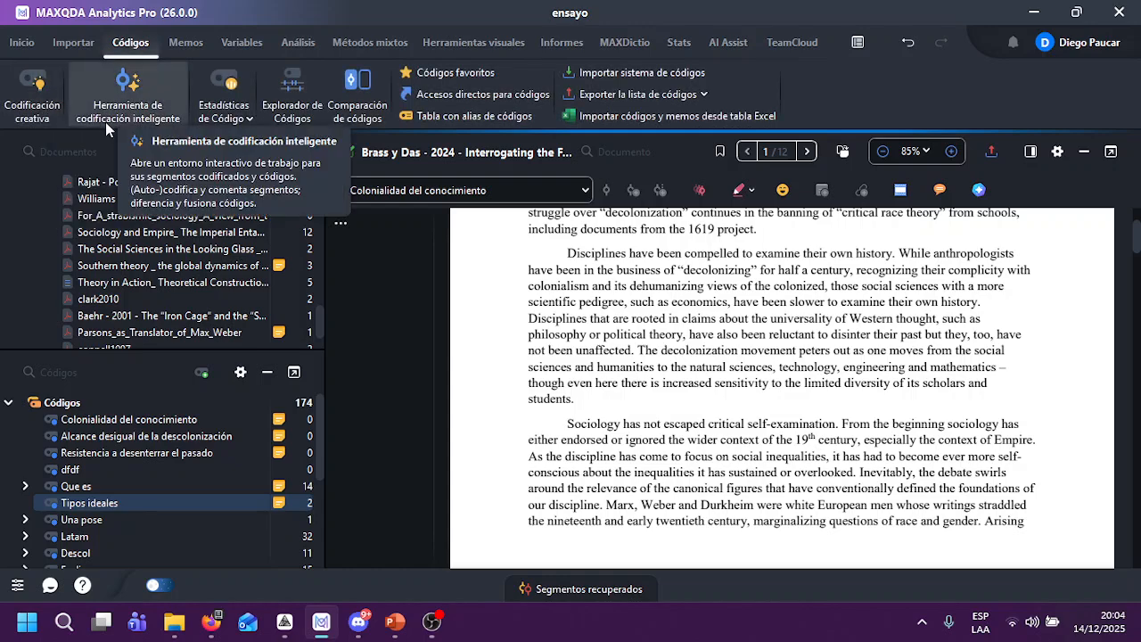
{"action": "left_click", "coordinate": [27, 96]}
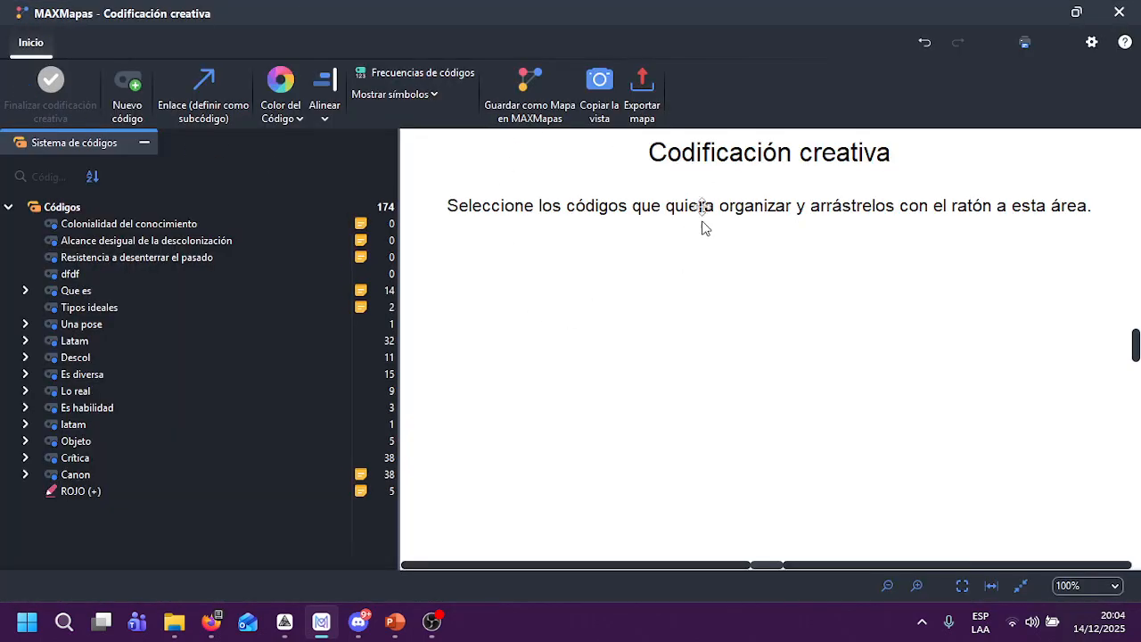
{"action": "left_click", "coordinate": [695, 161]}
{"action": "left_click", "coordinate": [637, 271]}
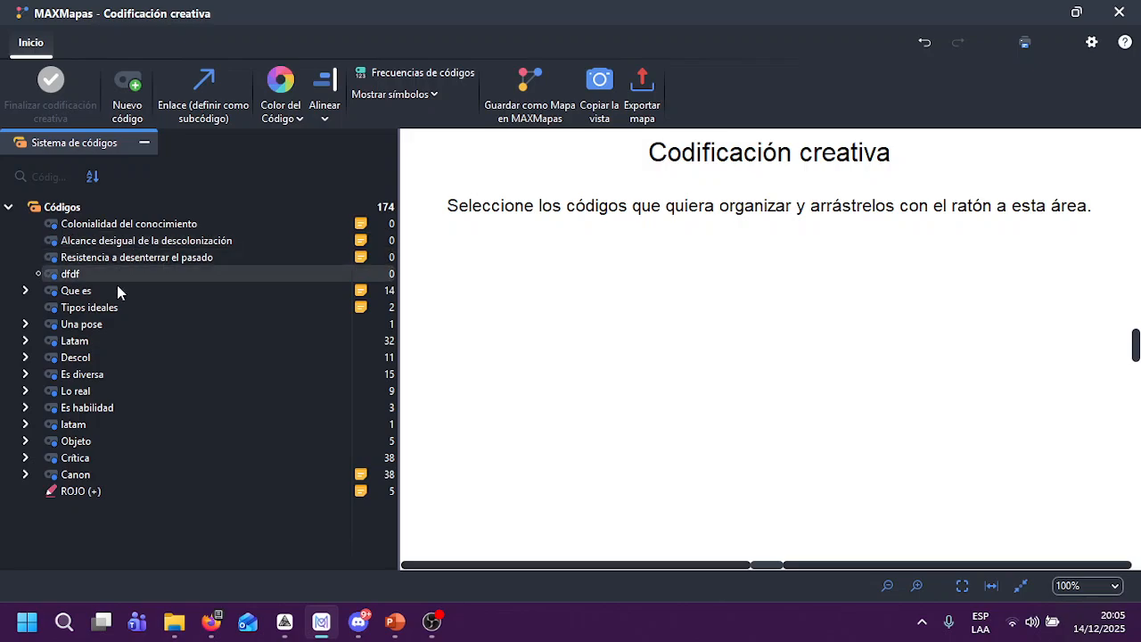
{"action": "left_click_drag", "start_coordinate": [103, 276], "coordinate": [679, 282]}
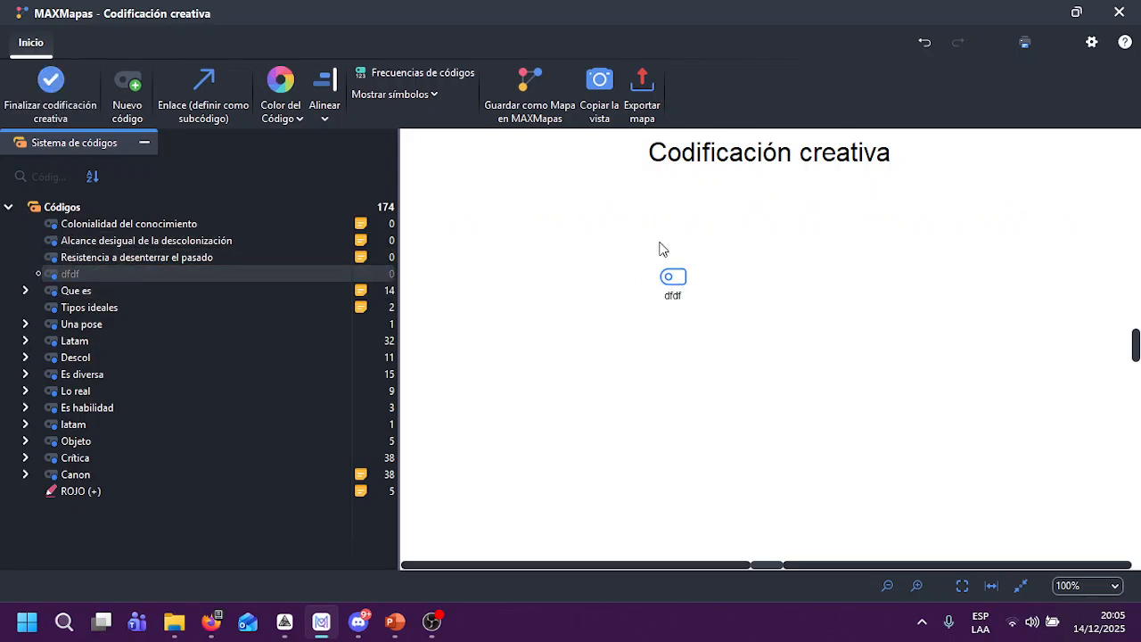
{"action": "left_click", "coordinate": [683, 270]}
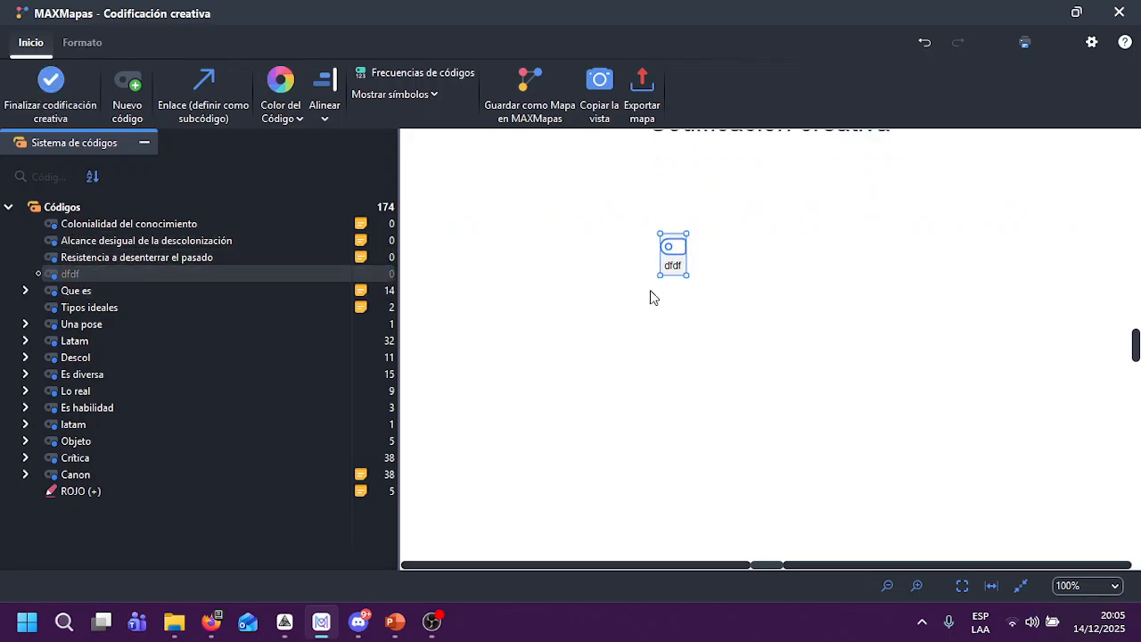
Step: Create a new code named jo and place it on the map below dfdf
{"action": "left_click", "coordinate": [127, 93]}
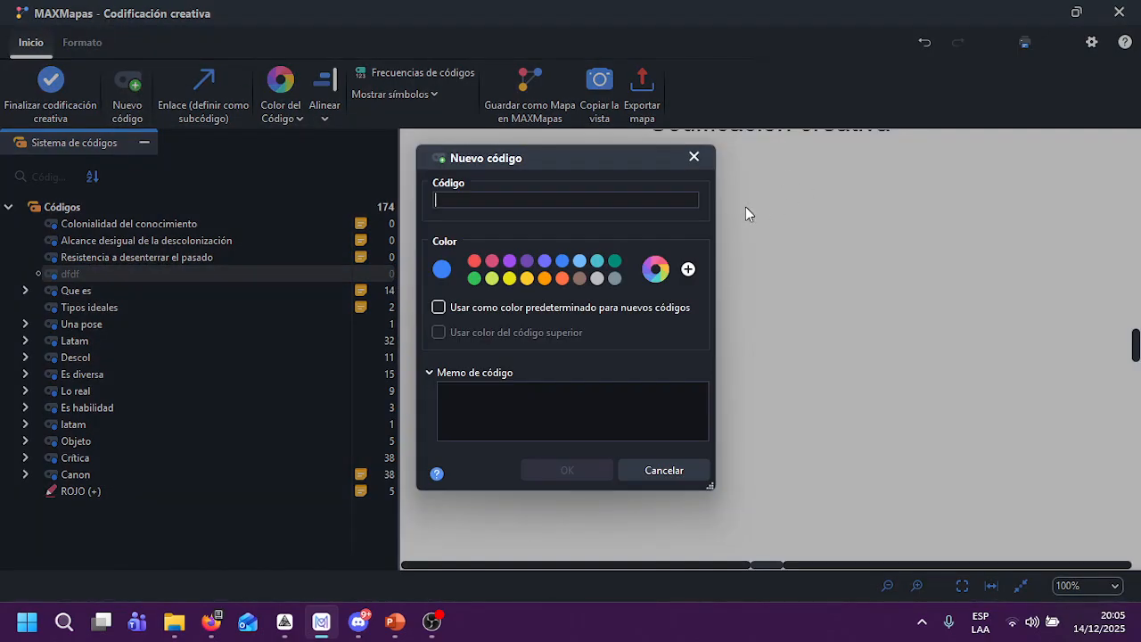
{"action": "type", "text": "jo"}
{"action": "key", "text": "Return"}
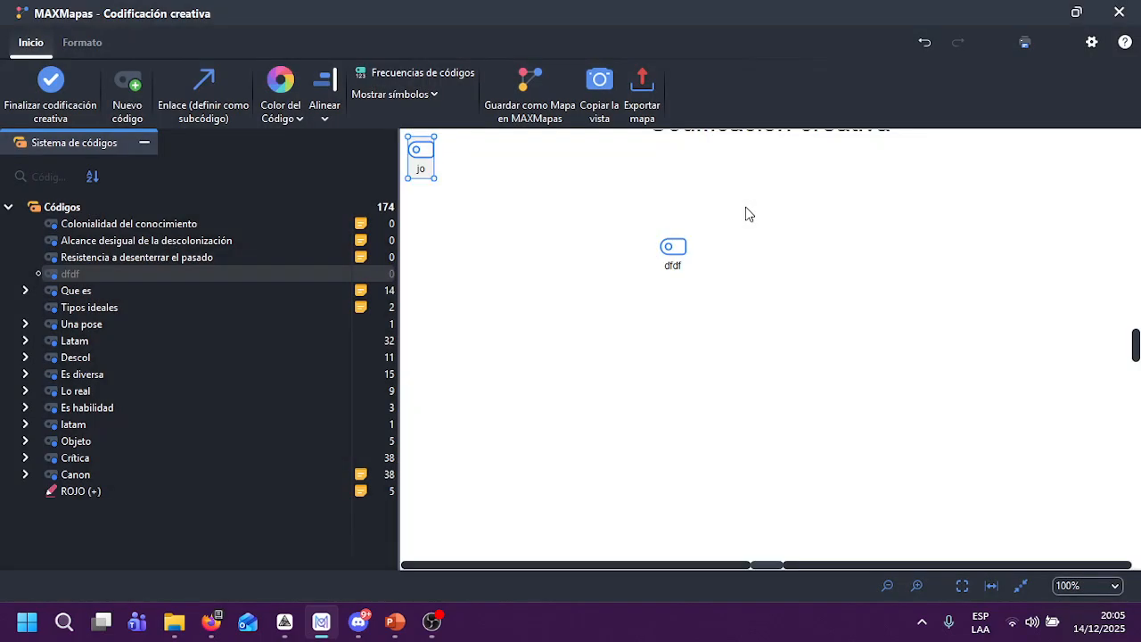
{"action": "left_click_drag", "start_coordinate": [420, 153], "coordinate": [666, 349]}
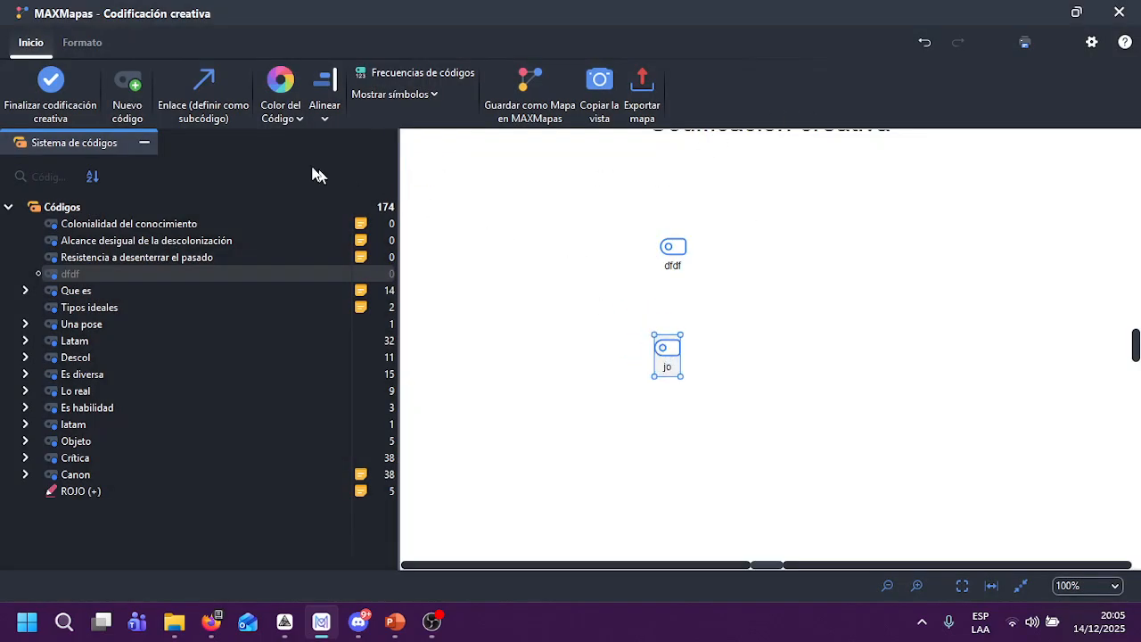
Step: Link dfdf to jo with an arrow that defines jo as its subcode
{"action": "left_click", "coordinate": [204, 89]}
{"action": "left_click_drag", "start_coordinate": [673, 268], "coordinate": [667, 347]}
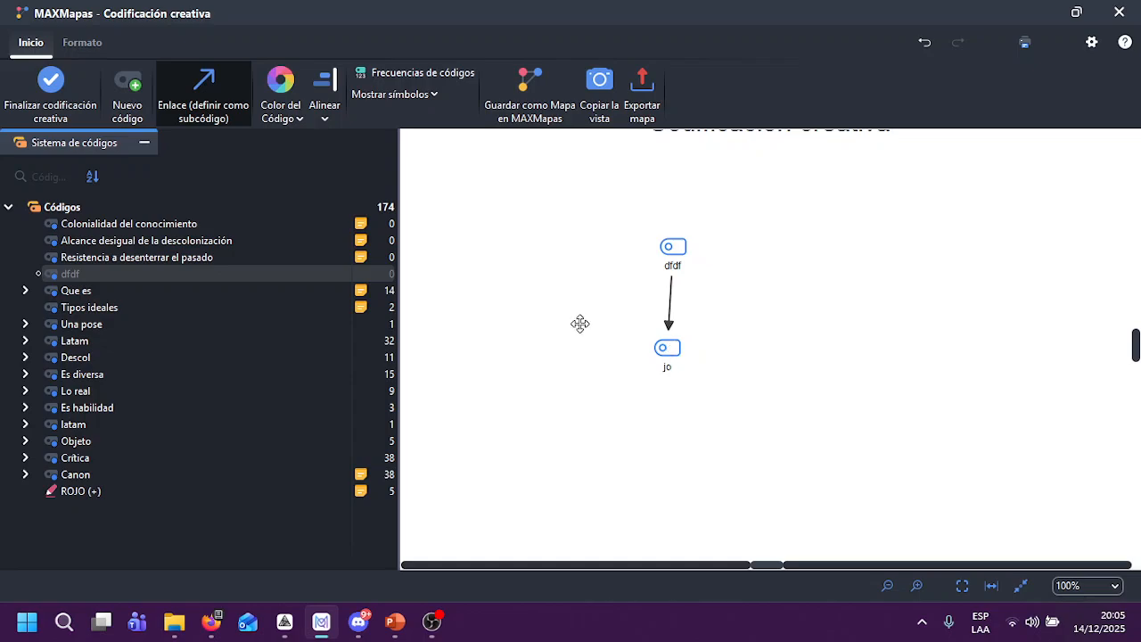
{"action": "mouse_move", "coordinate": [662, 358]}
{"action": "left_mouse_down"}
{"action": "mouse_move", "coordinate": [544, 339]}
{"action": "mouse_move", "coordinate": [655, 353]}
{"action": "left_mouse_up"}
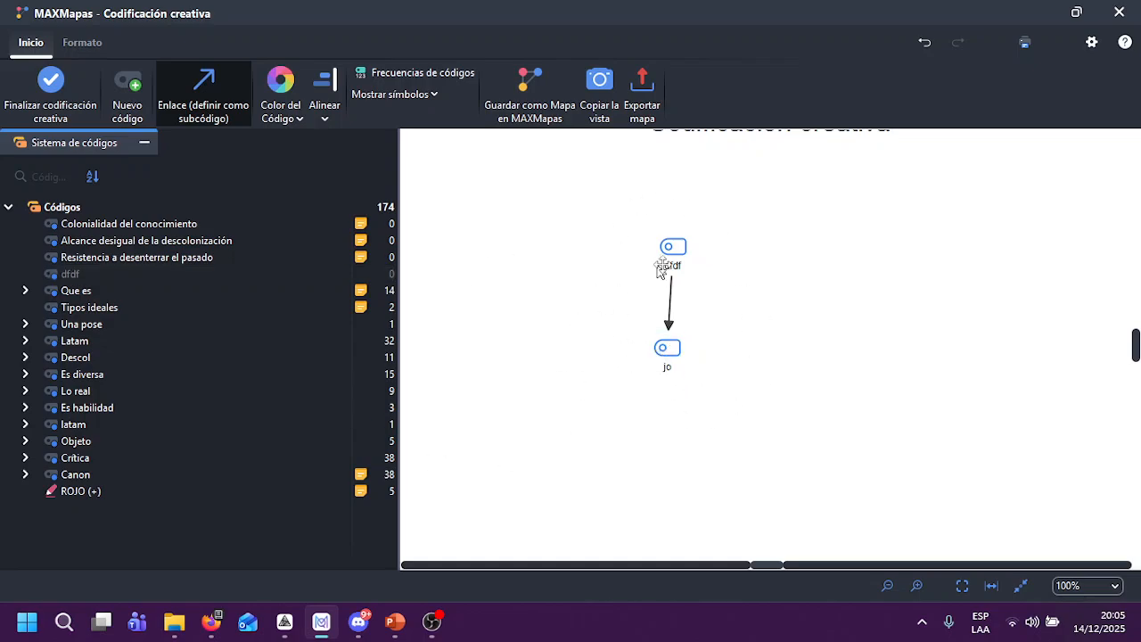
Step: Finish Creative Coding by applying its structure to the code system, and delete the code dfdf together with its subcode jo
{"action": "left_click", "coordinate": [1119, 12]}
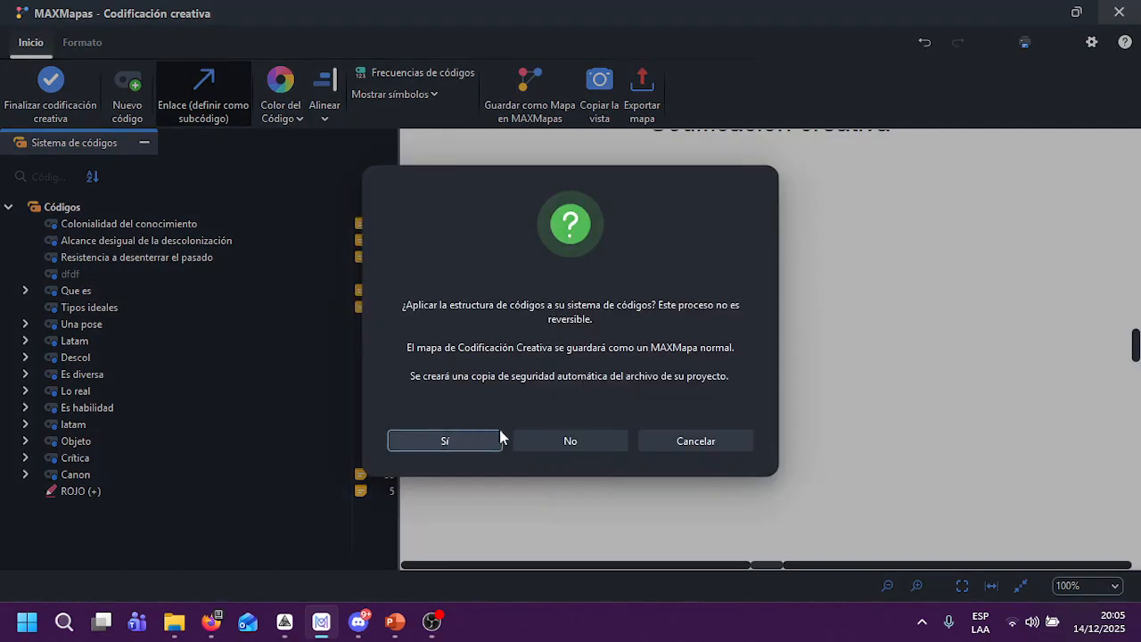
{"action": "left_click", "coordinate": [449, 437]}
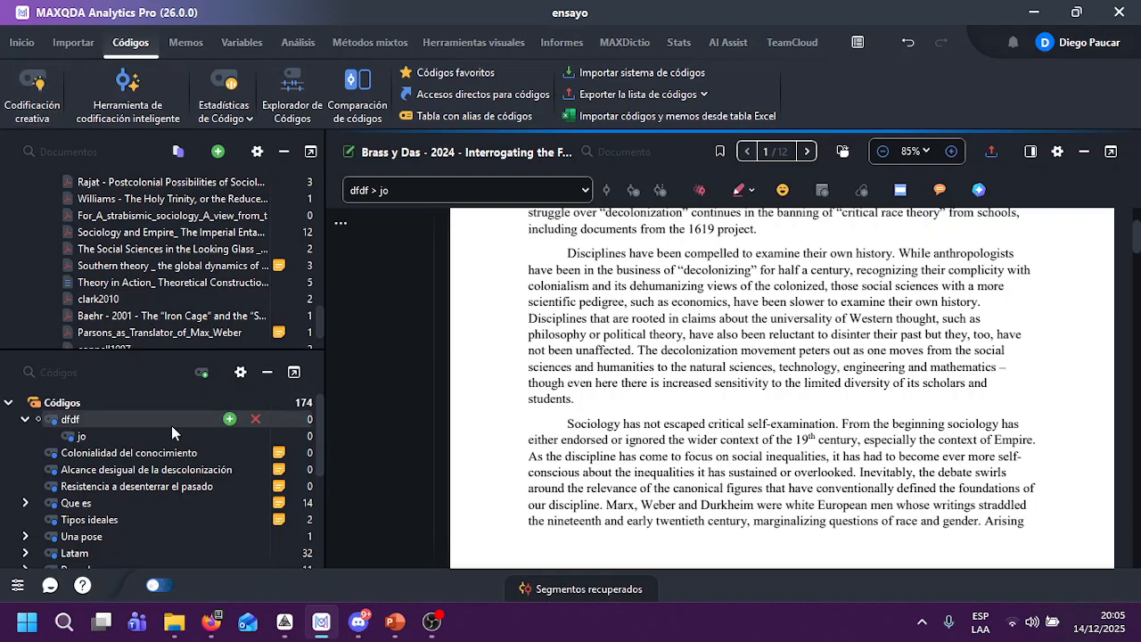
{"action": "mouse_move", "coordinate": [172, 433]}
{"action": "left_click", "coordinate": [256, 418]}
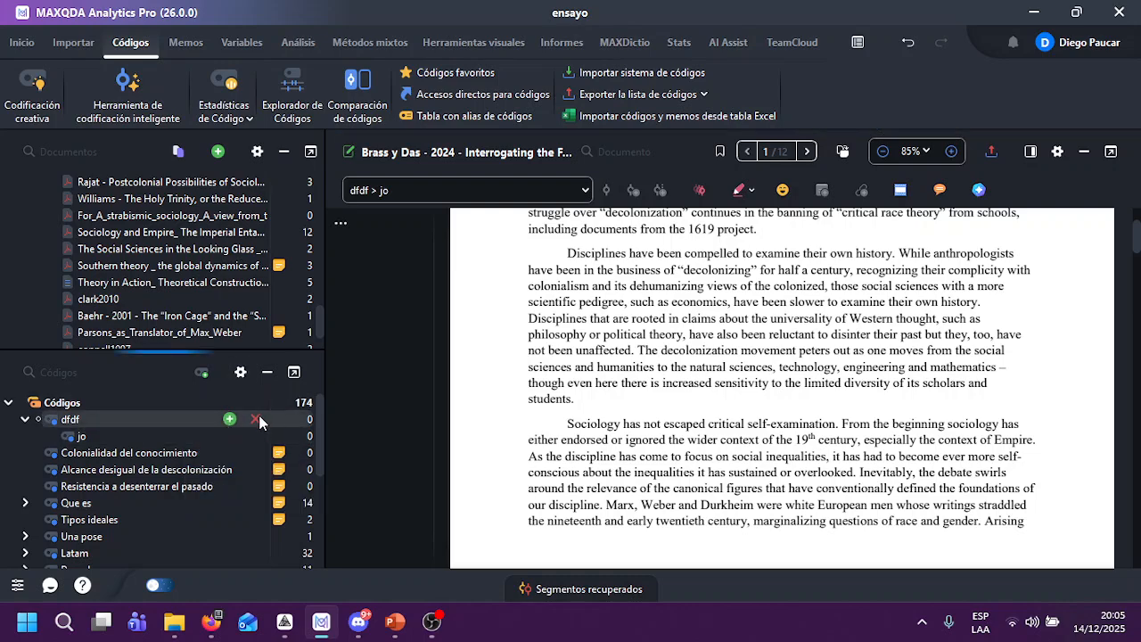
{"action": "left_click", "coordinate": [499, 412]}
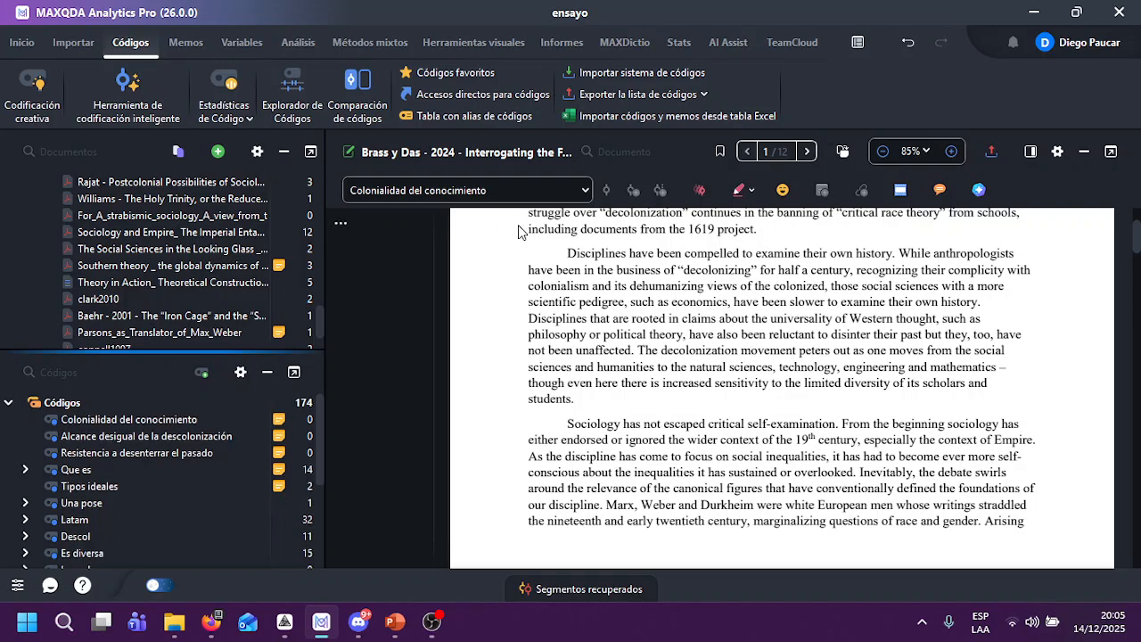
{"action": "left_click", "coordinate": [725, 43]}
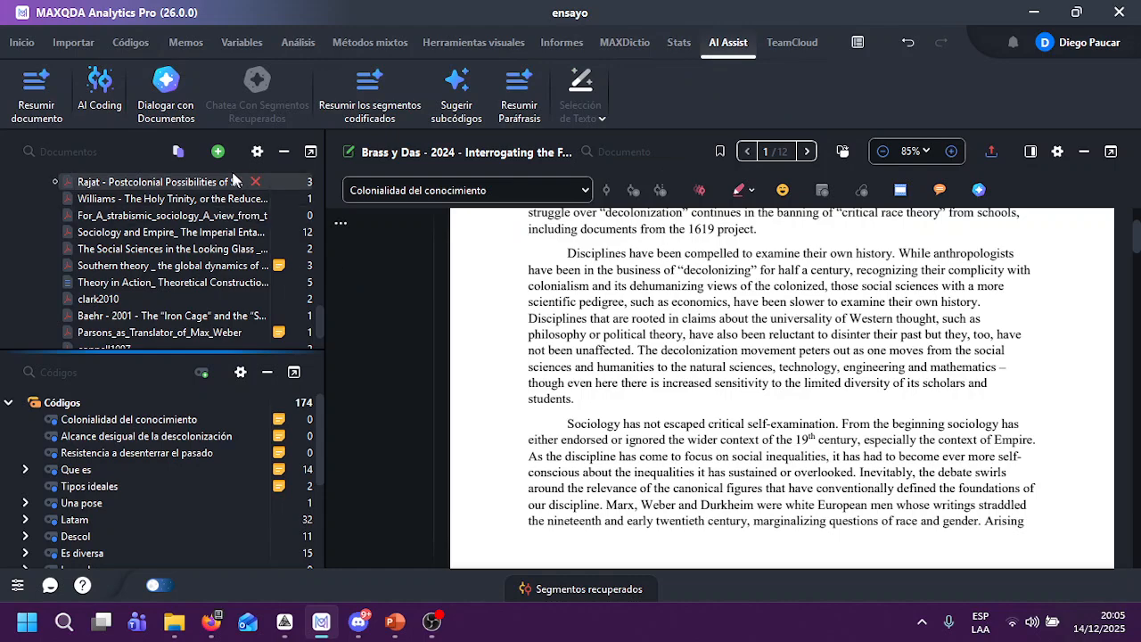
{"action": "left_click", "coordinate": [178, 152]}
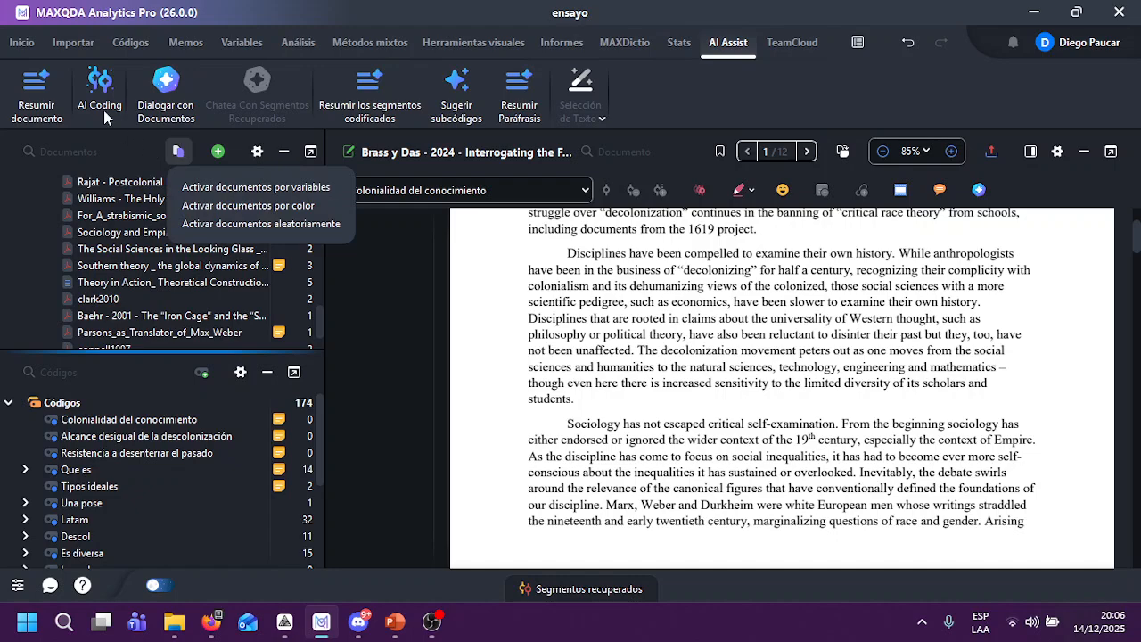
{"action": "left_click", "coordinate": [100, 105]}
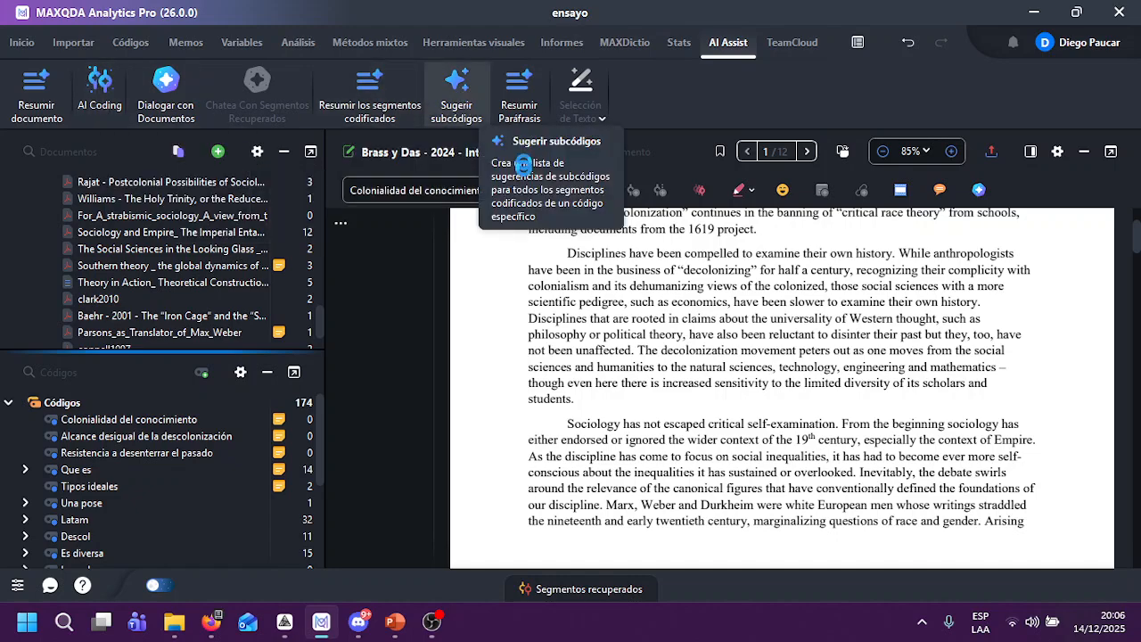
{"action": "left_click", "coordinate": [456, 93]}
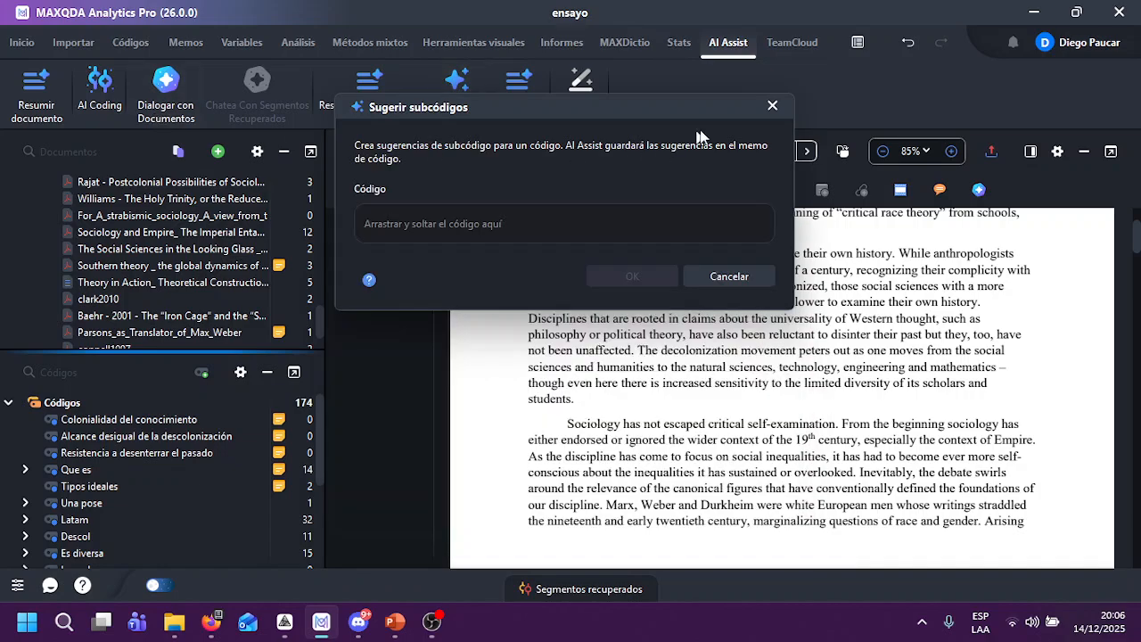
{"action": "left_click", "coordinate": [773, 108]}
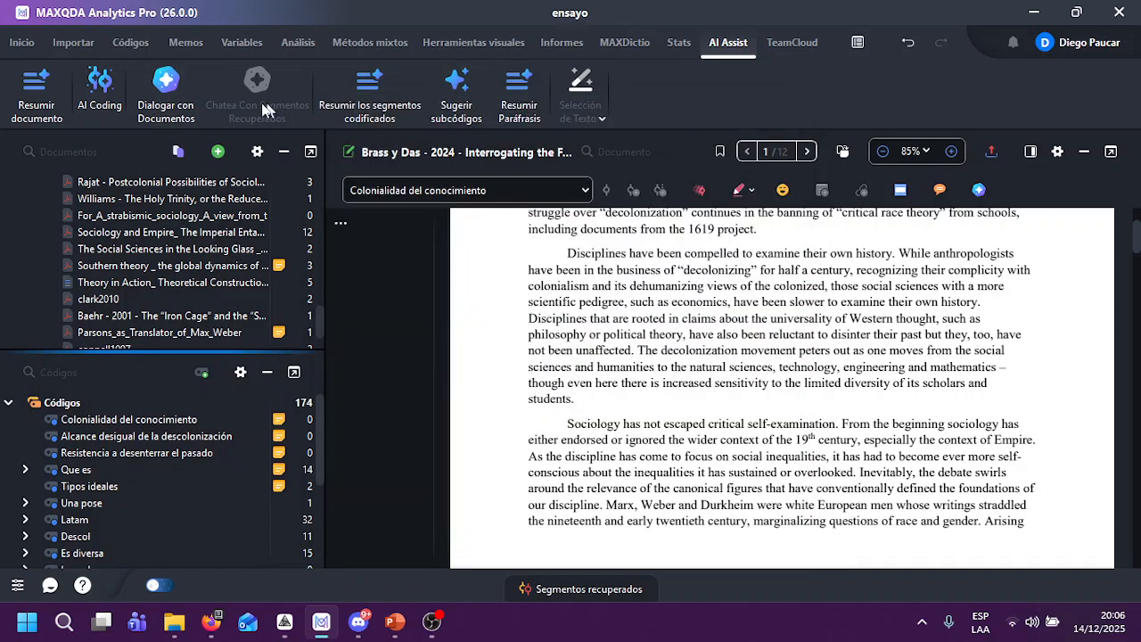
Step: Start AI Coding with the Brass y Das - 2024 PDF as the document and Colonialidad del conocimiento as the code
{"action": "left_click", "coordinate": [99, 93]}
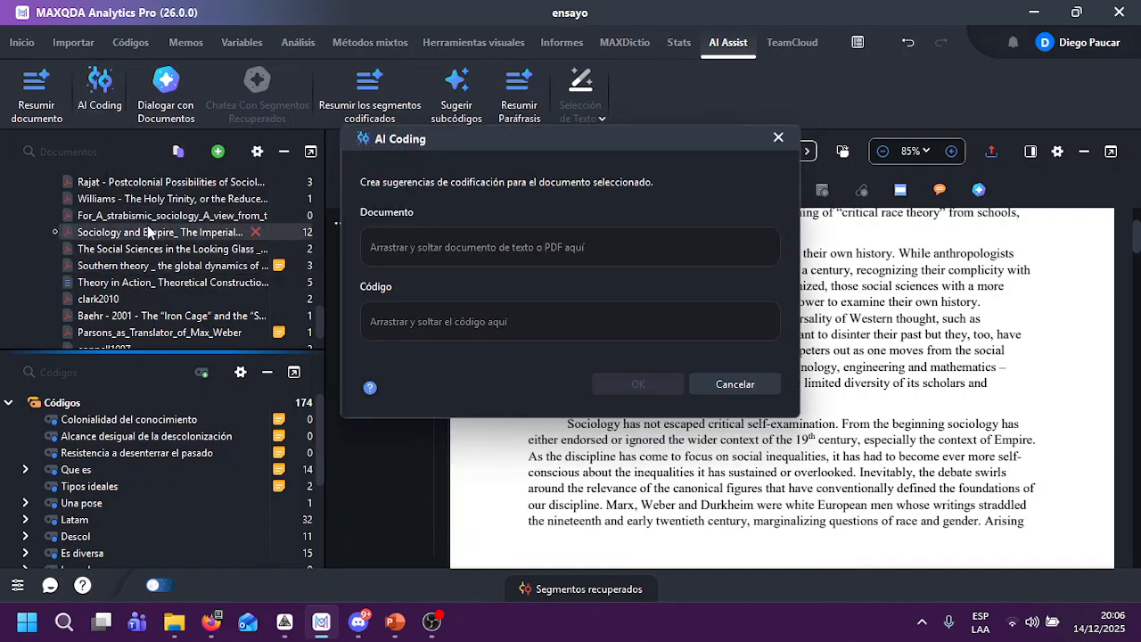
{"action": "scroll", "coordinate": [149, 230], "scroll_direction": "up", "scroll_amount": 2}
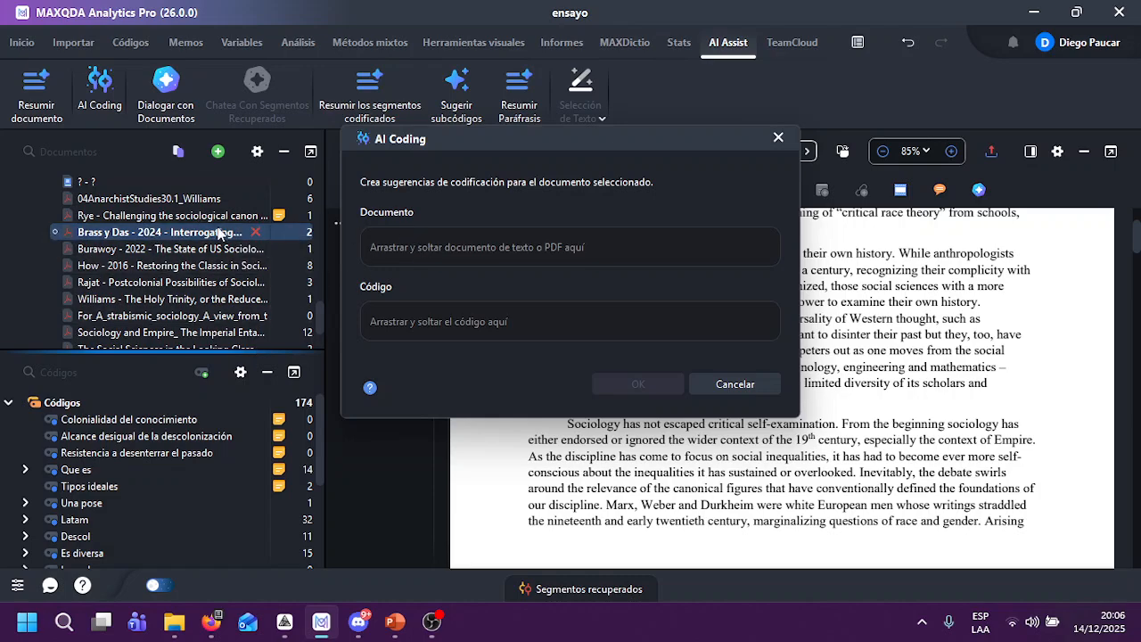
{"action": "left_click_drag", "start_coordinate": [234, 234], "coordinate": [430, 257]}
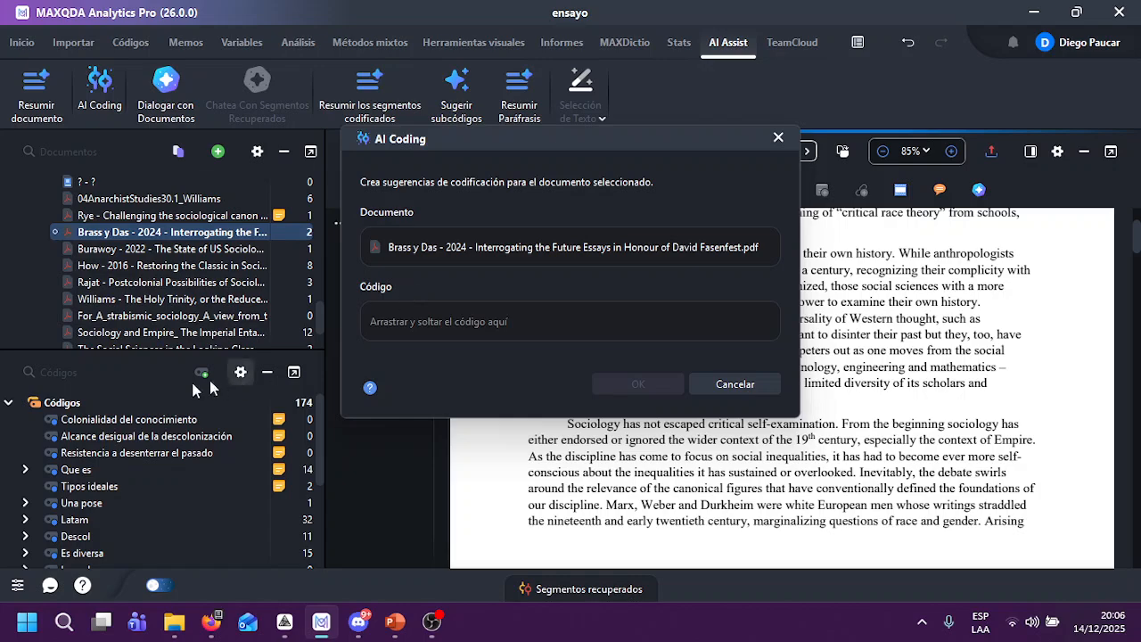
{"action": "left_click_drag", "start_coordinate": [111, 419], "coordinate": [448, 335]}
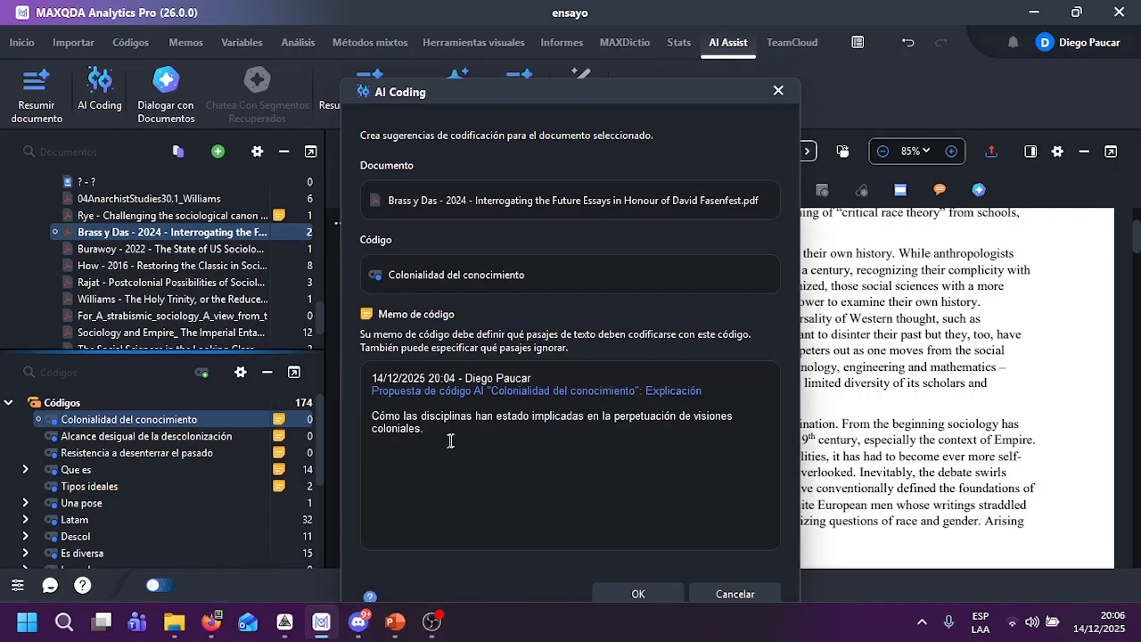
Step: Clear the whole code memo of Colonialidad del conocimiento and run AI Coding on the document
{"action": "left_click_drag", "start_coordinate": [450, 437], "coordinate": [423, 408]}
{"action": "left_click_drag", "start_coordinate": [480, 437], "coordinate": [367, 413]}
{"action": "key", "text": "BackSpace"}
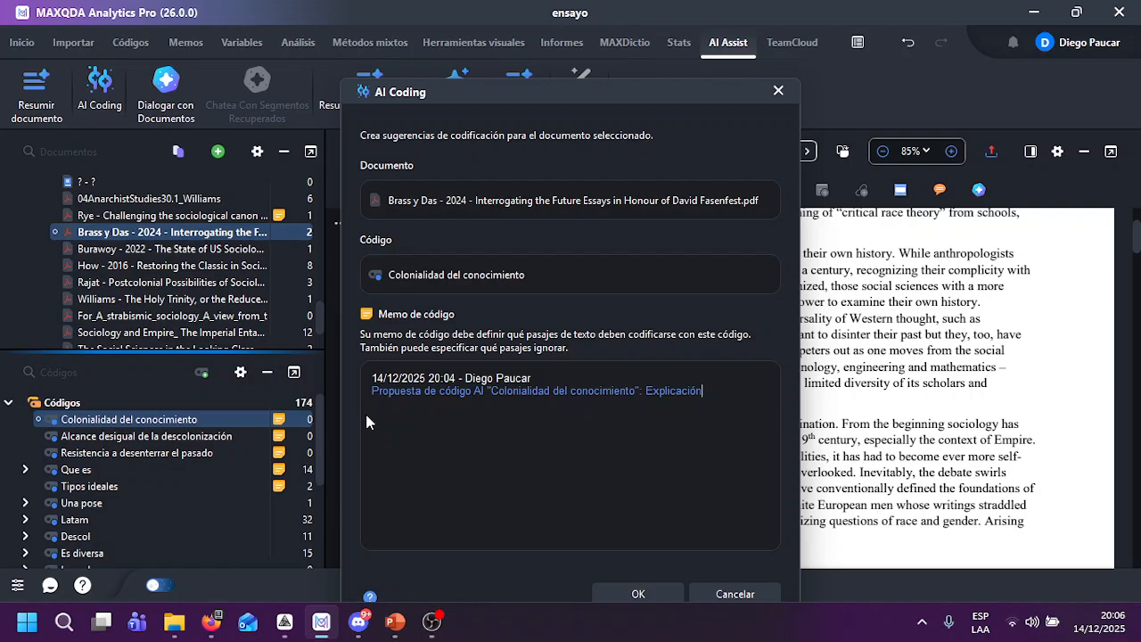
{"action": "left_click_drag", "start_coordinate": [372, 376], "coordinate": [861, 463]}
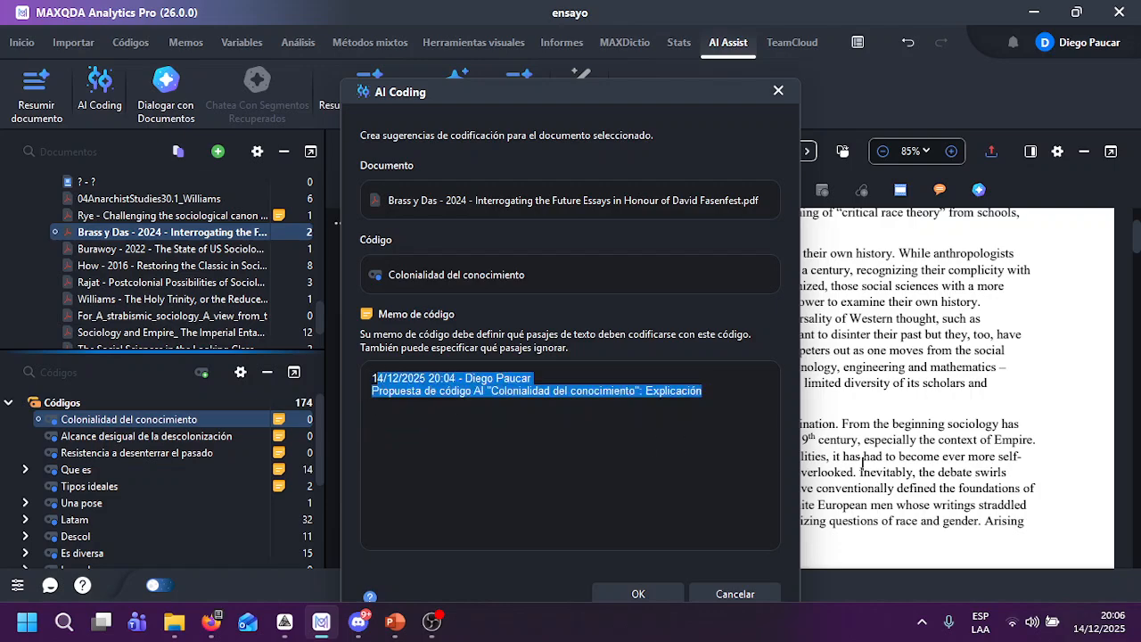
{"action": "key", "text": "BackSpace"}
{"action": "key", "text": "BackSpace"}
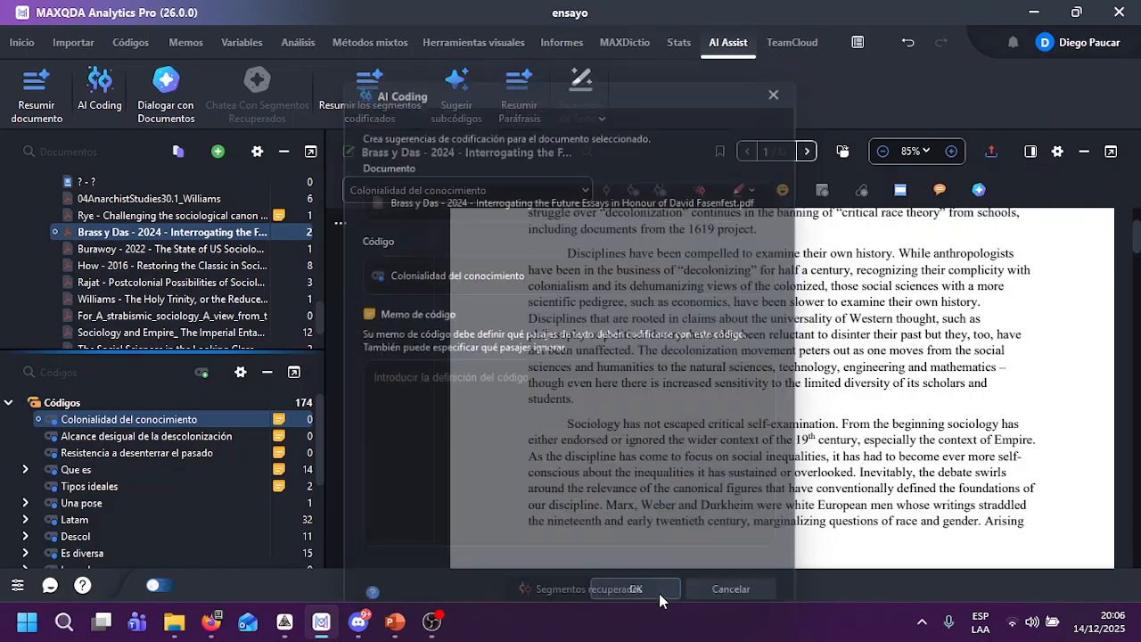
{"action": "left_click", "coordinate": [639, 593]}
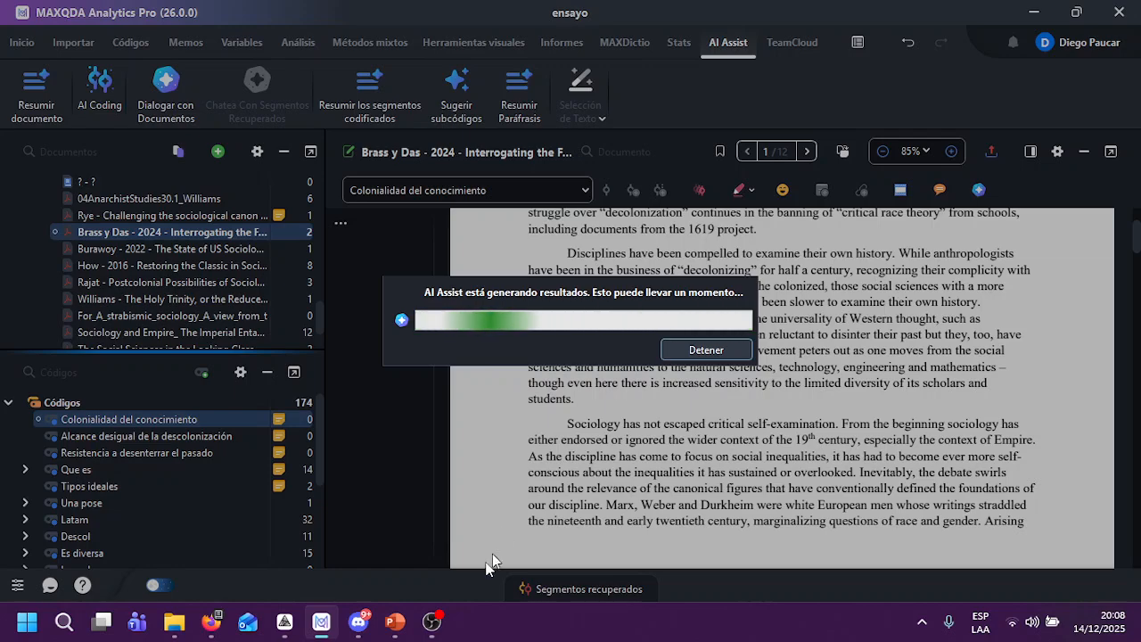
Step: Switch to Discord to look through the PRINCIPAL voice channel's participants, and return to MAXQDA
{"action": "left_click", "coordinate": [358, 621]}
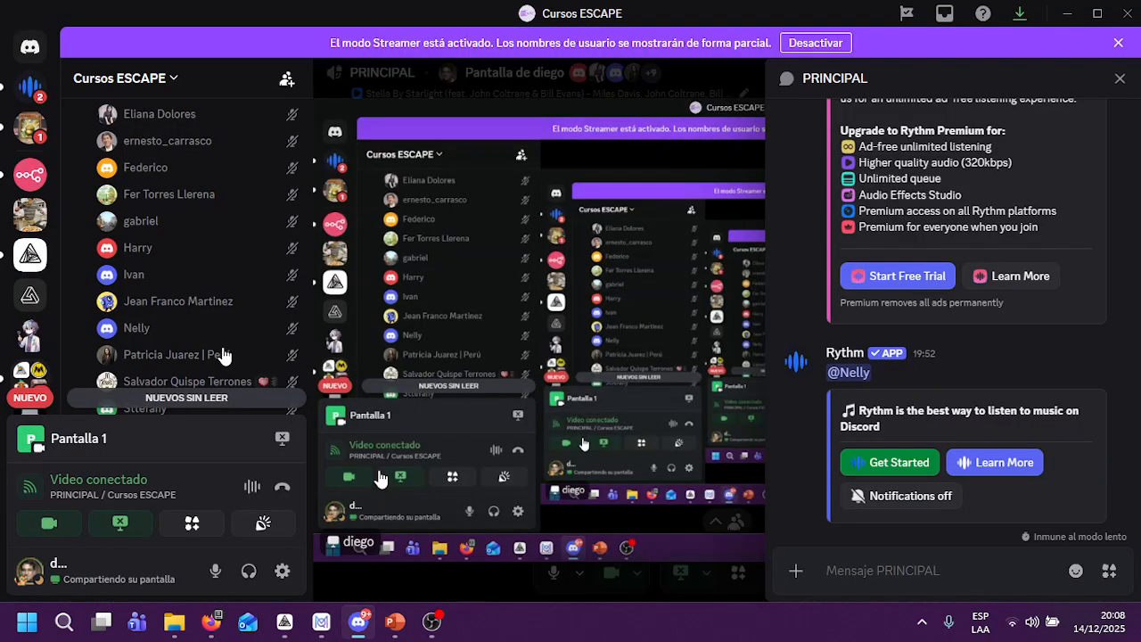
{"action": "scroll", "coordinate": [218, 348], "scroll_direction": "down", "scroll_amount": 2}
{"action": "scroll", "coordinate": [214, 338], "scroll_direction": "up", "scroll_amount": 4}
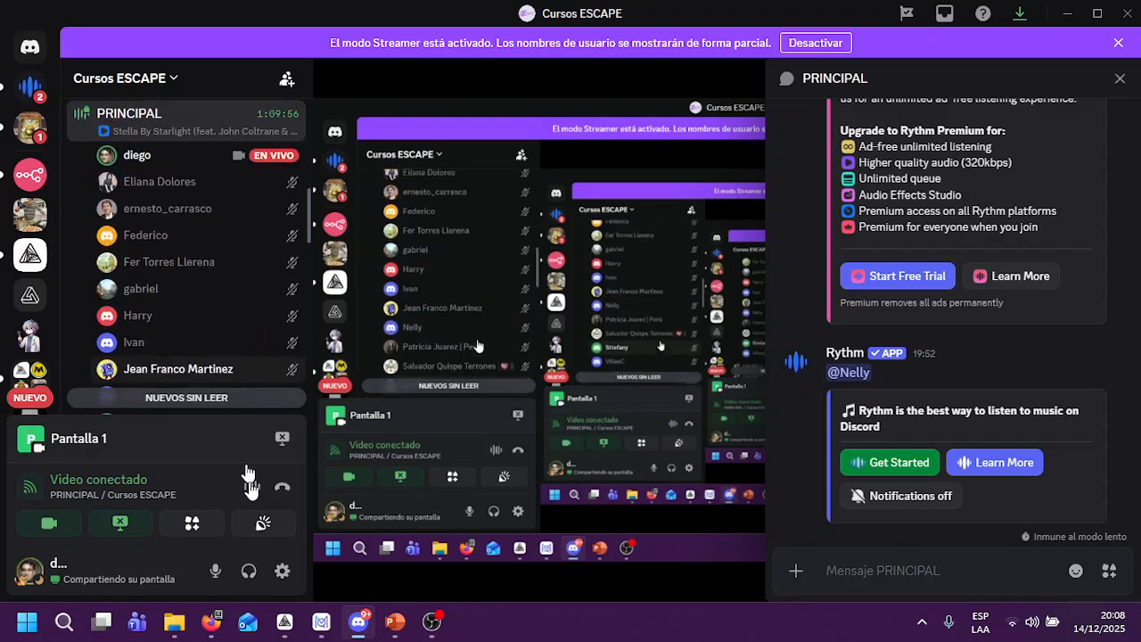
{"action": "scroll", "coordinate": [178, 339], "scroll_direction": "down", "scroll_amount": 3}
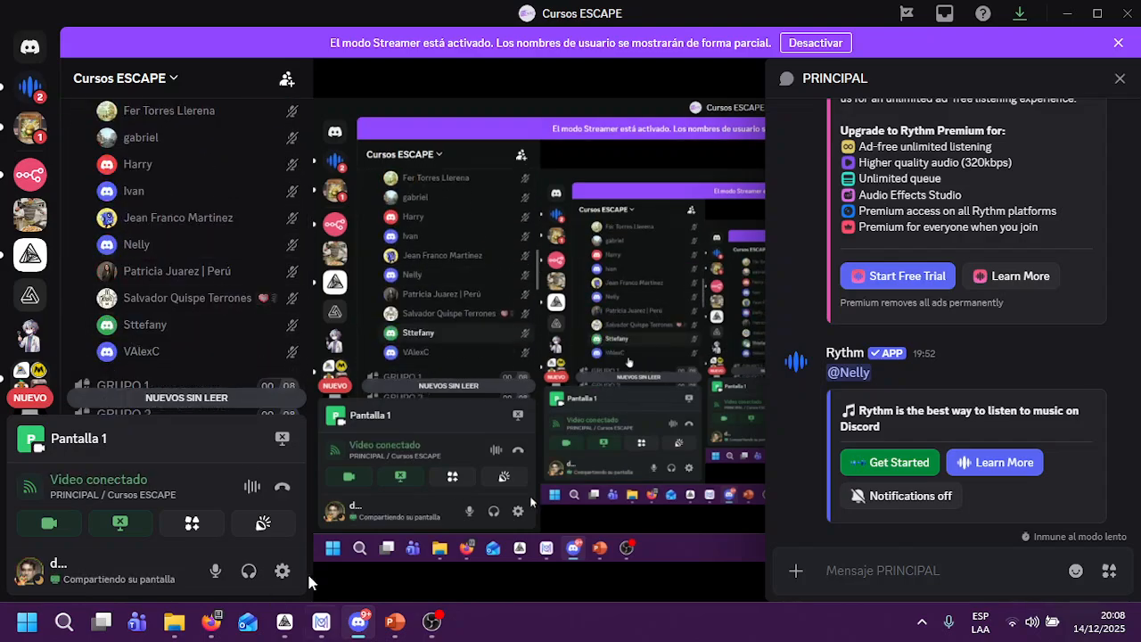
{"action": "left_click", "coordinate": [350, 624]}
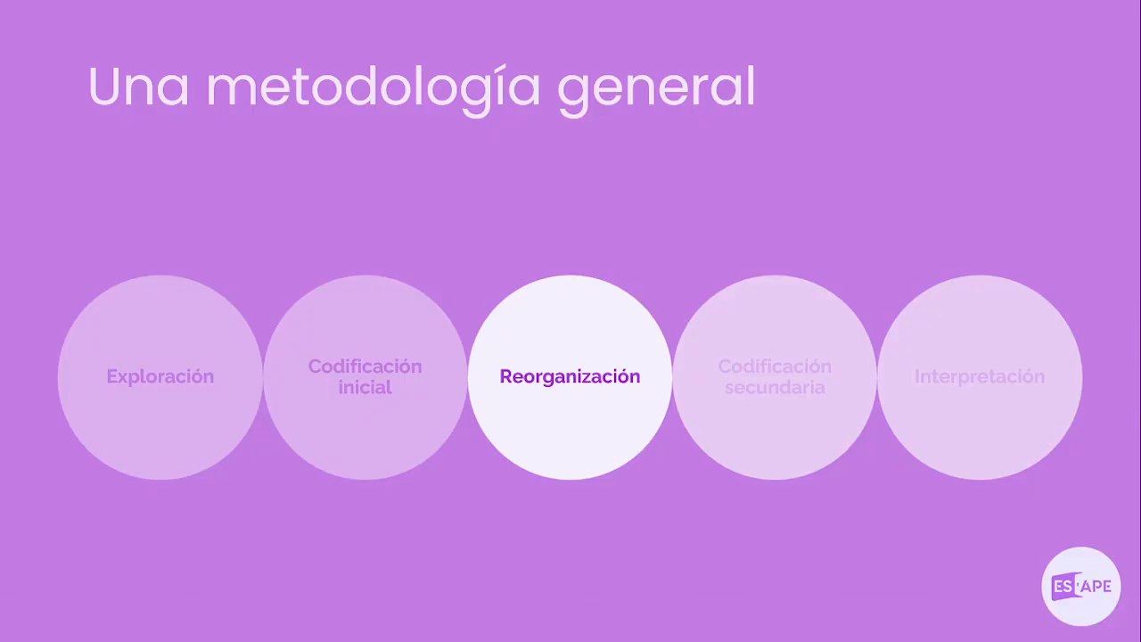
{"action": "key", "text": "alt+Tab"}
{"action": "key", "text": "Tab"}
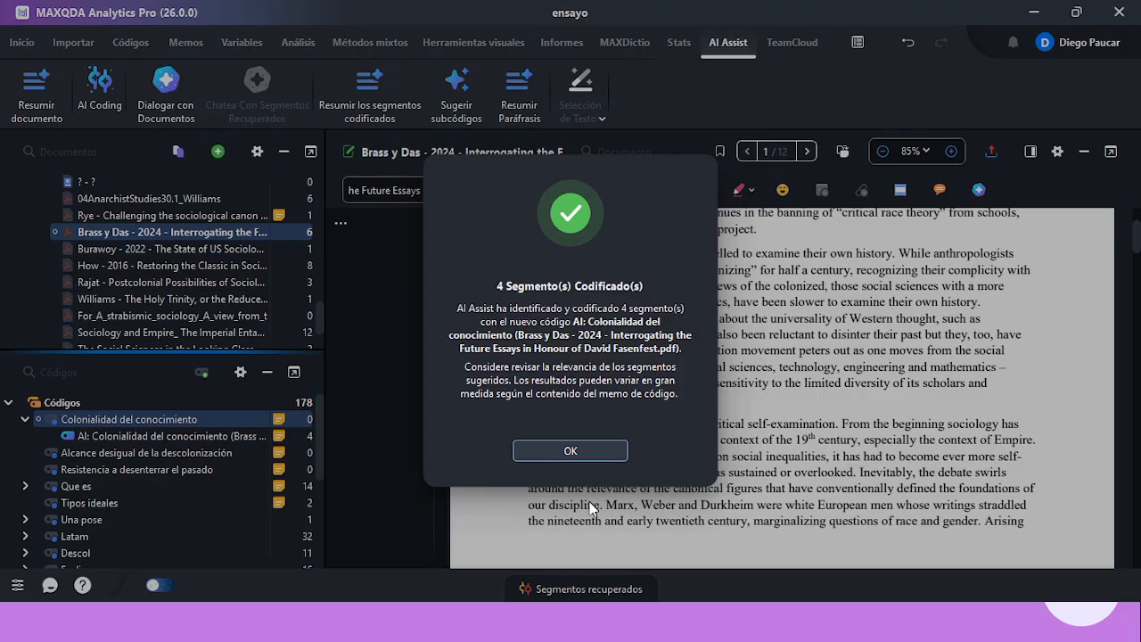
Step: Close the AI Coding report and examine the AI-coded segments and their comments around page 10 of the PDF
{"action": "left_click", "coordinate": [570, 450]}
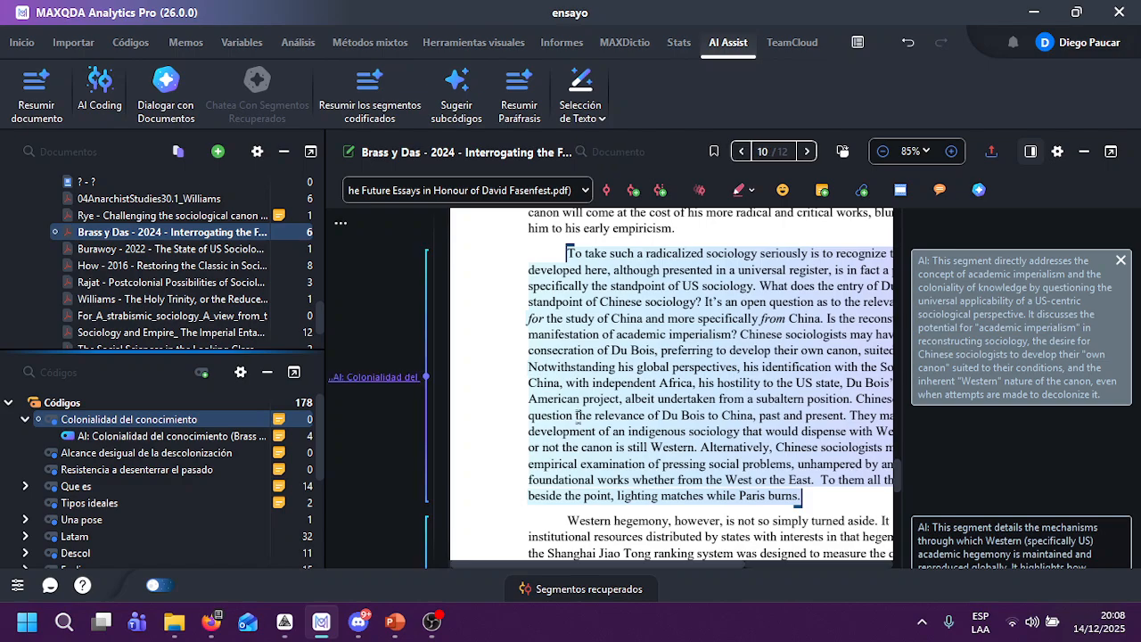
{"action": "scroll", "coordinate": [781, 335], "scroll_direction": "down", "scroll_amount": 4}
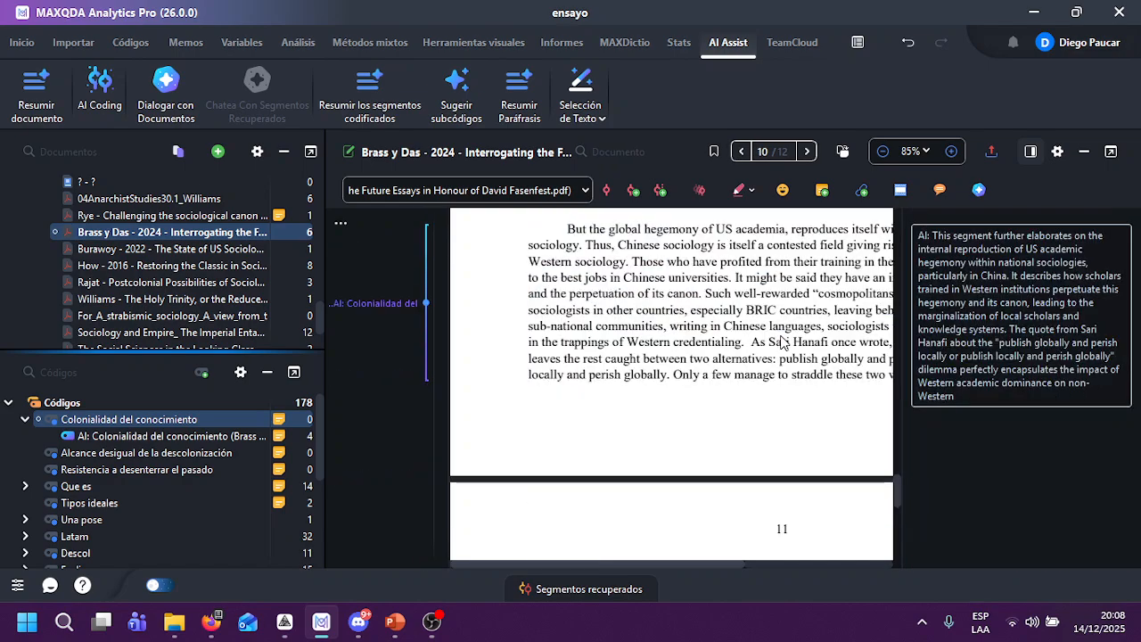
{"action": "scroll", "coordinate": [784, 342], "scroll_direction": "up", "scroll_amount": 4}
{"action": "scroll", "coordinate": [713, 374], "scroll_direction": "up", "scroll_amount": 6}
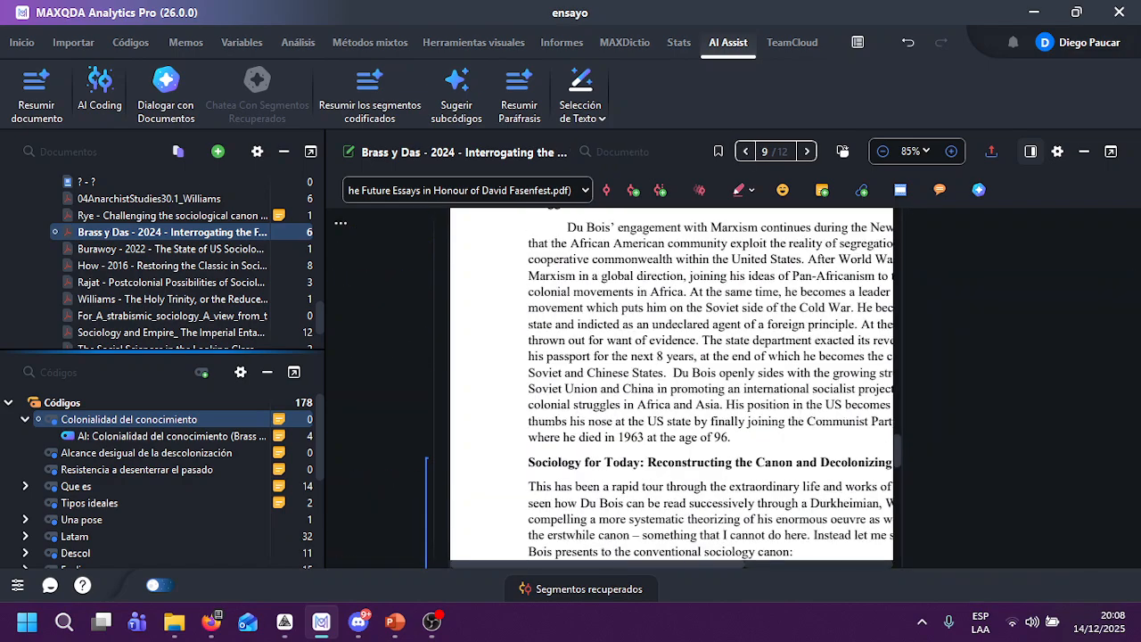
{"action": "scroll", "coordinate": [713, 374], "scroll_direction": "down", "scroll_amount": 9}
{"action": "scroll", "coordinate": [713, 374], "scroll_direction": "up", "scroll_amount": 3}
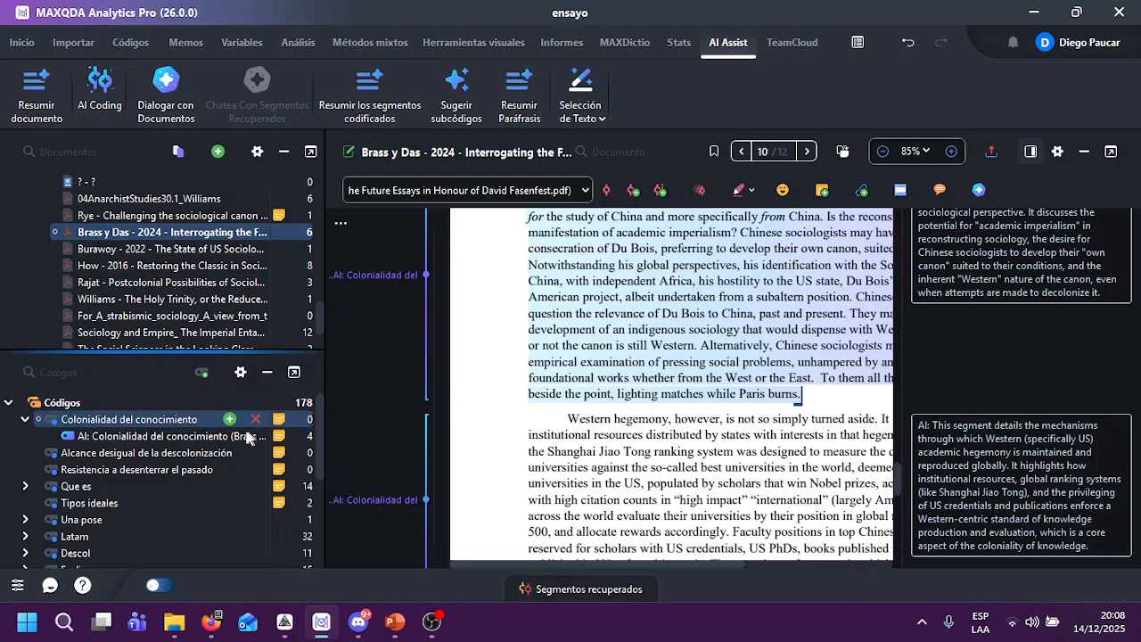
{"action": "scroll", "coordinate": [481, 385], "scroll_direction": "up", "scroll_amount": 6}
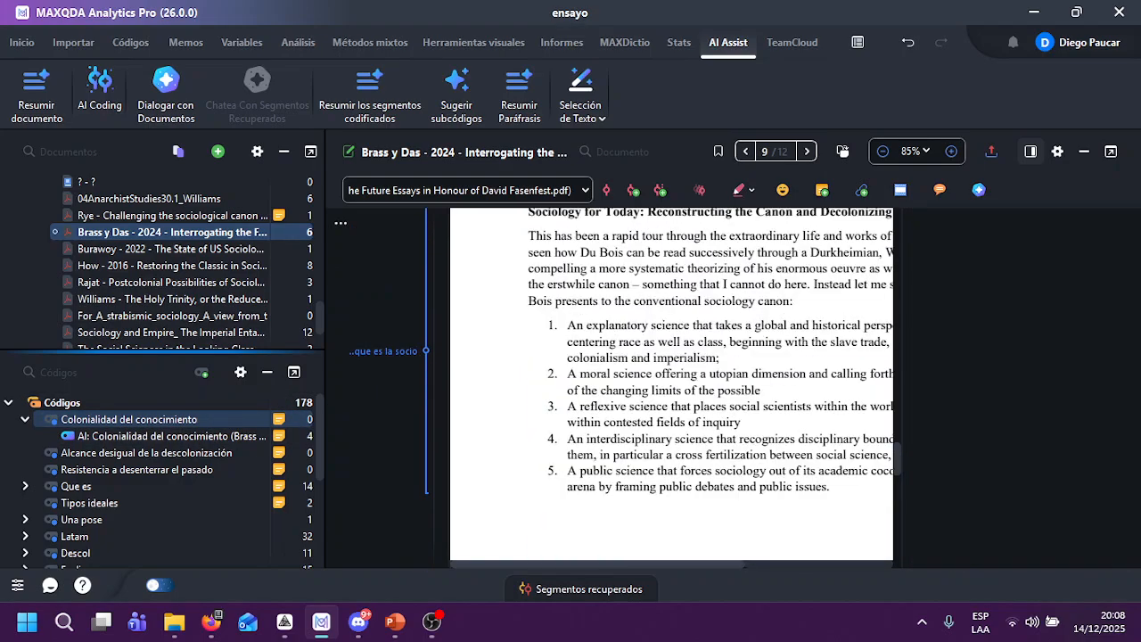
{"action": "scroll", "coordinate": [481, 385], "scroll_direction": "down", "scroll_amount": 5}
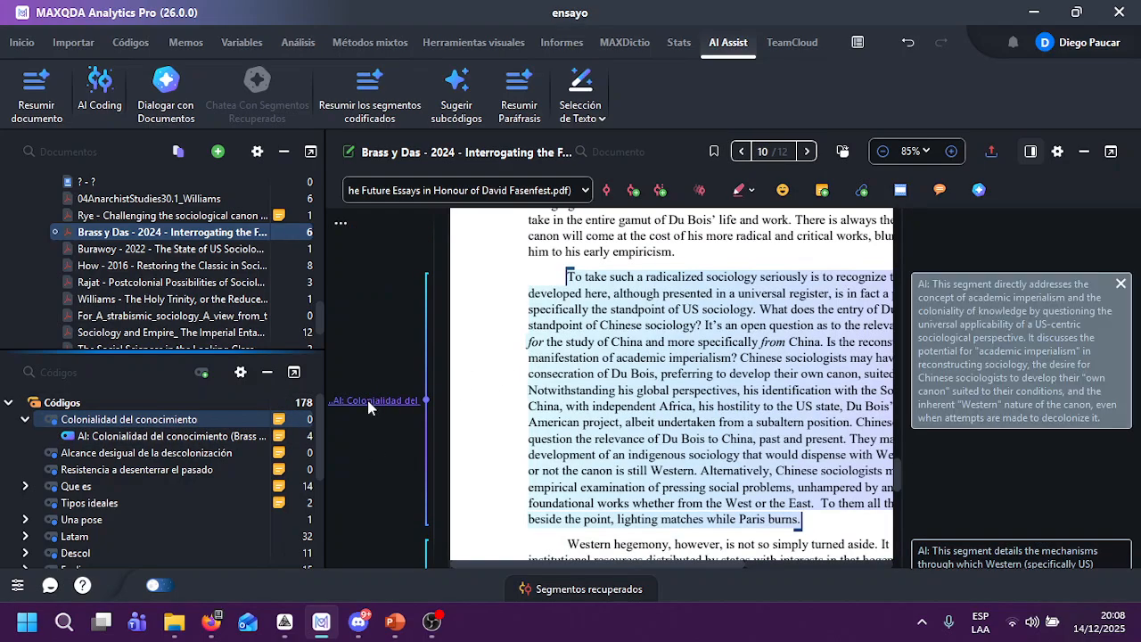
{"action": "left_click", "coordinate": [1069, 375]}
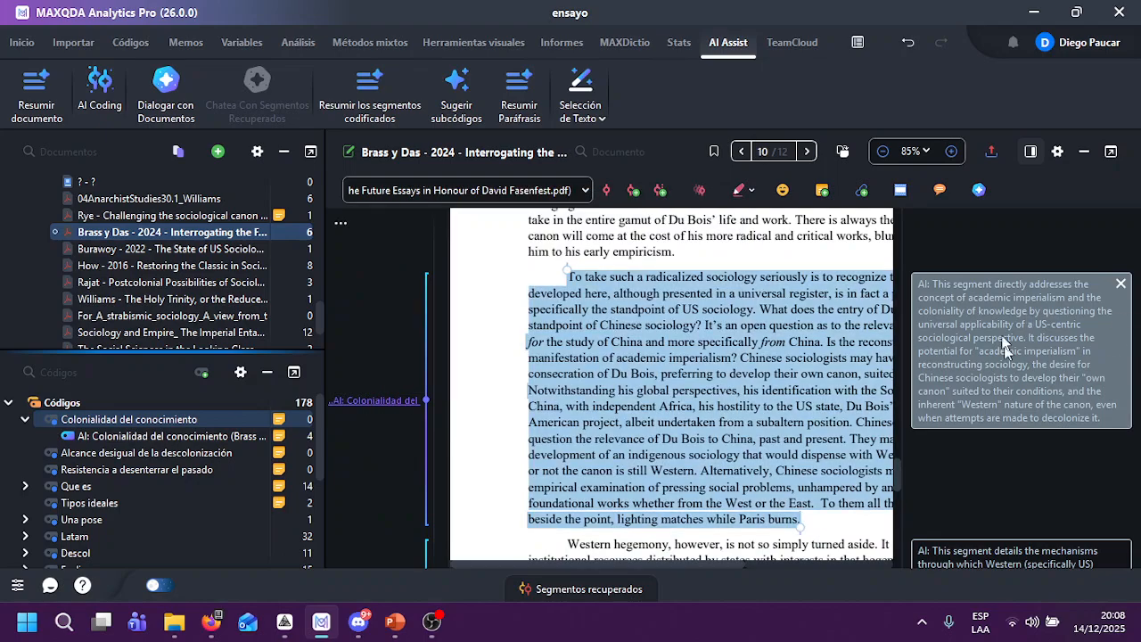
{"action": "scroll", "coordinate": [989, 334], "scroll_direction": "down", "scroll_amount": 2}
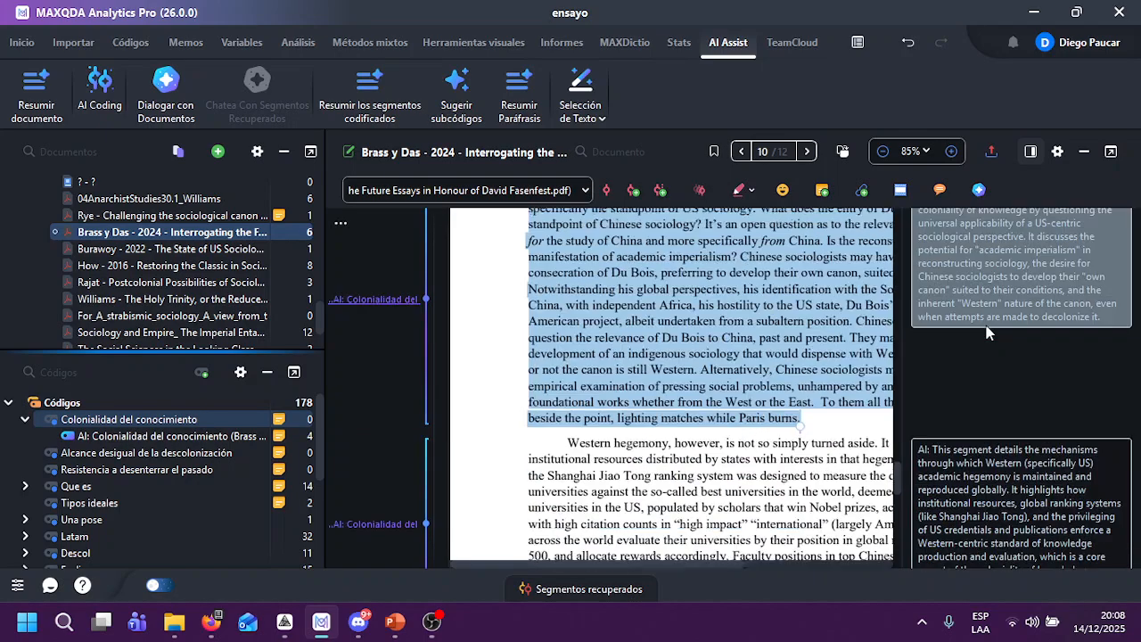
{"action": "scroll", "coordinate": [987, 333], "scroll_direction": "up", "scroll_amount": 2}
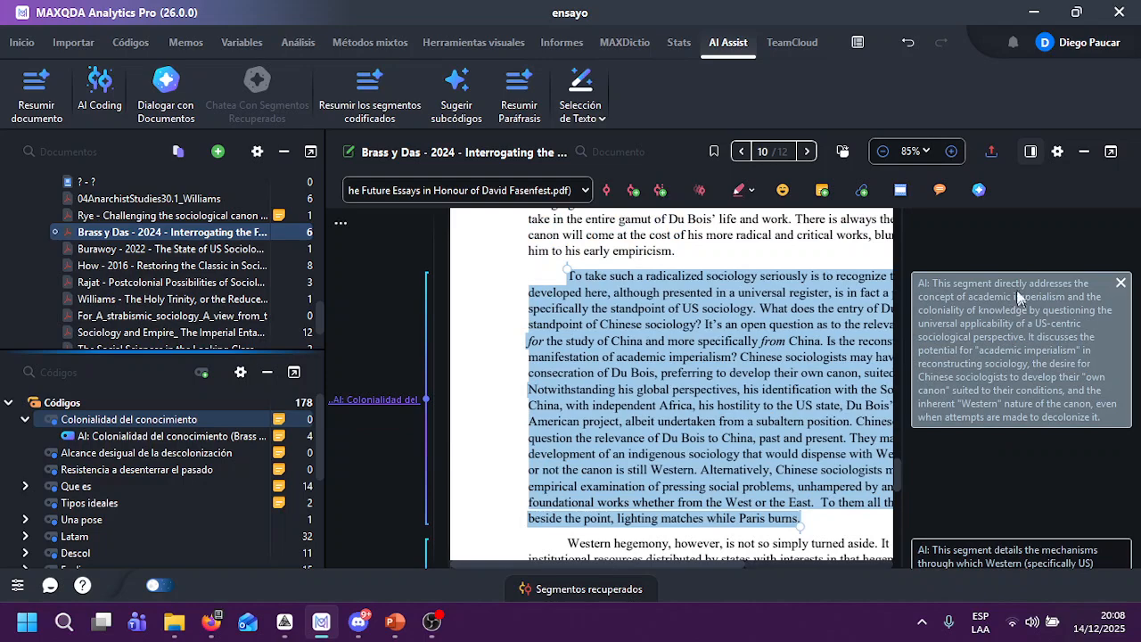
Step: Replace the comment on the "To take such a radicalized sociology" segment with a short Spanish AI Assist summary in sentences, and save it
{"action": "double_click", "coordinate": [987, 328]}
{"action": "key", "text": "ctrl+a"}
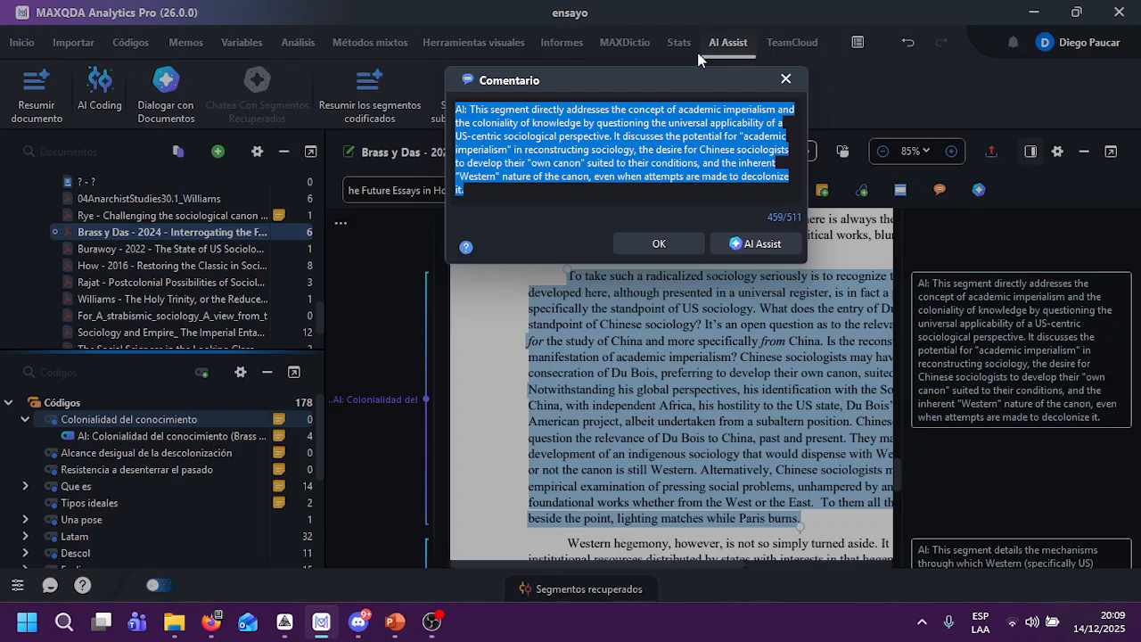
{"action": "left_click", "coordinate": [632, 153]}
{"action": "key", "text": "ctrl+a"}
{"action": "left_click", "coordinate": [755, 245]}
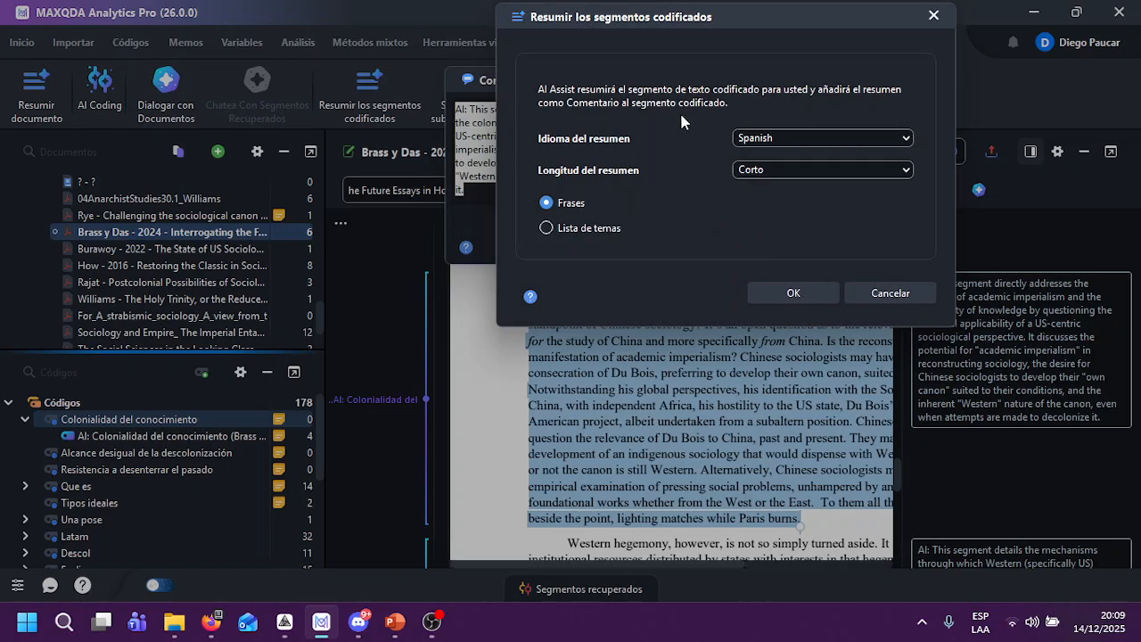
{"action": "left_click", "coordinate": [779, 289]}
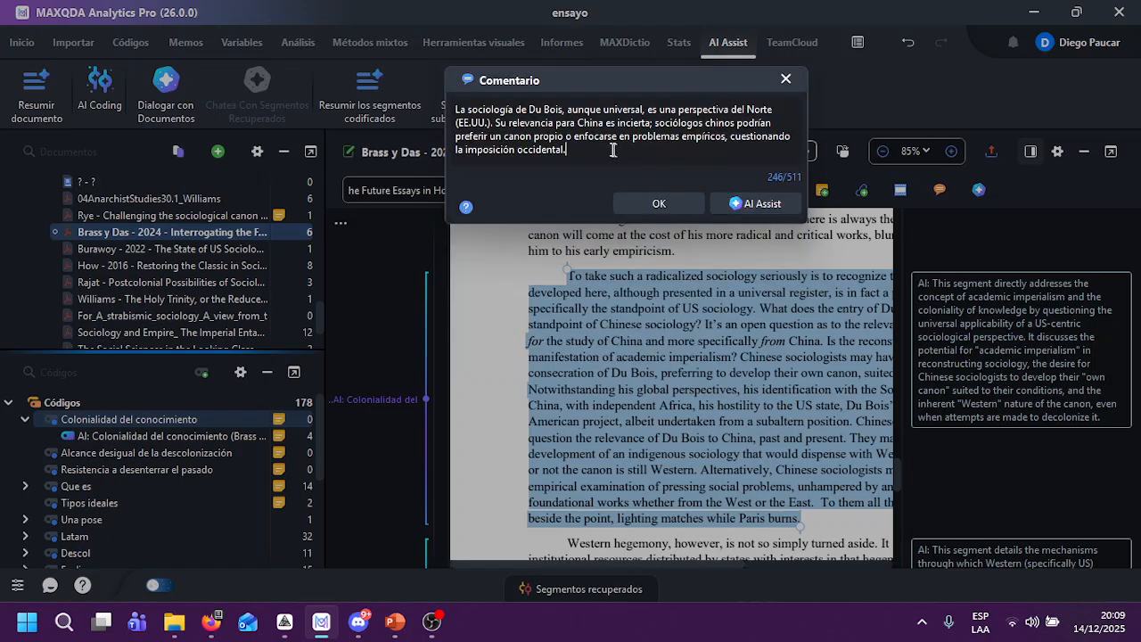
{"action": "left_click_drag", "start_coordinate": [614, 153], "coordinate": [448, 108]}
{"action": "left_click", "coordinate": [656, 202]}
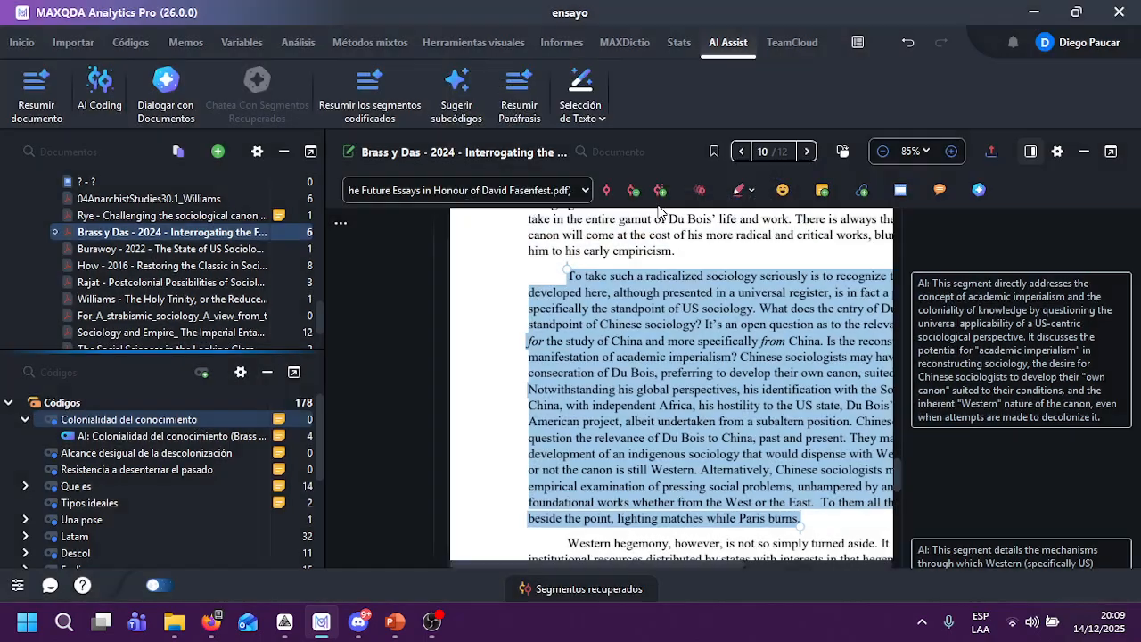
Step: Examine the remaining AI-coded Colonialidad del conocimiento segments and their comments on pages 10 and 11 of the PDF
{"action": "scroll", "coordinate": [550, 411], "scroll_direction": "down", "scroll_amount": 2}
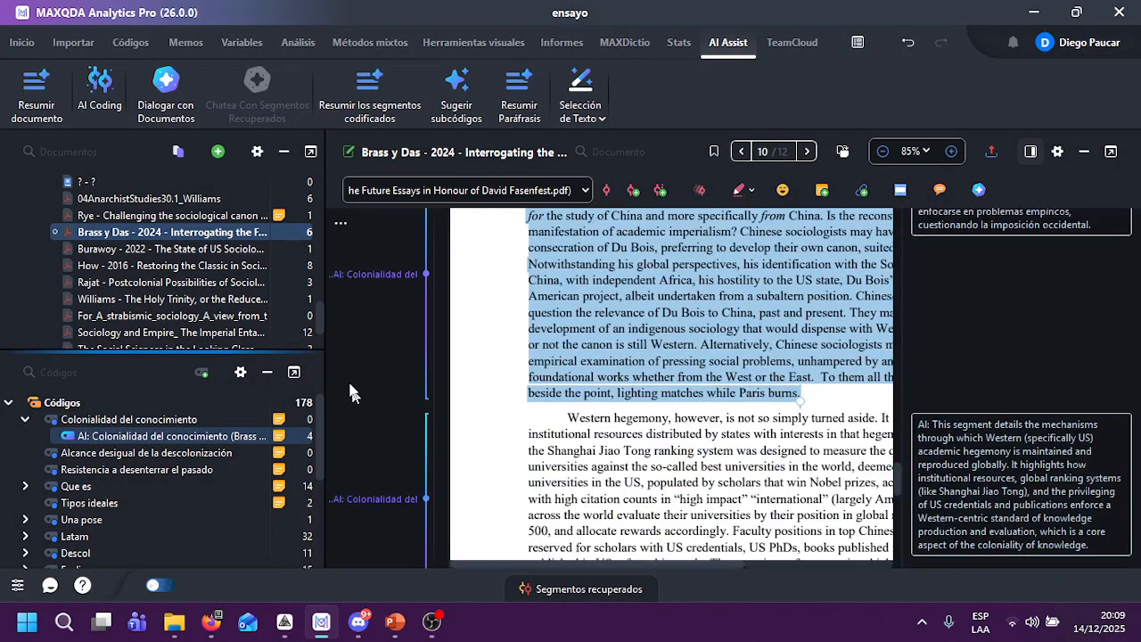
{"action": "scroll", "coordinate": [427, 283], "scroll_direction": "down", "scroll_amount": 2}
{"action": "scroll", "coordinate": [399, 311], "scroll_direction": "down", "scroll_amount": 2}
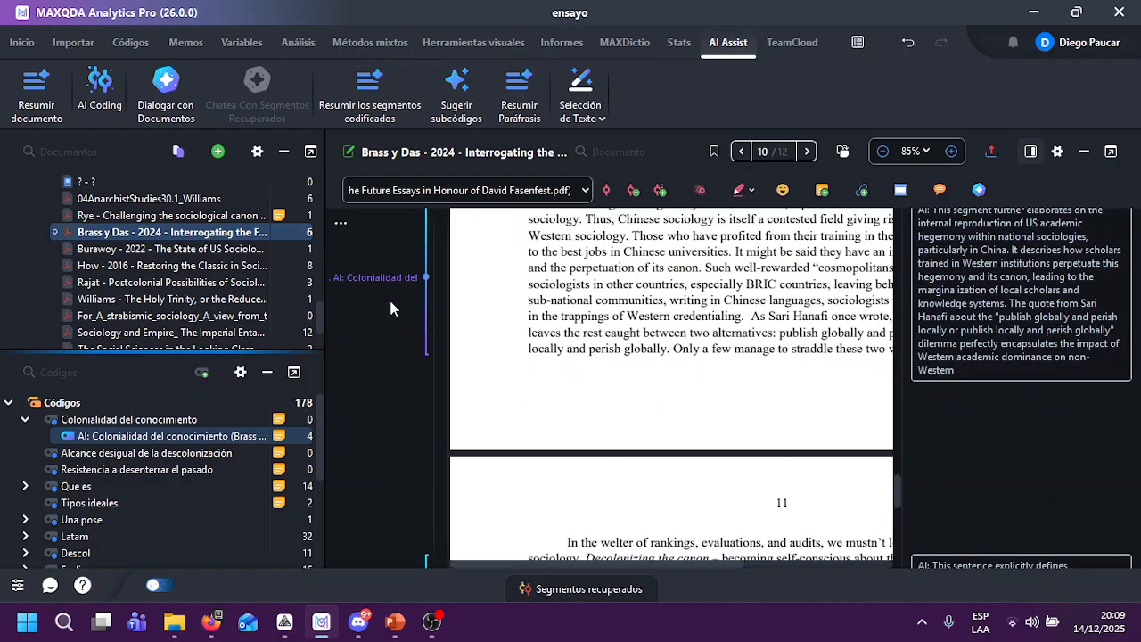
{"action": "scroll", "coordinate": [389, 297], "scroll_direction": "down", "scroll_amount": 4}
{"action": "scroll", "coordinate": [412, 277], "scroll_direction": "up", "scroll_amount": 2}
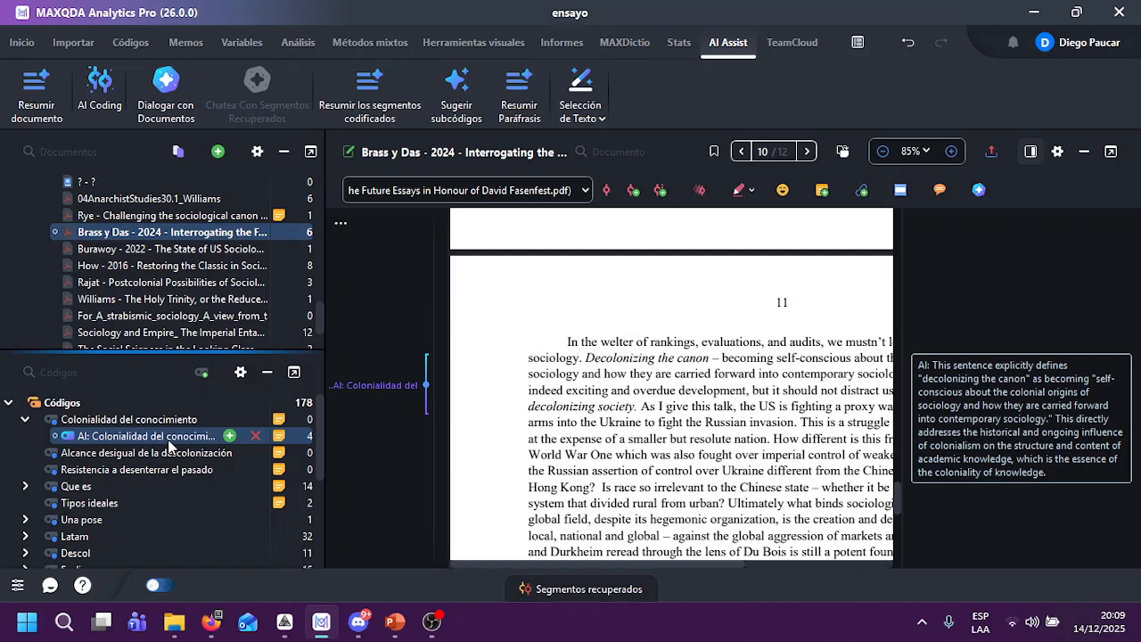
{"action": "mouse_move", "coordinate": [167, 443]}
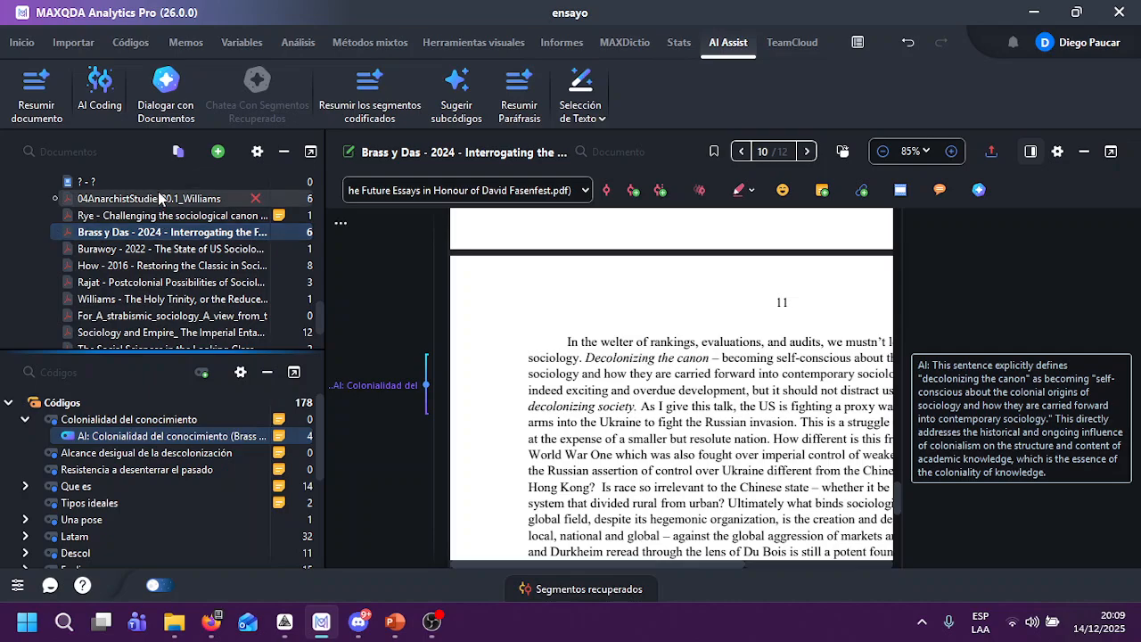
Step: Look through the project's document folders, including canon, Critica, que es and Intentos, for texts to work with
{"action": "scroll", "coordinate": [222, 256], "scroll_direction": "down", "scroll_amount": 5}
{"action": "scroll", "coordinate": [222, 256], "scroll_direction": "down", "scroll_amount": 3}
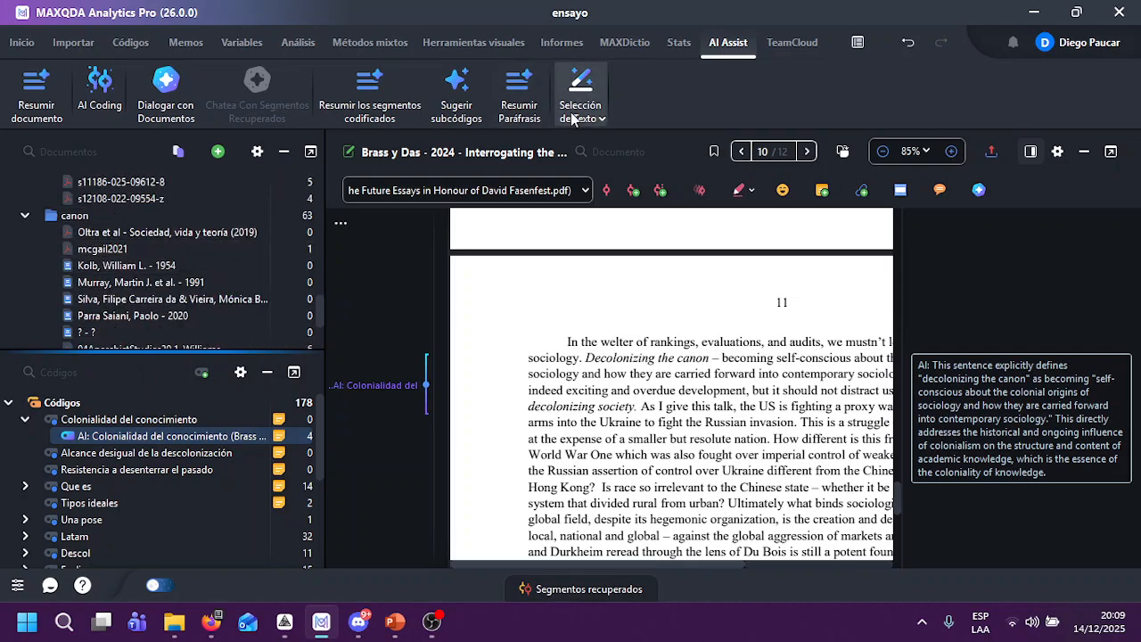
{"action": "left_click", "coordinate": [218, 151]}
{"action": "scroll", "coordinate": [160, 253], "scroll_direction": "up", "scroll_amount": 4}
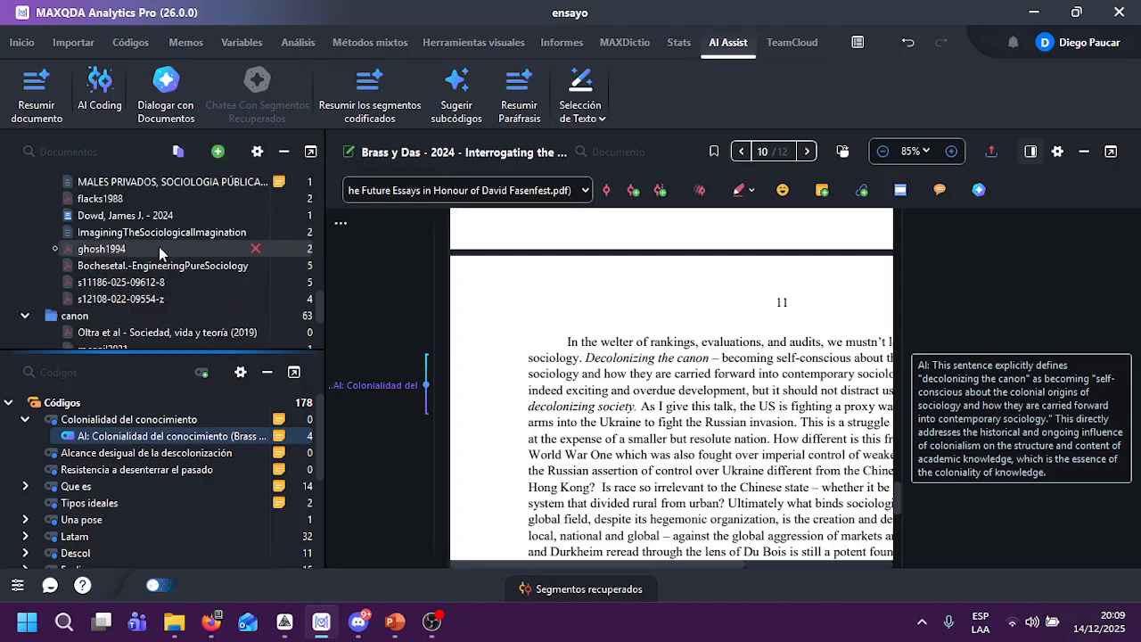
{"action": "scroll", "coordinate": [161, 253], "scroll_direction": "up", "scroll_amount": 4}
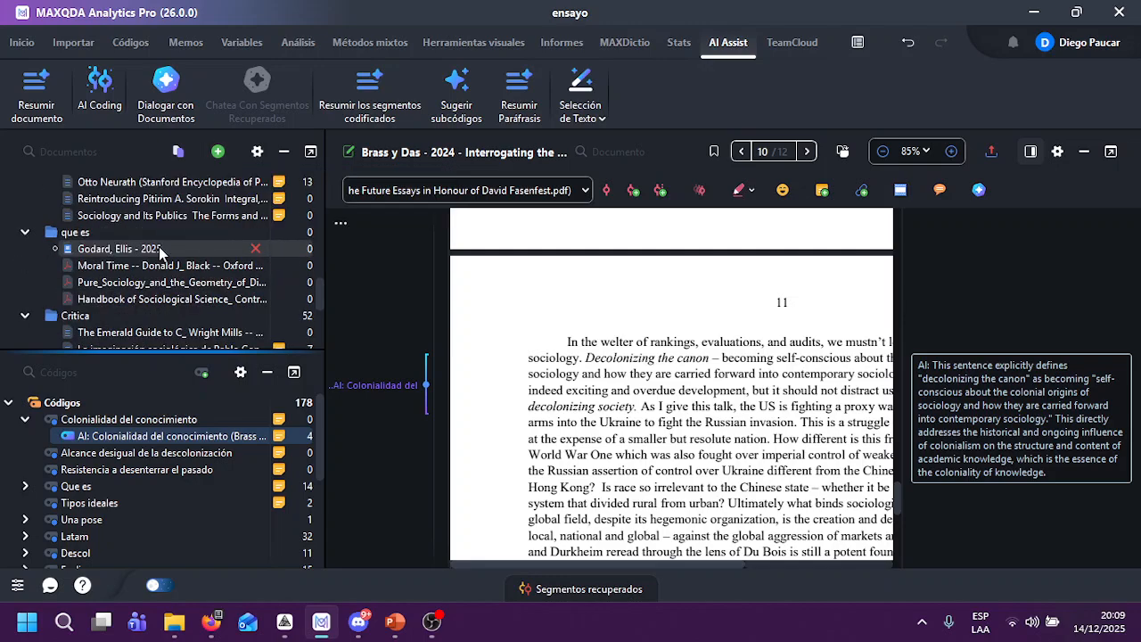
{"action": "scroll", "coordinate": [159, 250], "scroll_direction": "up", "scroll_amount": 3}
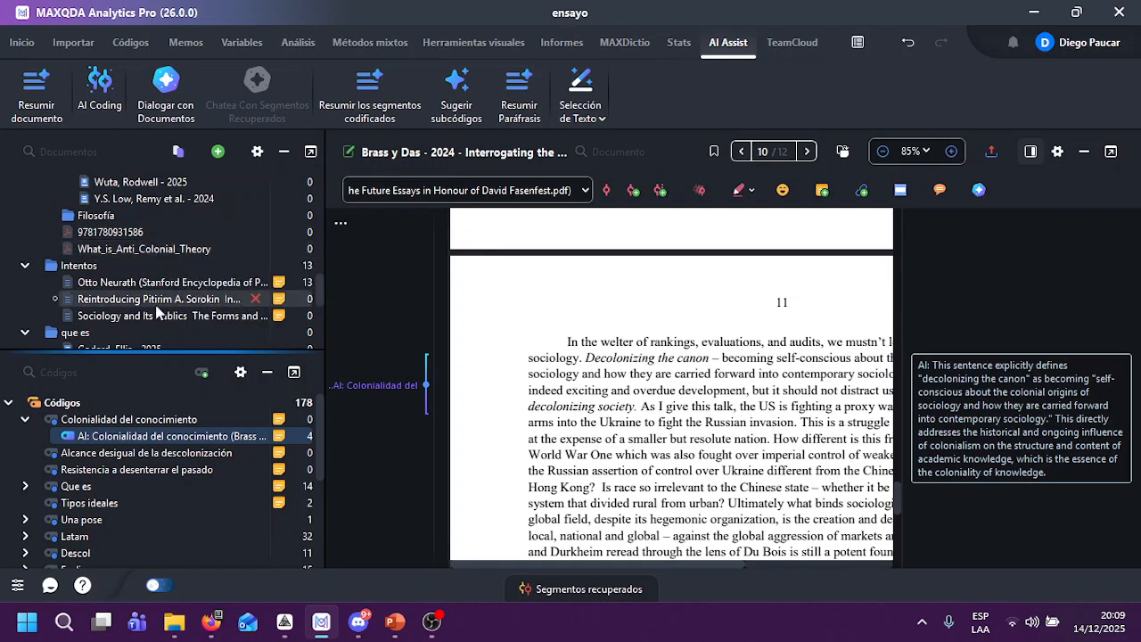
{"action": "scroll", "coordinate": [170, 239], "scroll_direction": "up", "scroll_amount": 4}
{"action": "scroll", "coordinate": [170, 240], "scroll_direction": "up", "scroll_amount": 4}
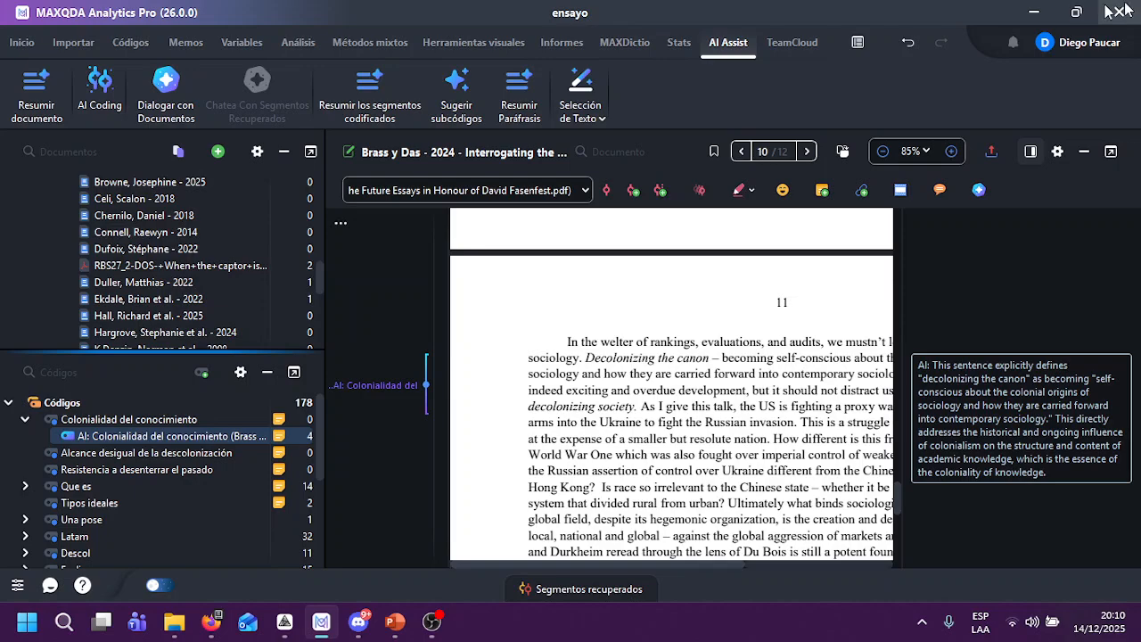
{"action": "scroll", "coordinate": [276, 526], "scroll_direction": "down", "scroll_amount": 3}
{"action": "scroll", "coordinate": [230, 323], "scroll_direction": "down", "scroll_amount": 1}
{"action": "scroll", "coordinate": [230, 323], "scroll_direction": "down", "scroll_amount": 8}
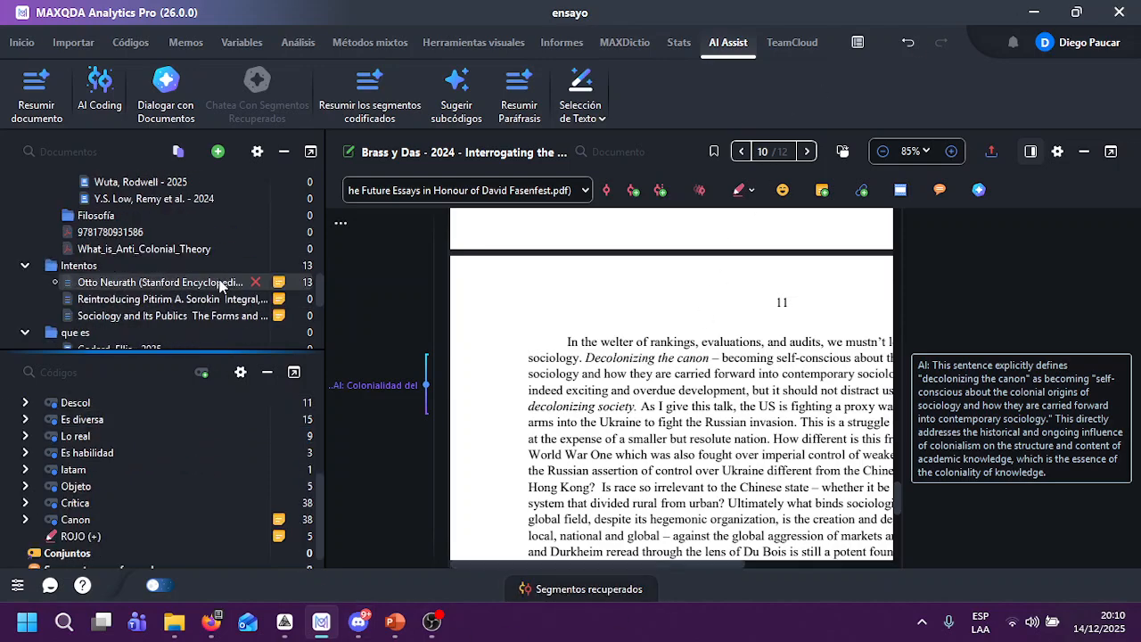
{"action": "scroll", "coordinate": [213, 303], "scroll_direction": "up", "scroll_amount": 1}
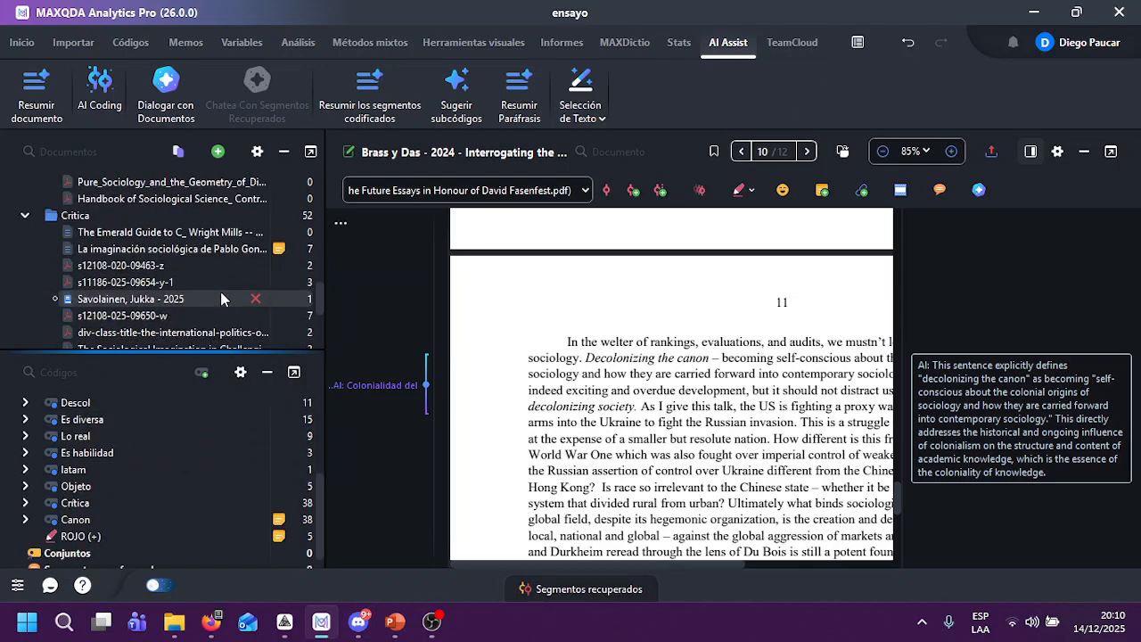
Step: Start an AI Assist chat with documents to bring up the document selection
{"action": "left_click", "coordinate": [169, 105]}
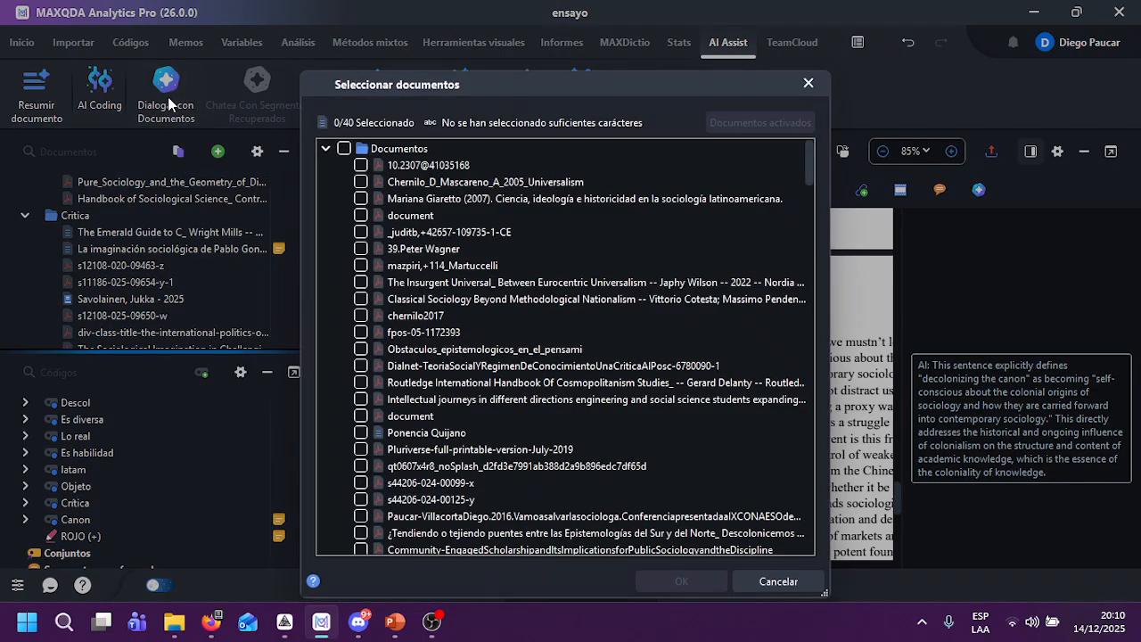
{"action": "left_click", "coordinate": [360, 249]}
{"action": "left_click", "coordinate": [360, 298]}
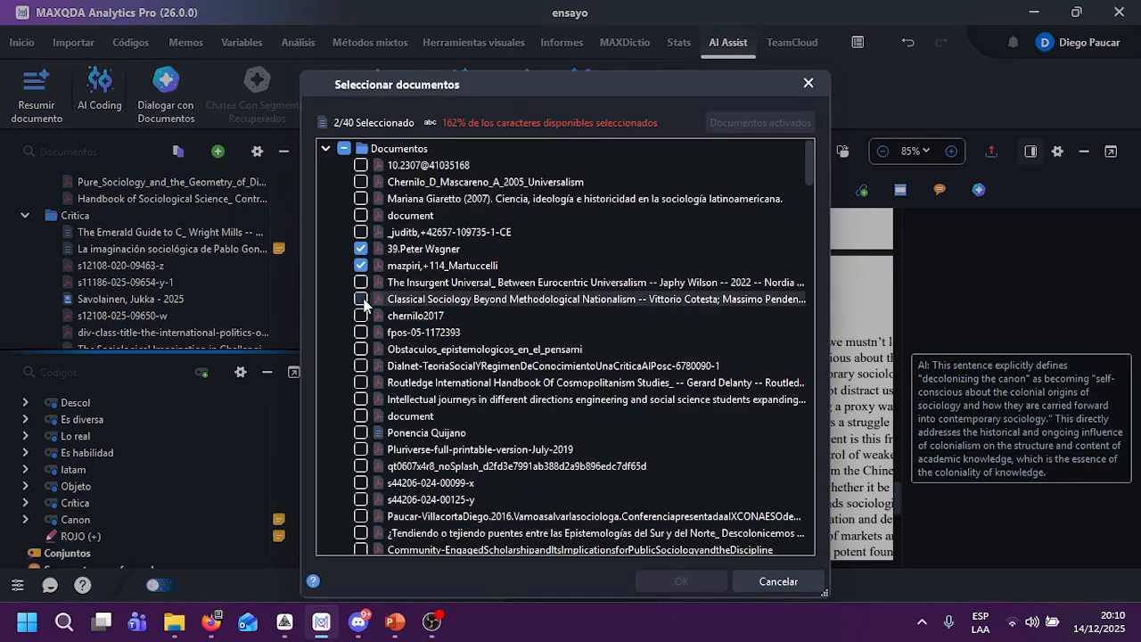
{"action": "left_click", "coordinate": [360, 348]}
{"action": "left_click", "coordinate": [360, 249]}
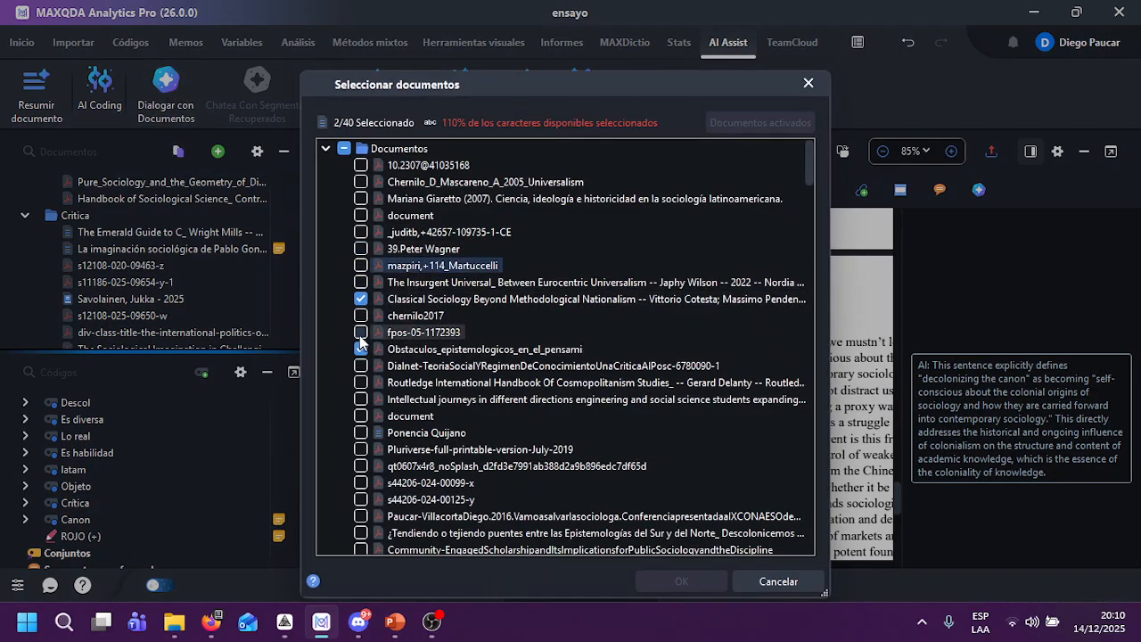
{"action": "left_click", "coordinate": [360, 348]}
{"action": "left_click", "coordinate": [360, 298]}
{"action": "scroll", "coordinate": [358, 307], "scroll_direction": "down", "scroll_amount": 10}
{"action": "scroll", "coordinate": [356, 298], "scroll_direction": "up", "scroll_amount": 1}
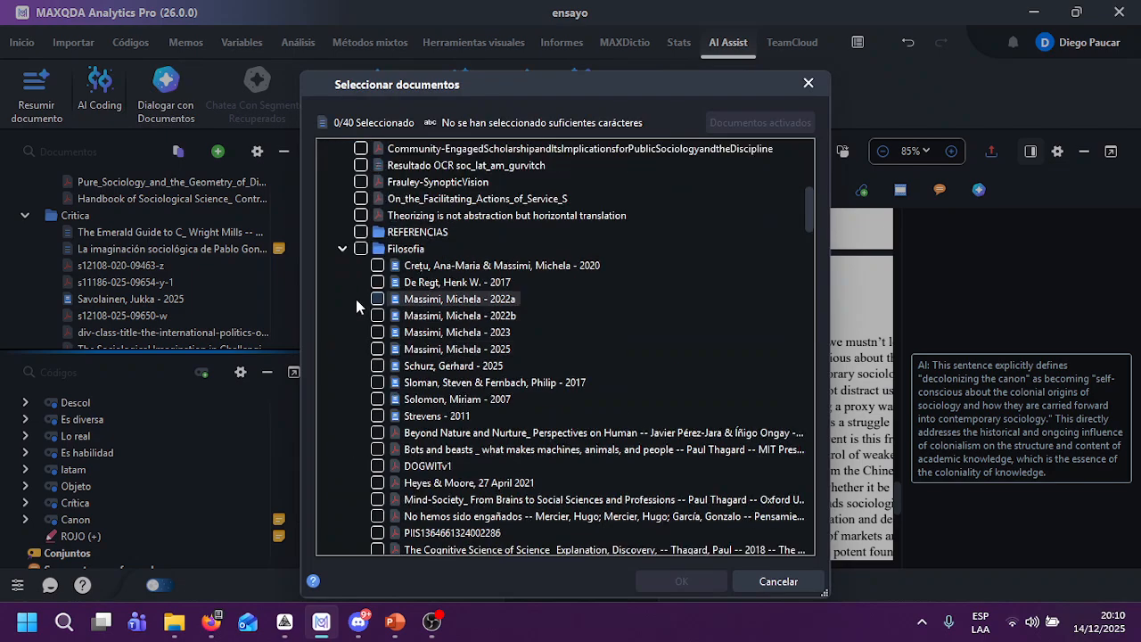
{"action": "scroll", "coordinate": [357, 298], "scroll_direction": "down", "scroll_amount": 2}
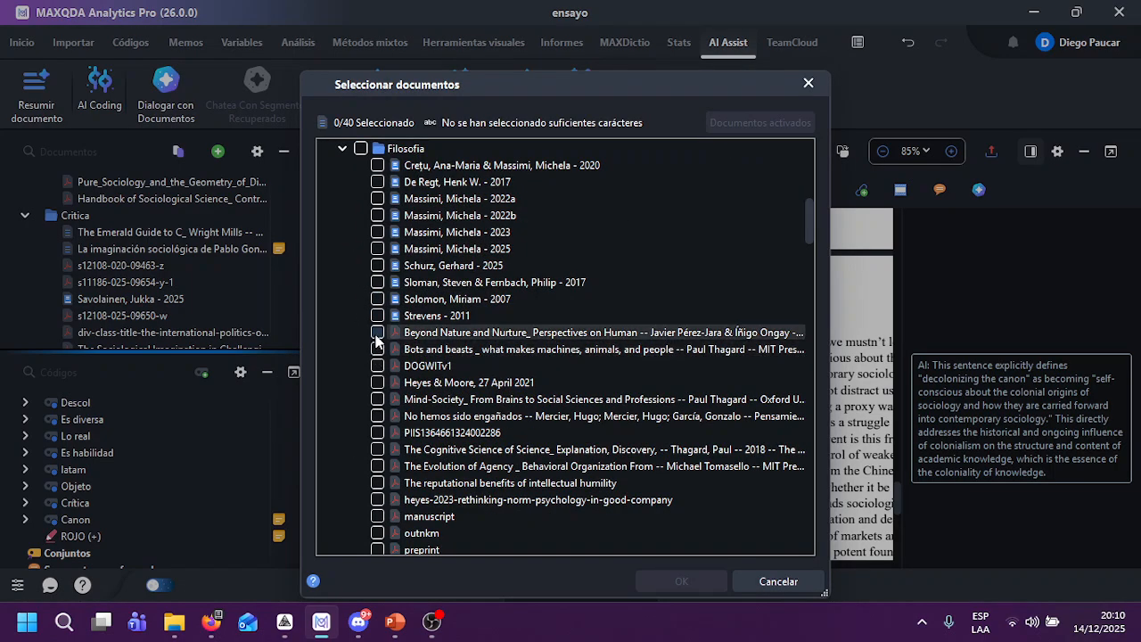
{"action": "scroll", "coordinate": [377, 359], "scroll_direction": "down", "scroll_amount": 10}
{"action": "scroll", "coordinate": [378, 356], "scroll_direction": "up", "scroll_amount": 5}
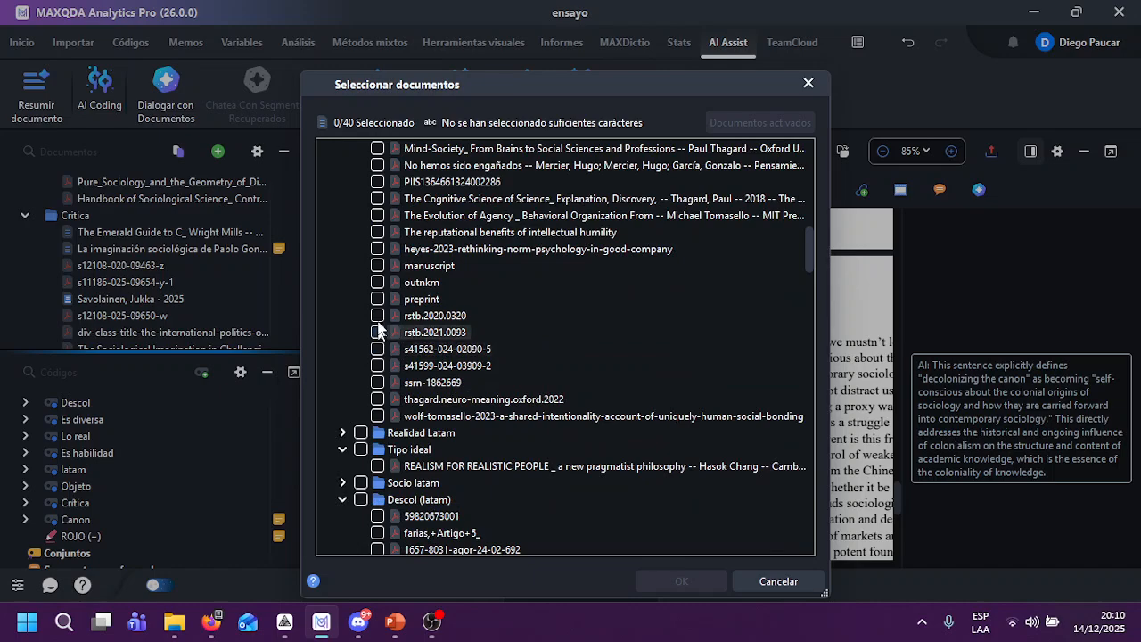
{"action": "left_click", "coordinate": [378, 315]}
{"action": "left_click", "coordinate": [378, 332]}
{"action": "left_click", "coordinate": [377, 332]}
{"action": "left_click", "coordinate": [378, 348]}
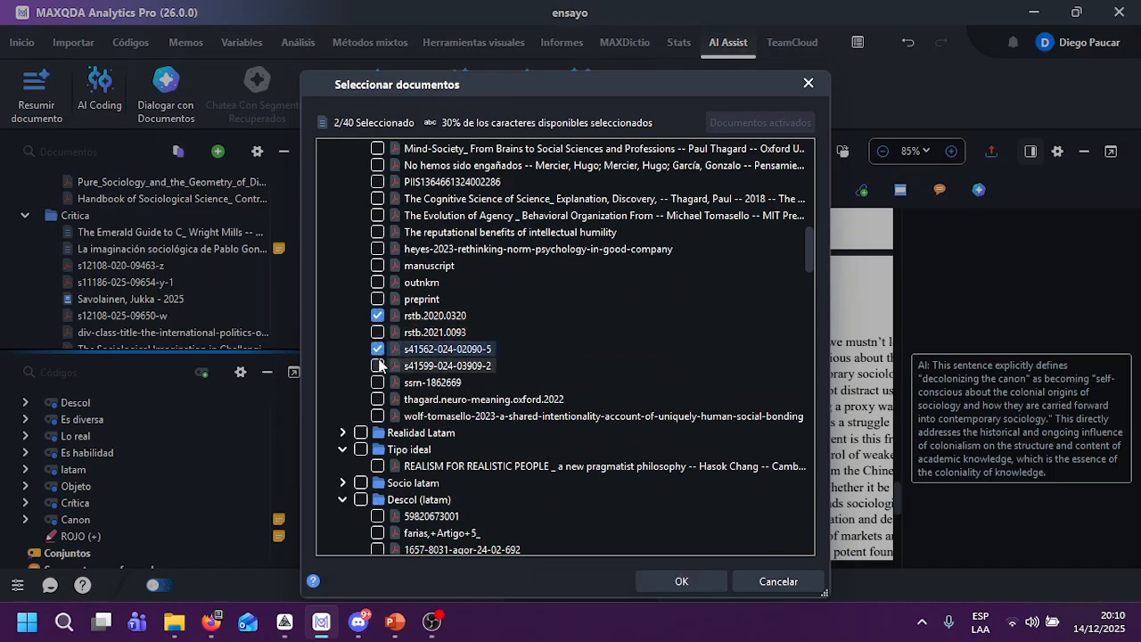
{"action": "left_click", "coordinate": [378, 365]}
{"action": "left_click", "coordinate": [378, 333]}
{"action": "left_click", "coordinate": [378, 365]}
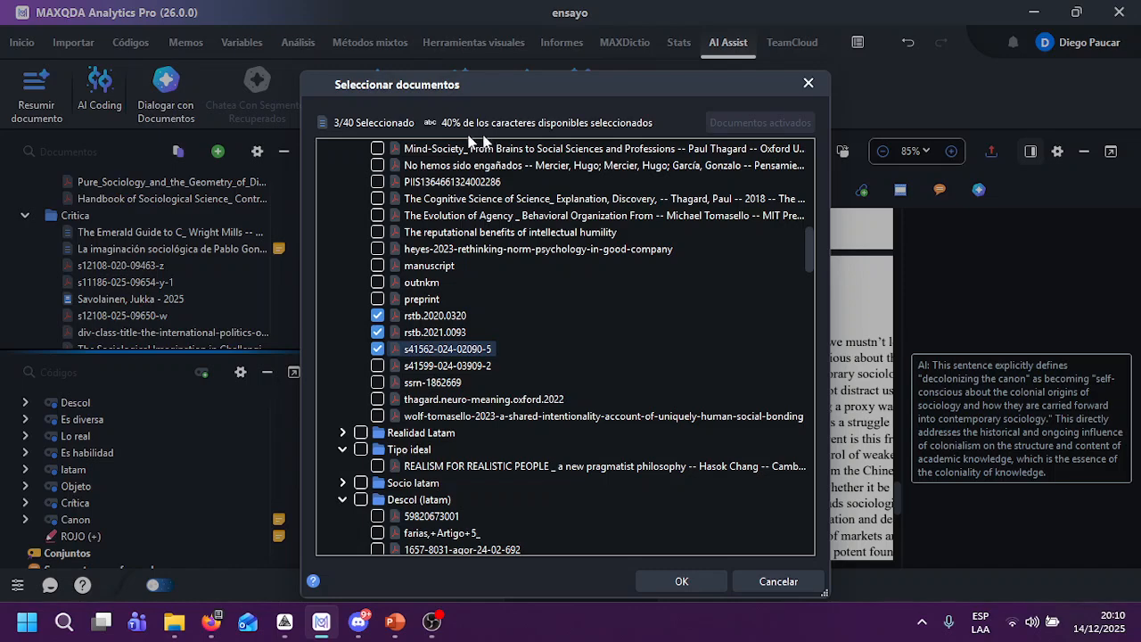
Step: Add preprint, outnkm, manuscript, heyes-2023-rethinking-norm-psychology-in-good-company and The reputational benefits of intellectual humility to the selection, and open the chat with these documents
{"action": "left_click", "coordinate": [378, 298]}
{"action": "left_click", "coordinate": [378, 282]}
{"action": "left_click", "coordinate": [378, 265]}
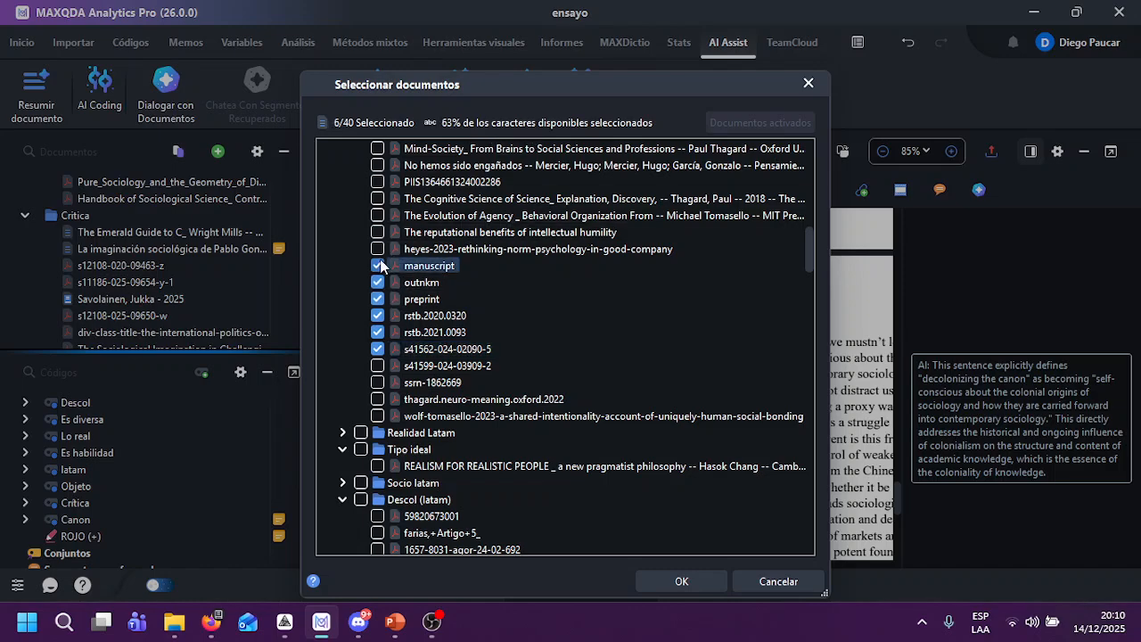
{"action": "left_click", "coordinate": [378, 248]}
{"action": "left_click", "coordinate": [378, 231]}
{"action": "left_click", "coordinate": [378, 215]}
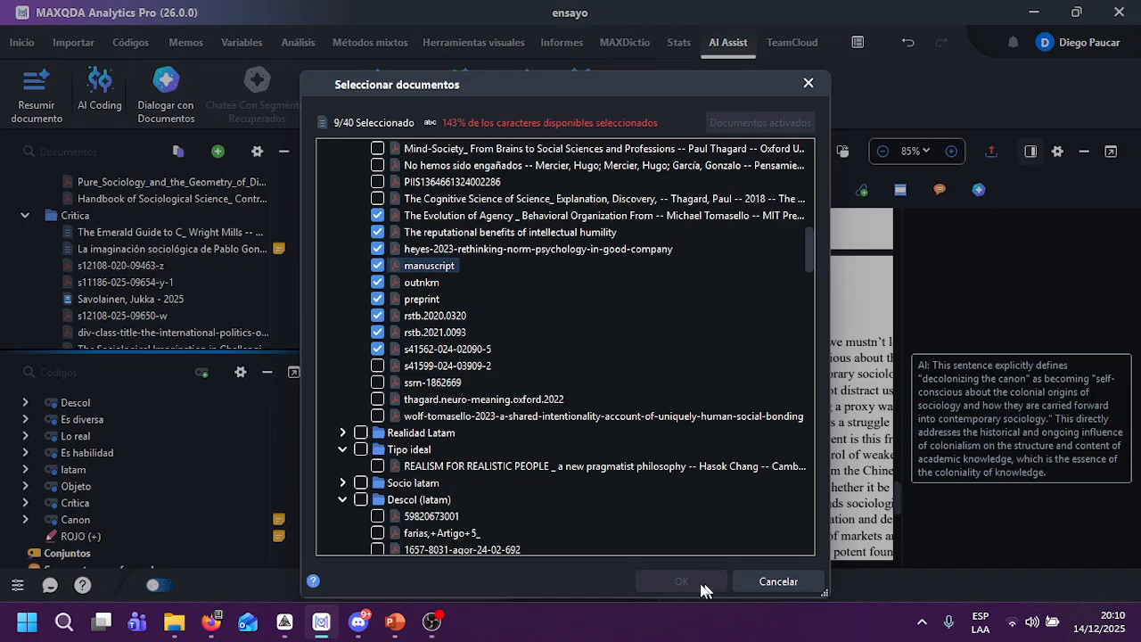
{"action": "left_click", "coordinate": [378, 214]}
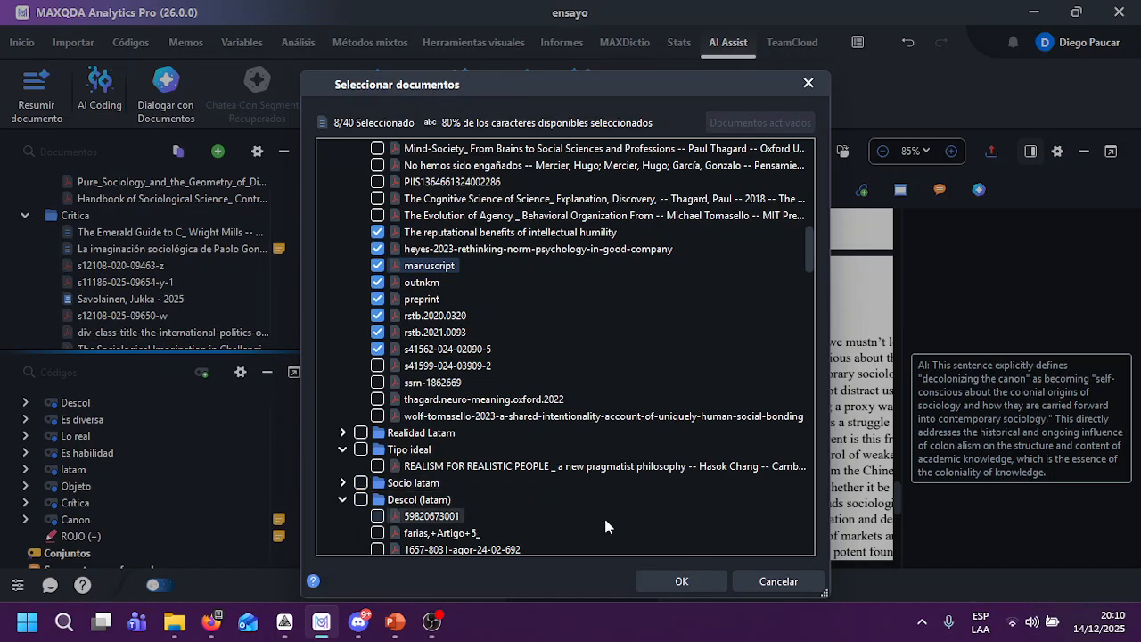
{"action": "left_click", "coordinate": [665, 586]}
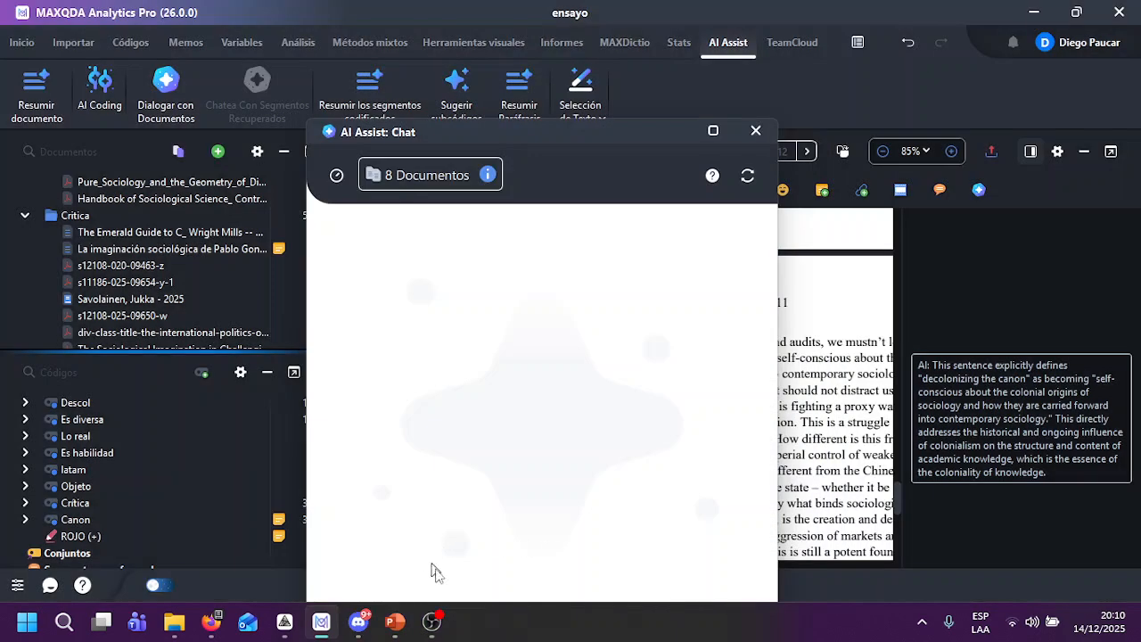
{"action": "left_click_drag", "start_coordinate": [493, 118], "coordinate": [624, 29]}
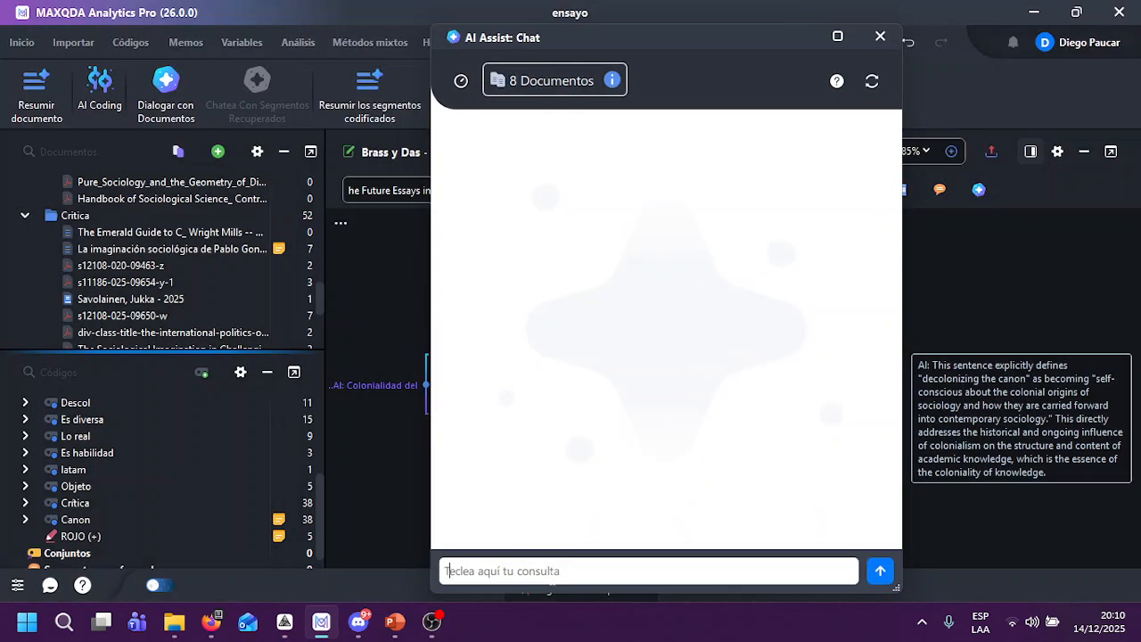
{"action": "type", "text": "cuales d"}
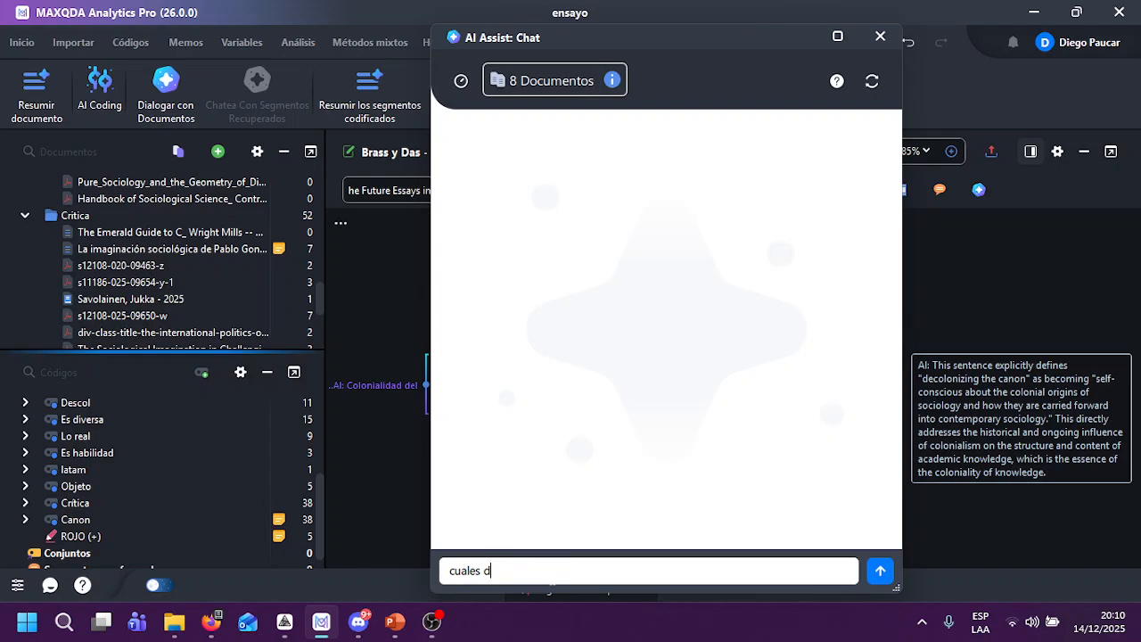
{"action": "type", "text": "e estos te"}
{"action": "key", "text": "BackSpace"}
{"action": "key", "text": "BackSpace"}
{"action": "key", "text": "BackSpace"}
{"action": "key", "text": "BackSpace"}
{"action": "key", "text": "BackSpace"}
{"action": "key", "text": "BackSpace"}
{"action": "key", "text": "BackSpace"}
{"action": "key", "text": "BackSpace"}
{"action": "key", "text": "BackSpace"}
{"action": "key", "text": "BackSpace"}
{"action": "key", "text": "BackSpace"}
{"action": "key", "text": "BackSpace"}
{"action": "key", "text": "BackSpace"}
{"action": "key", "text": "BackSpace"}
{"action": "key", "text": "BackSpace"}
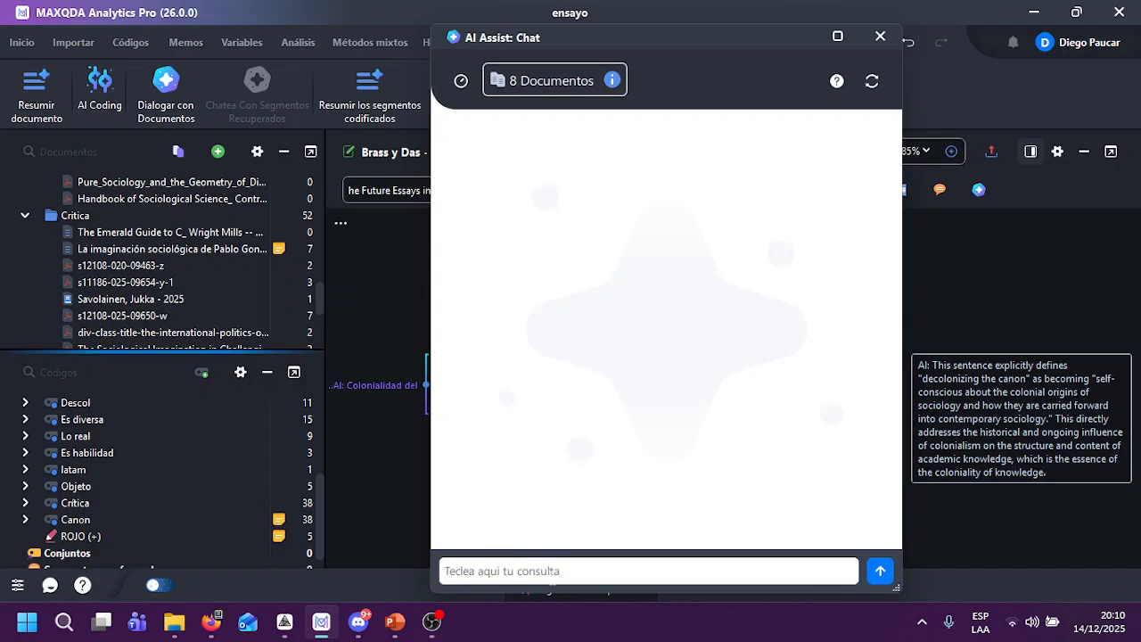
{"action": "type", "text": "dame"}
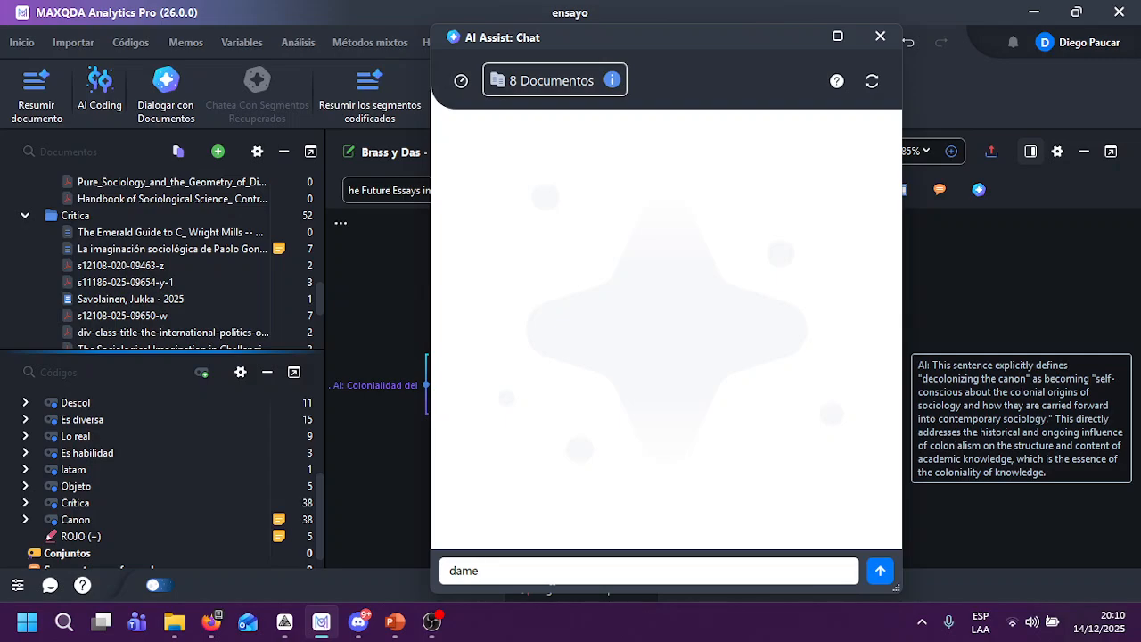
{"action": "key", "text": "BackSpace"}
{"action": "key", "text": "BackSpace"}
{"action": "key", "text": "BackSpace"}
{"action": "key", "text": "BackSpace"}
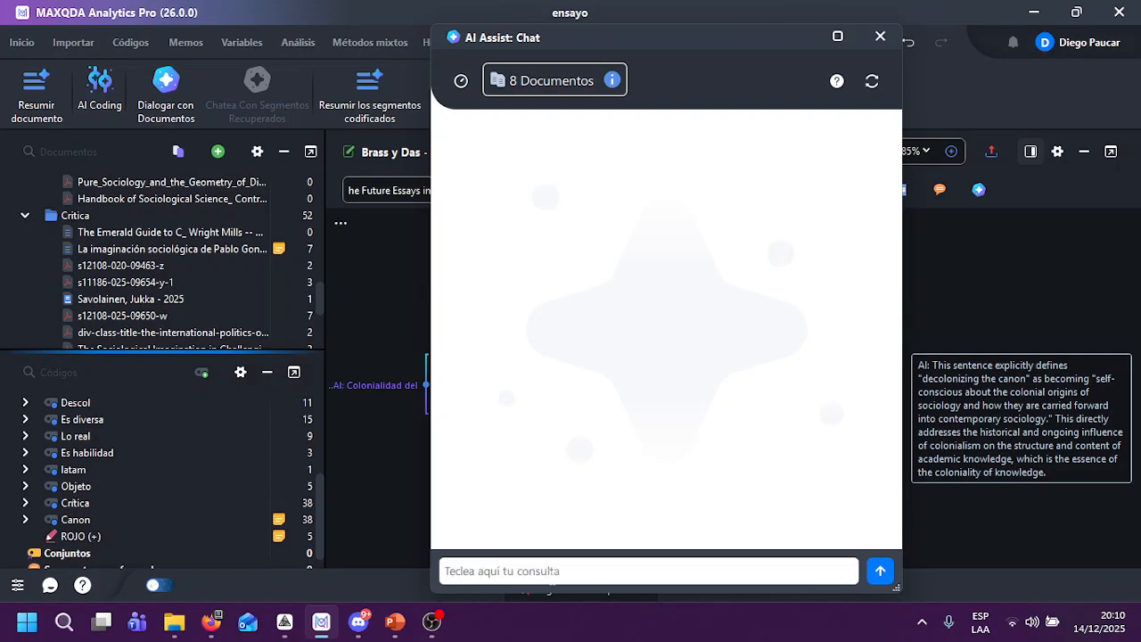
Step: Ask the AI Assist chat "clasifica como estos textos utilizan la metafora"
{"action": "type", "text": "clasifica"}
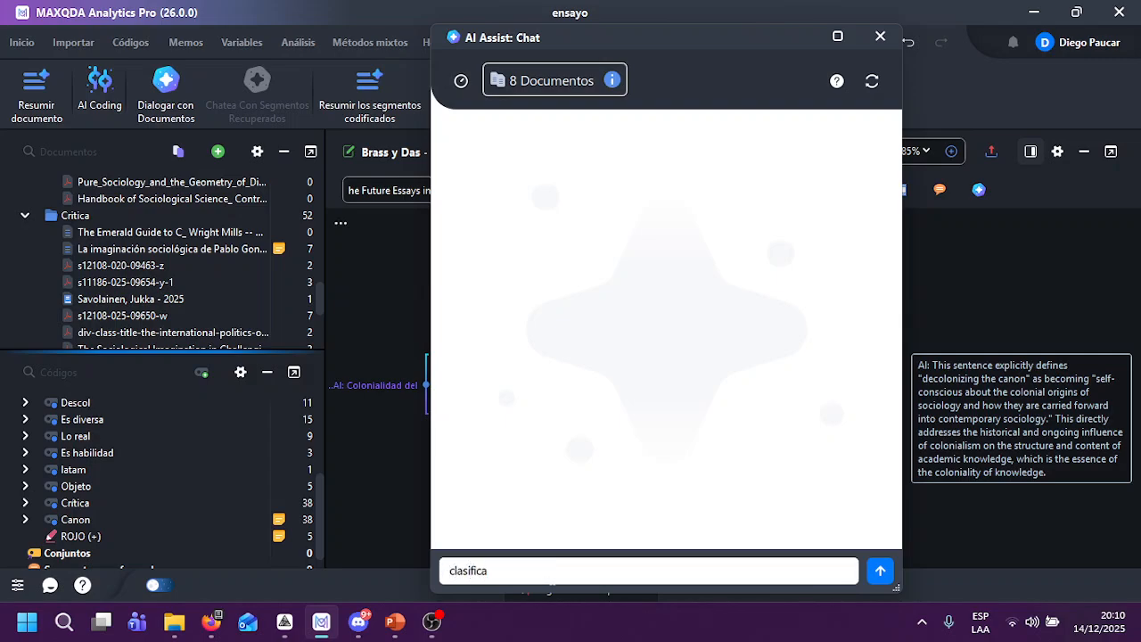
{"action": "type", "text": " como estos textos "}
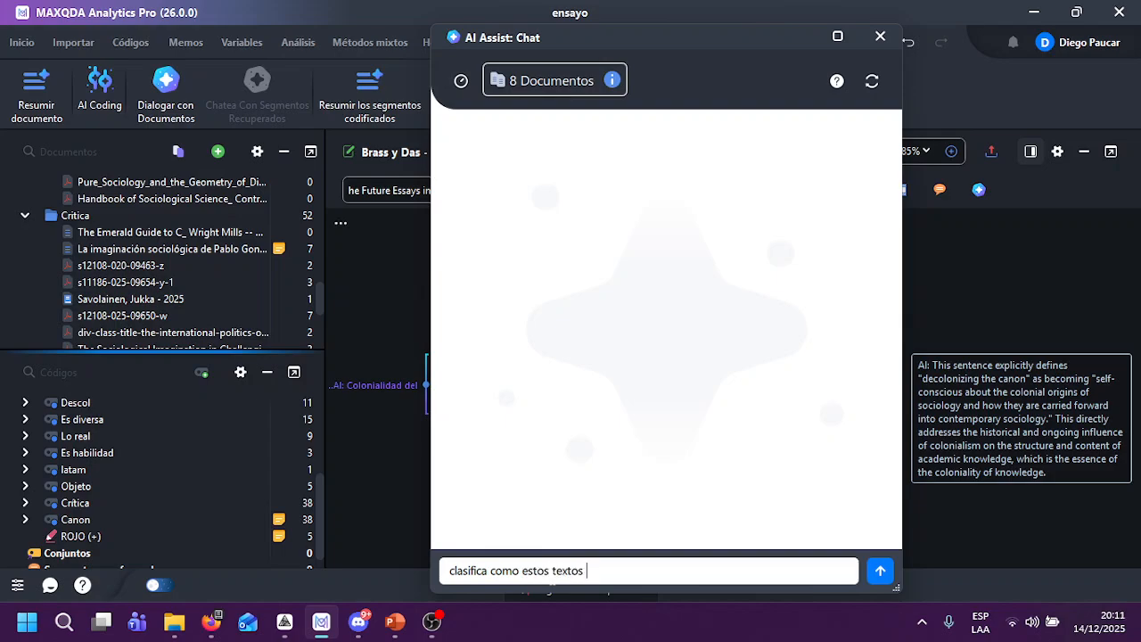
{"action": "type", "text": "utilizan  la metafora"}
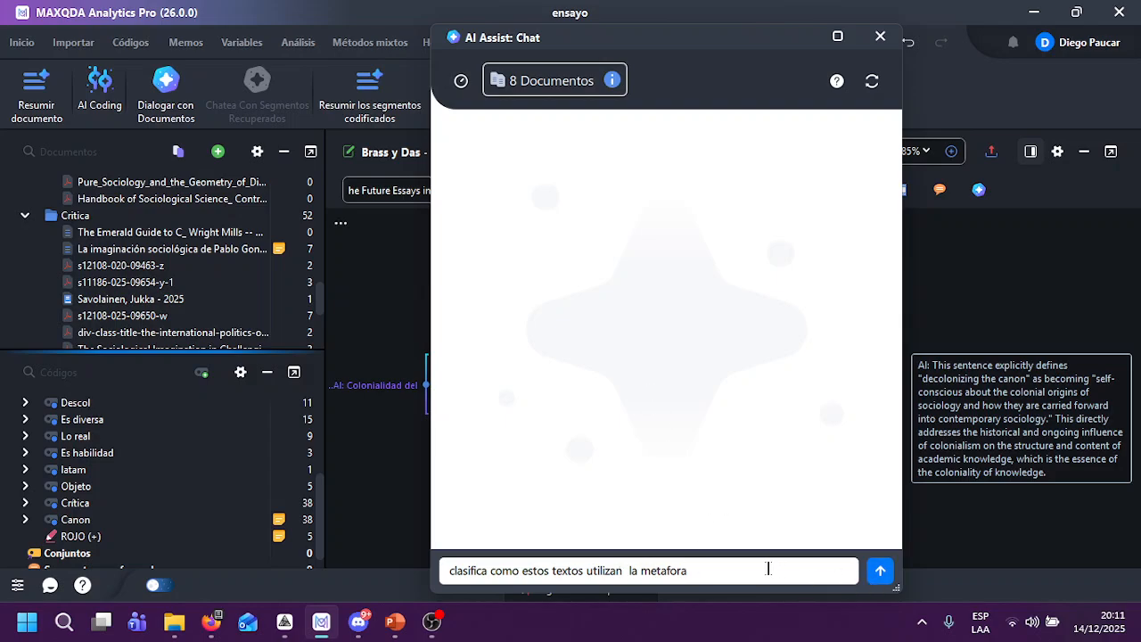
{"action": "left_click", "coordinate": [879, 571]}
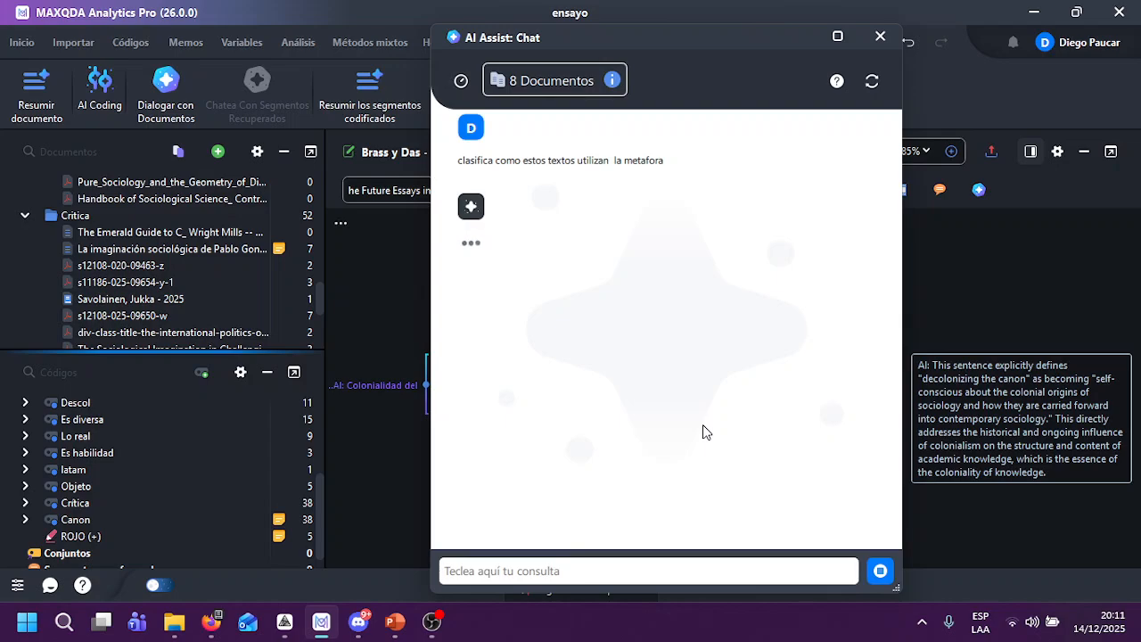
Step: Create a new top-level code named "metaforas" in the code system
{"action": "scroll", "coordinate": [125, 412], "scroll_direction": "up", "scroll_amount": 3}
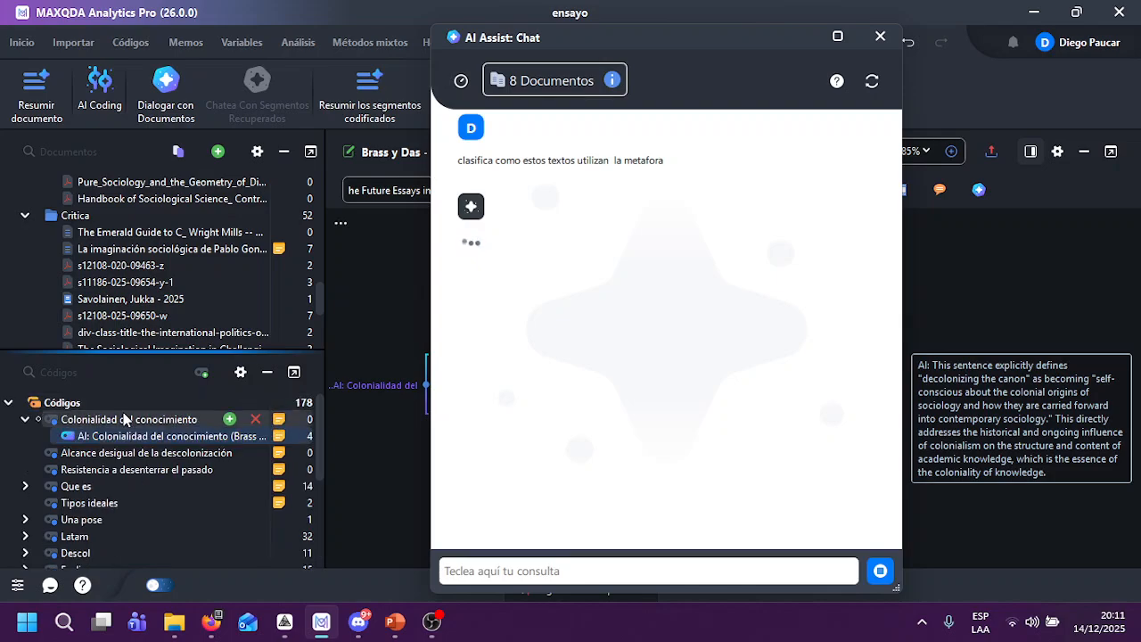
{"action": "left_click", "coordinate": [252, 403]}
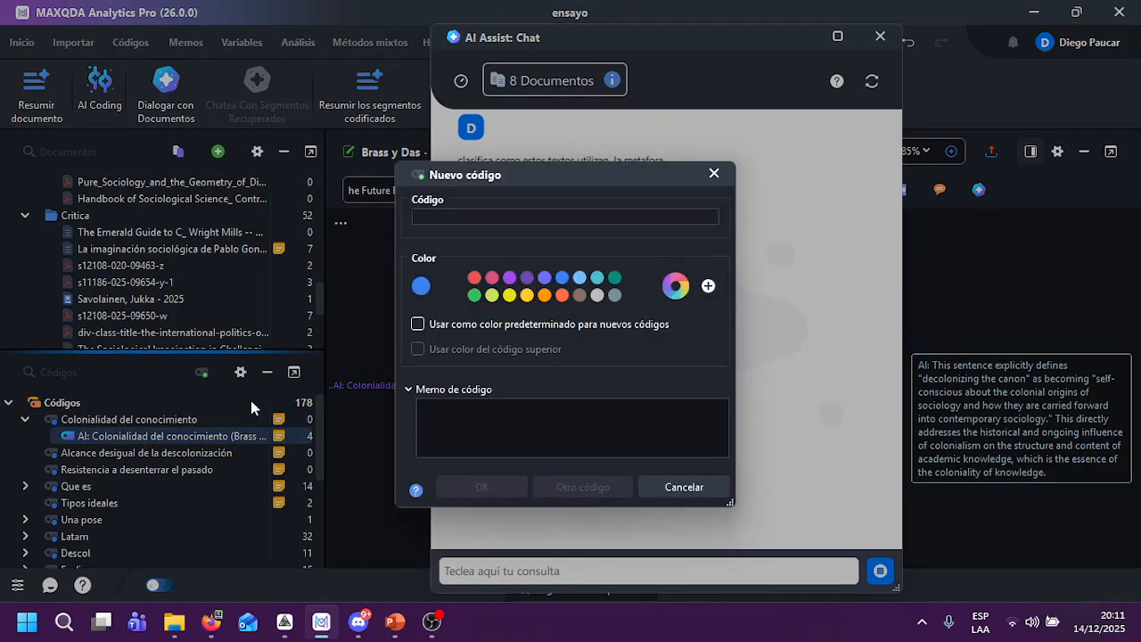
{"action": "type", "text": "metaf"}
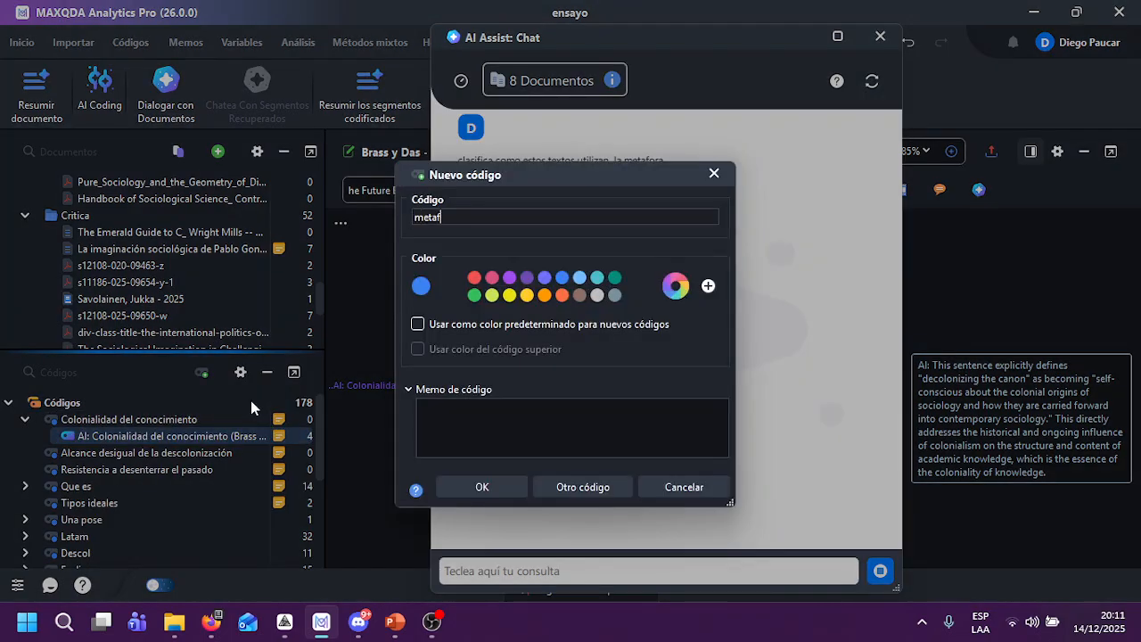
{"action": "type", "text": "ora"}
{"action": "key", "text": "Caps_Lock"}
{"action": "type", "text": "S"}
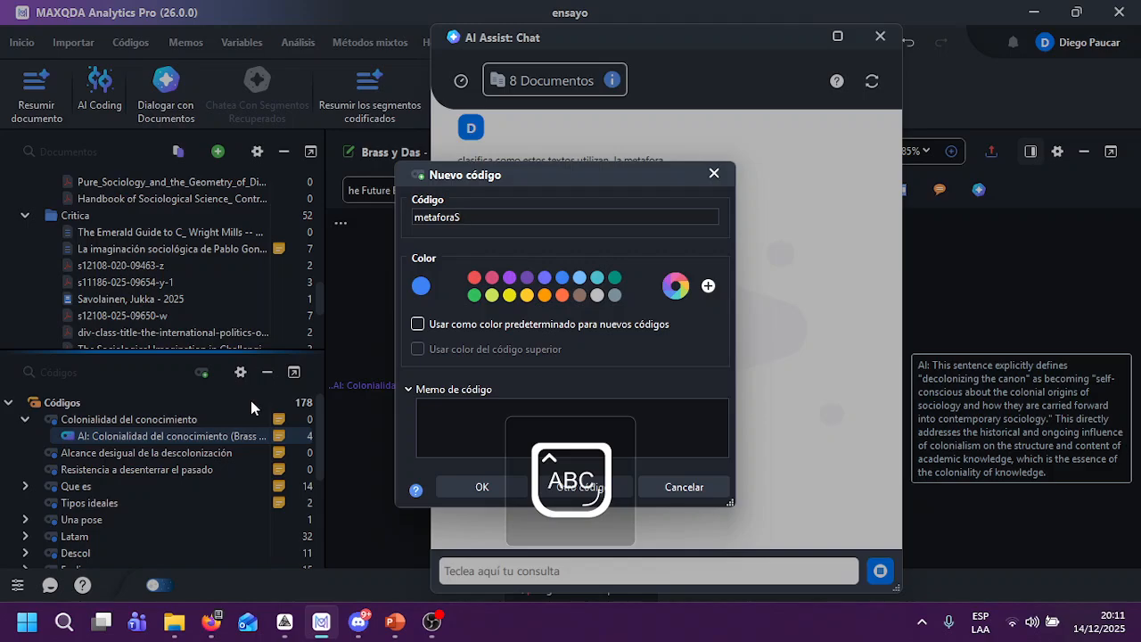
{"action": "key", "text": "Caps_Lock"}
{"action": "type", "text": "s"}
{"action": "key", "text": "Return"}
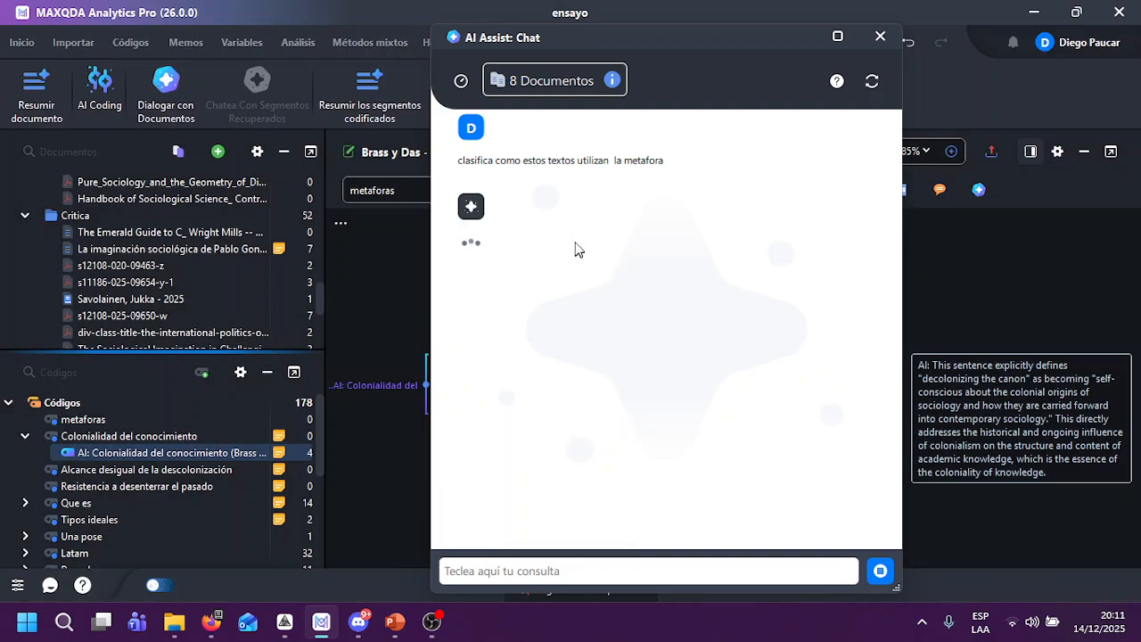
{"action": "left_click_drag", "start_coordinate": [590, 54], "coordinate": [651, 533]}
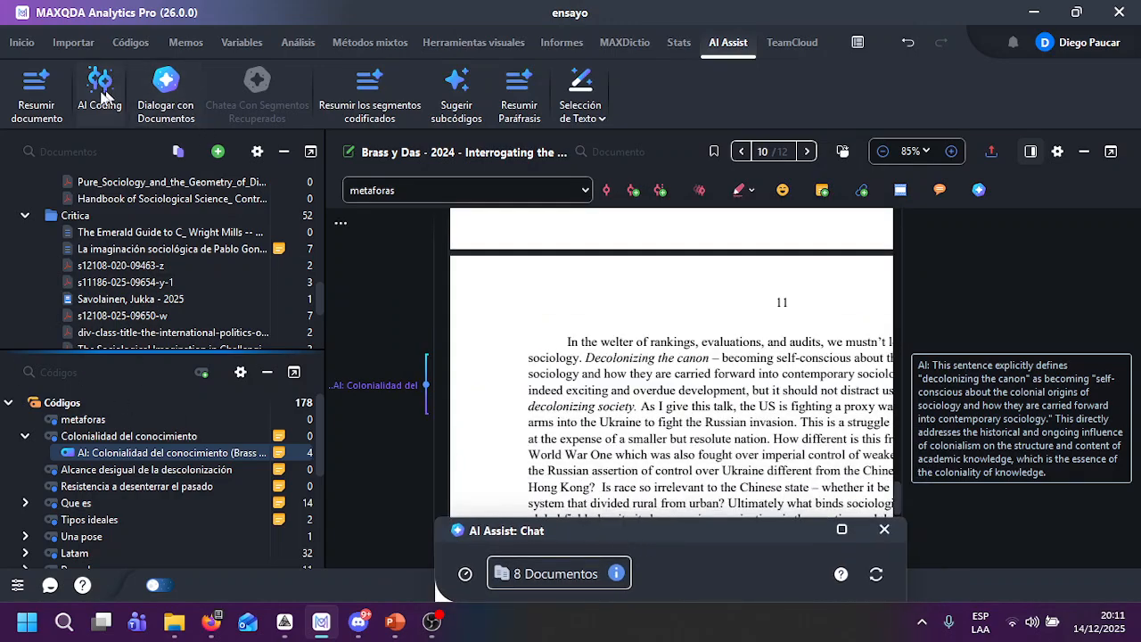
{"action": "left_click_drag", "start_coordinate": [584, 537], "coordinate": [503, 95]}
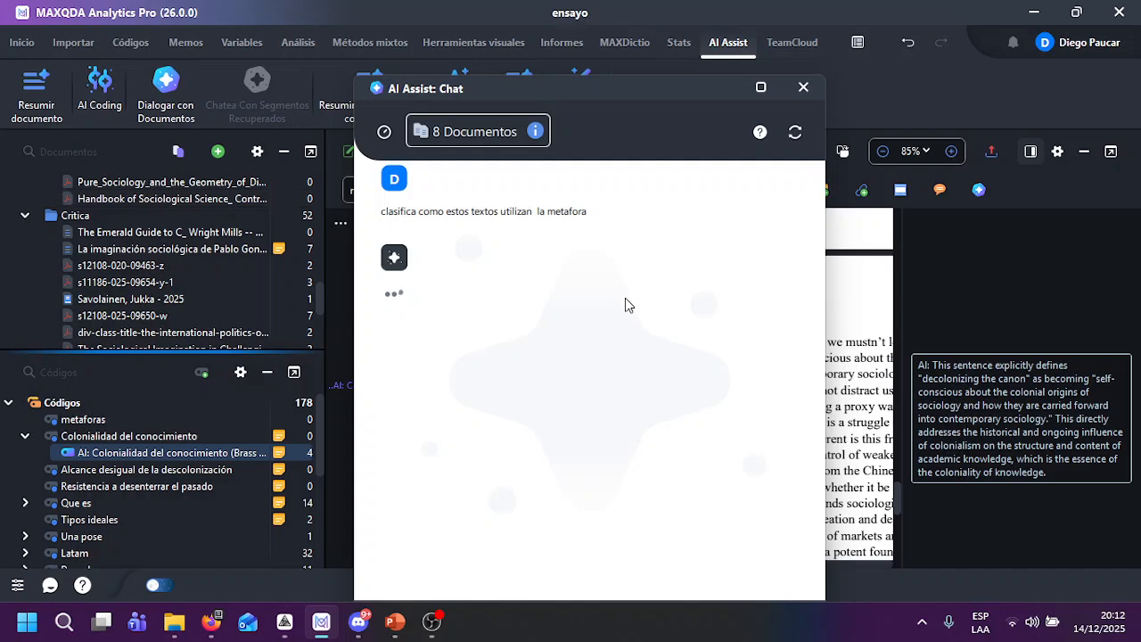
{"action": "left_click_drag", "start_coordinate": [528, 88], "coordinate": [499, 32]}
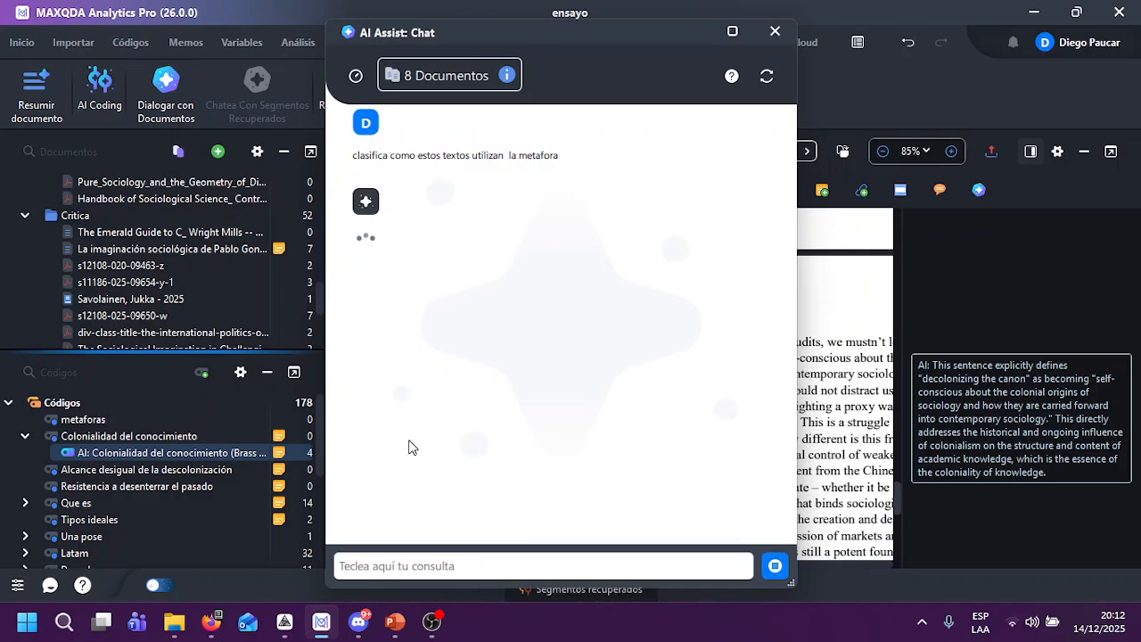
Step: Read the chat's classification of metaphors, covering the cognitive and social processes section and the knowledge and science section
{"action": "scroll", "coordinate": [409, 437], "scroll_direction": "down", "scroll_amount": 5}
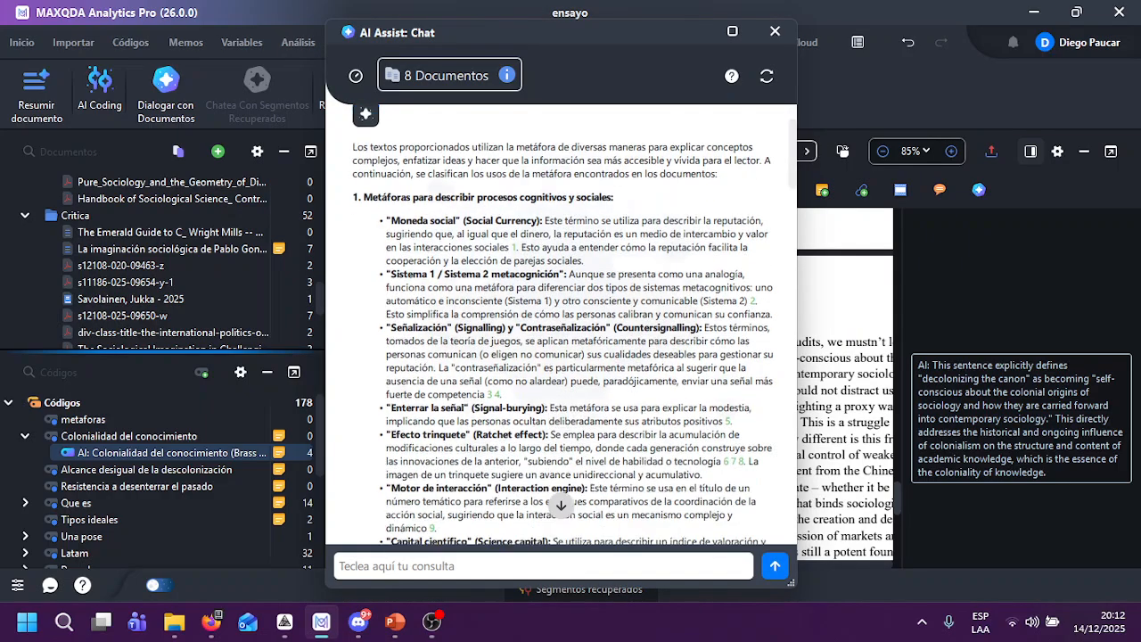
{"action": "scroll", "coordinate": [562, 324], "scroll_direction": "up", "scroll_amount": 2}
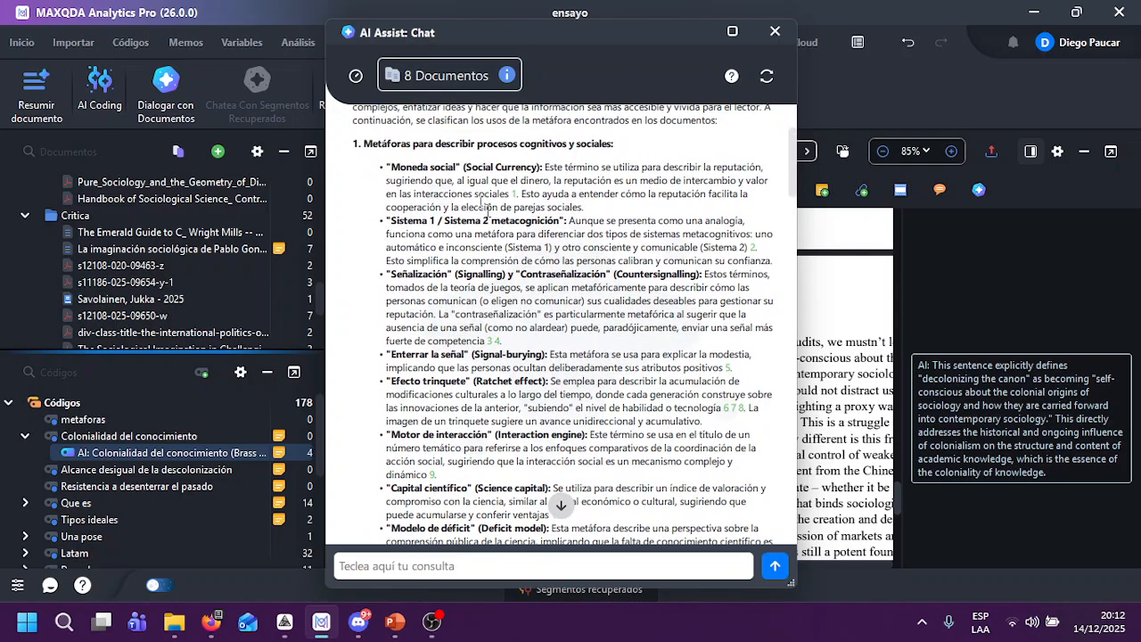
{"action": "left_click_drag", "start_coordinate": [399, 170], "coordinate": [516, 182]}
{"action": "left_click", "coordinate": [500, 237]}
{"action": "left_click_drag", "start_coordinate": [404, 221], "coordinate": [522, 234]}
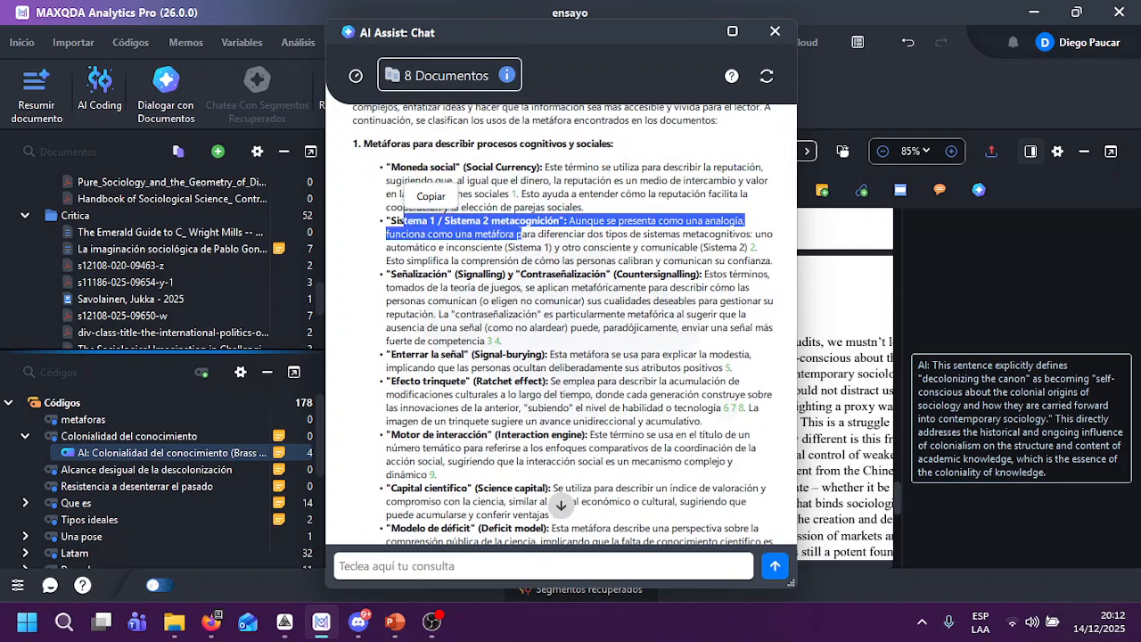
{"action": "scroll", "coordinate": [522, 234], "scroll_direction": "down", "scroll_amount": 1}
{"action": "left_click_drag", "start_coordinate": [389, 299], "coordinate": [485, 312]}
{"action": "scroll", "coordinate": [403, 142], "scroll_direction": "down", "scroll_amount": 4}
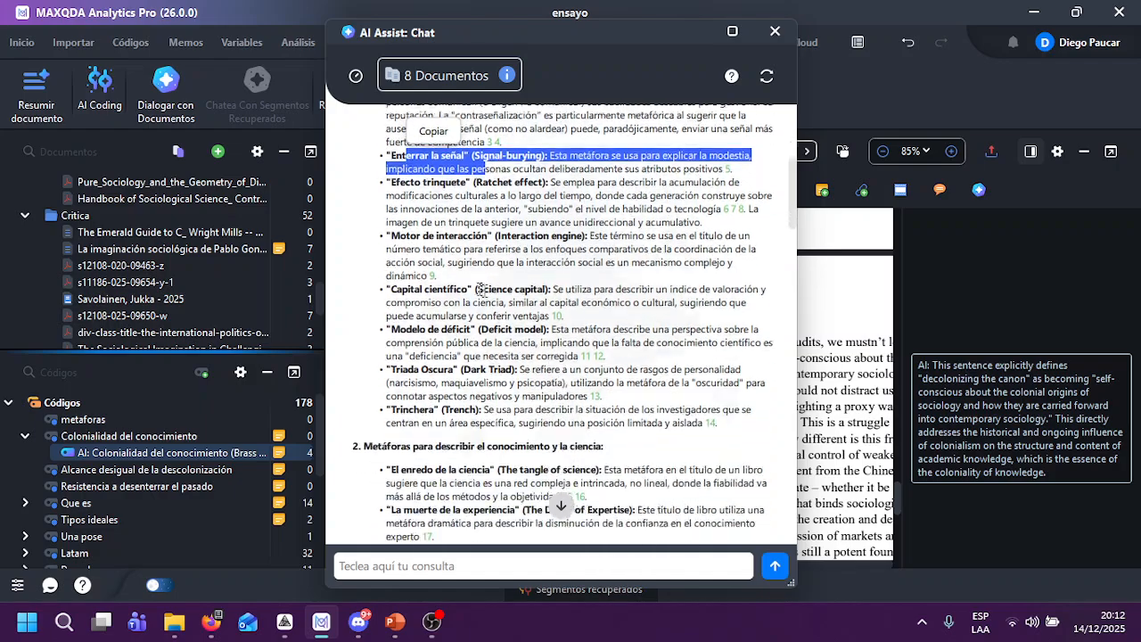
{"action": "scroll", "coordinate": [402, 143], "scroll_direction": "down", "scroll_amount": 3}
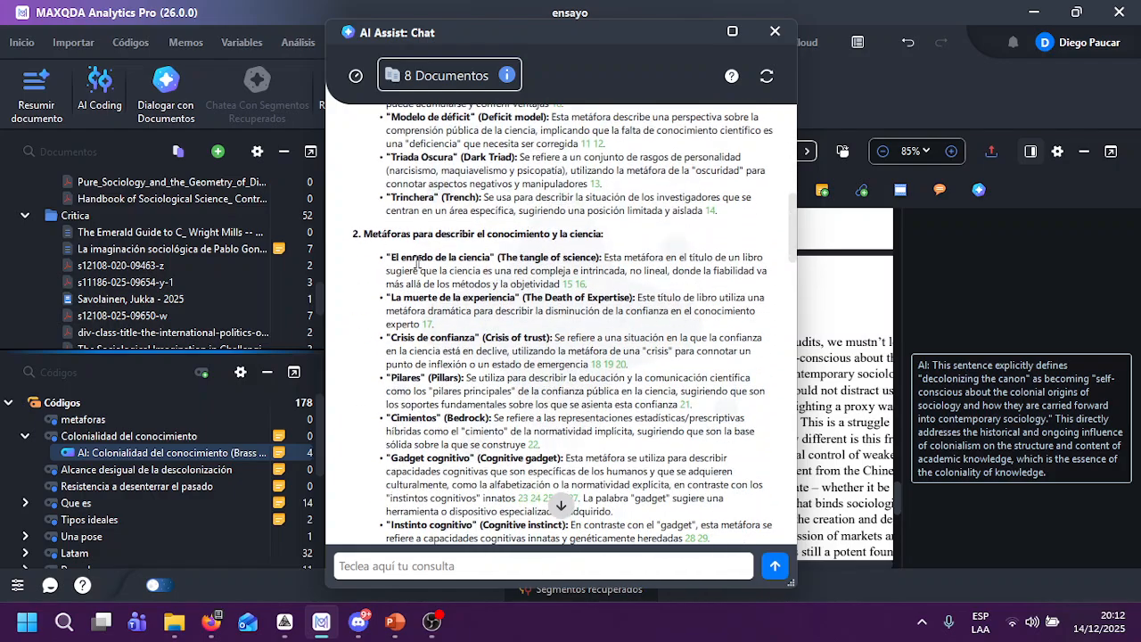
{"action": "left_click_drag", "start_coordinate": [415, 235], "coordinate": [604, 236]}
{"action": "scroll", "coordinate": [553, 273], "scroll_direction": "down", "scroll_amount": 4}
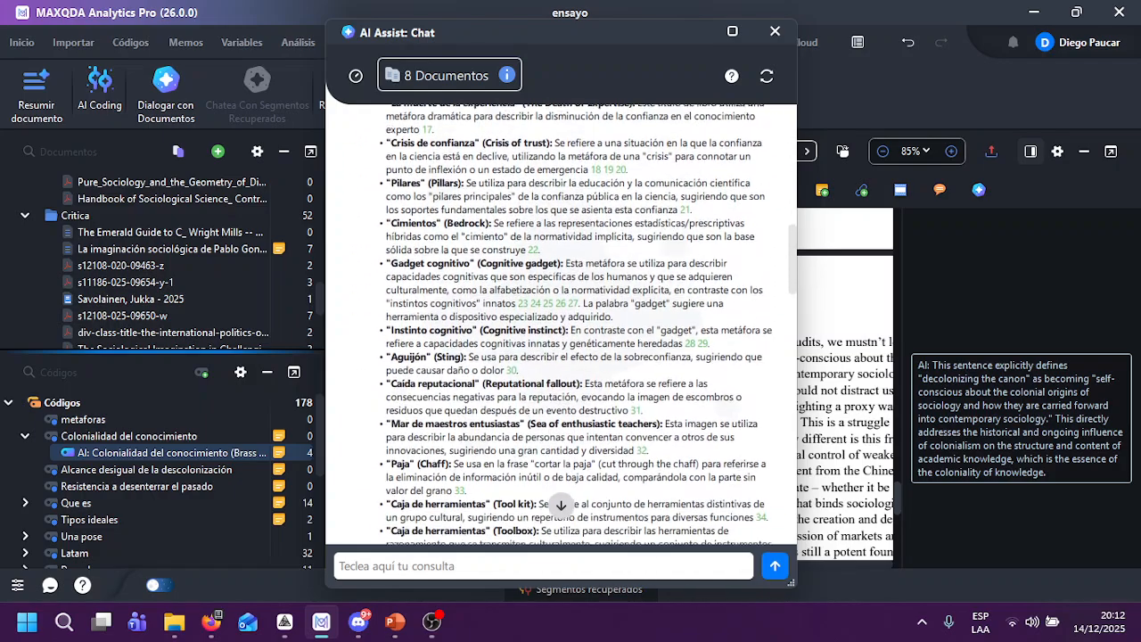
Step: Examine the human behaviour section of the chat's answer and its repeated "Ponerse en el lugar del otro" entries
{"action": "scroll", "coordinate": [511, 515], "scroll_direction": "down", "scroll_amount": 6}
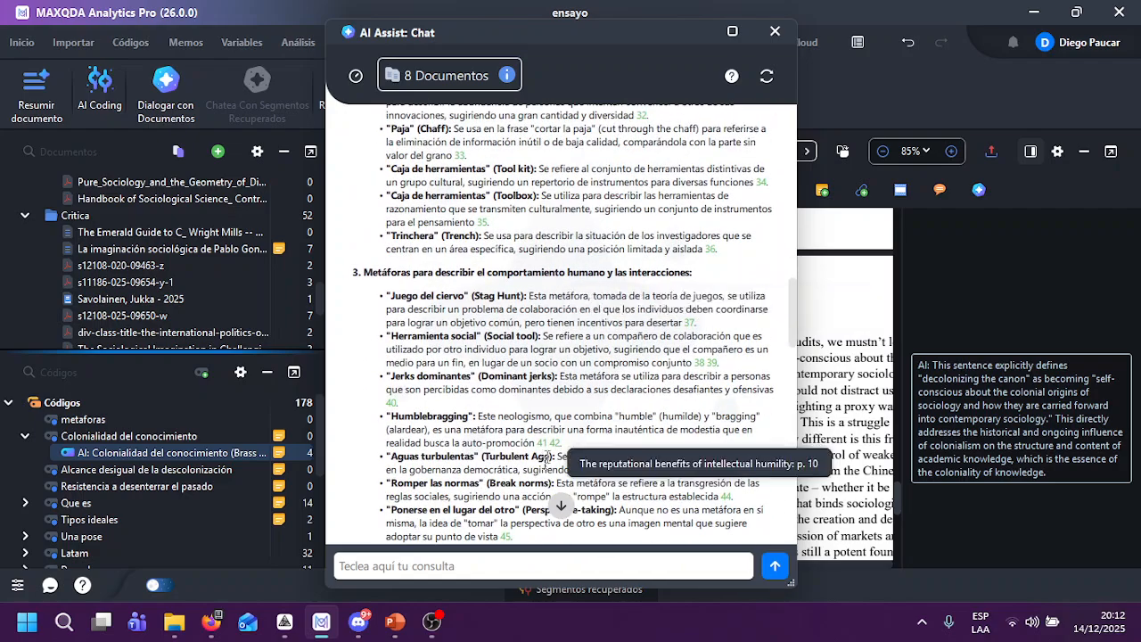
{"action": "scroll", "coordinate": [510, 515], "scroll_direction": "down", "scroll_amount": 15}
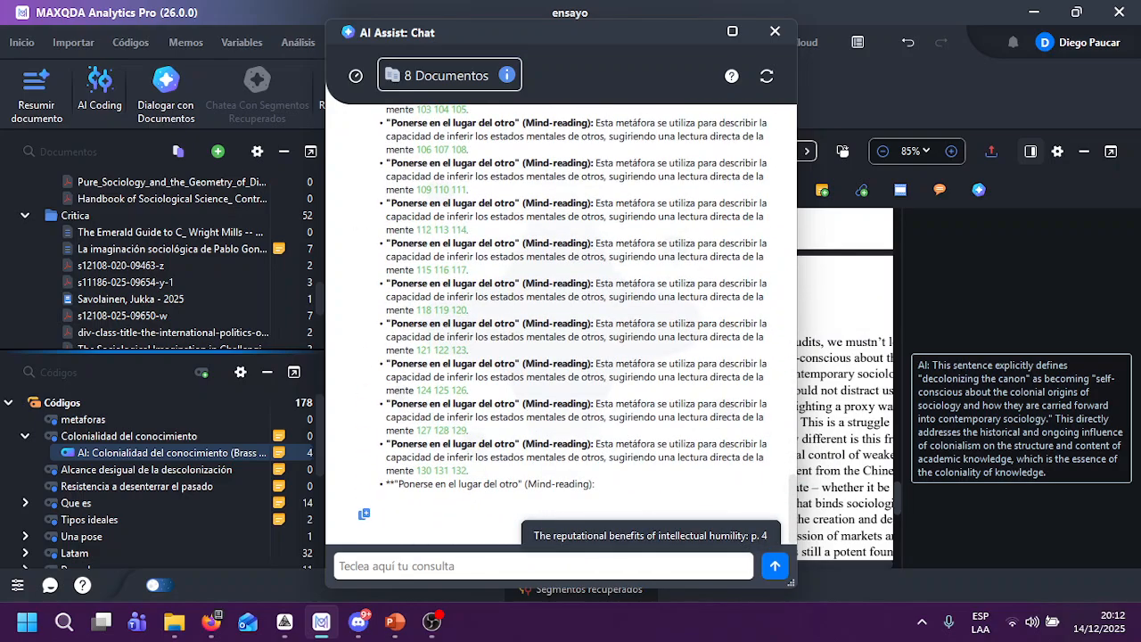
{"action": "scroll", "coordinate": [528, 299], "scroll_direction": "up", "scroll_amount": 9}
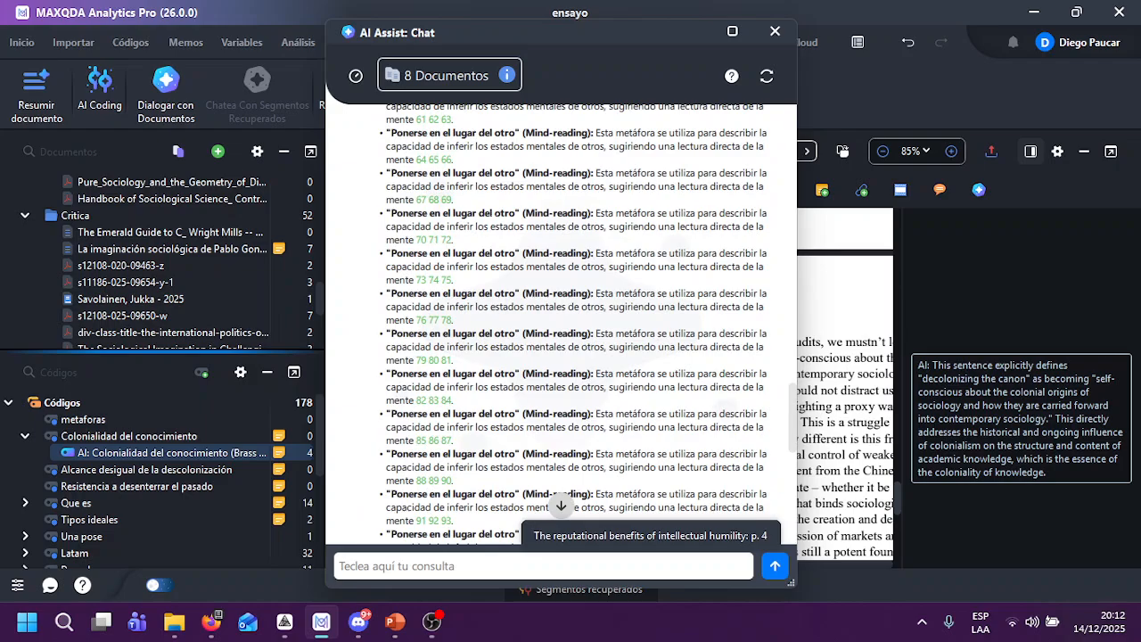
{"action": "left_click_drag", "start_coordinate": [394, 133], "coordinate": [670, 528]}
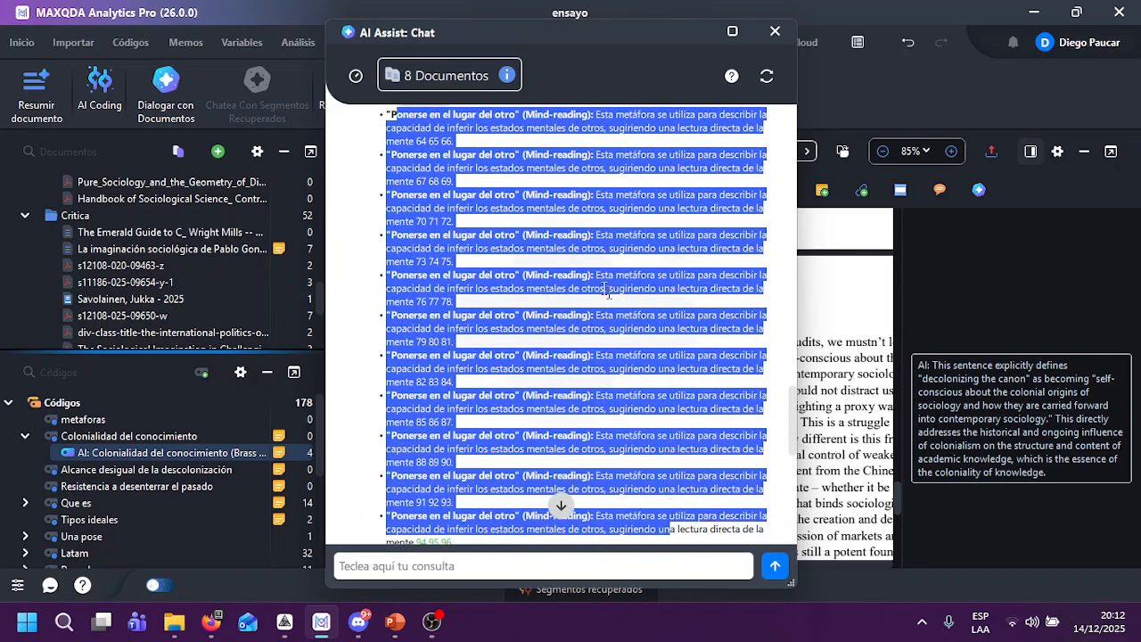
{"action": "scroll", "coordinate": [607, 292], "scroll_direction": "up", "scroll_amount": 12}
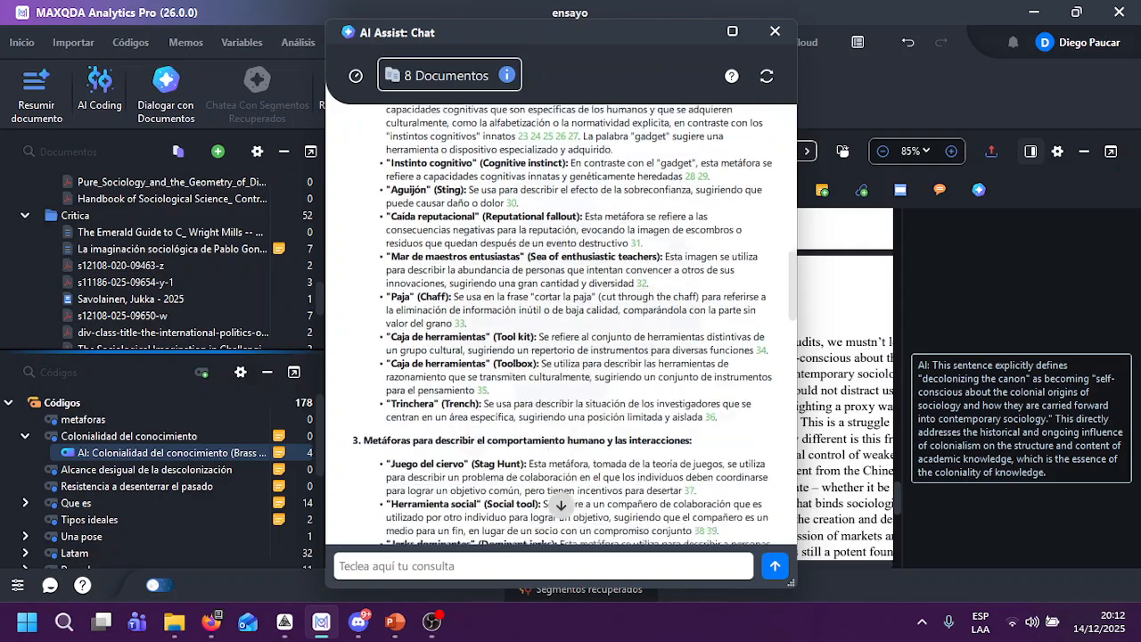
{"action": "scroll", "coordinate": [561, 321], "scroll_direction": "down", "scroll_amount": 2}
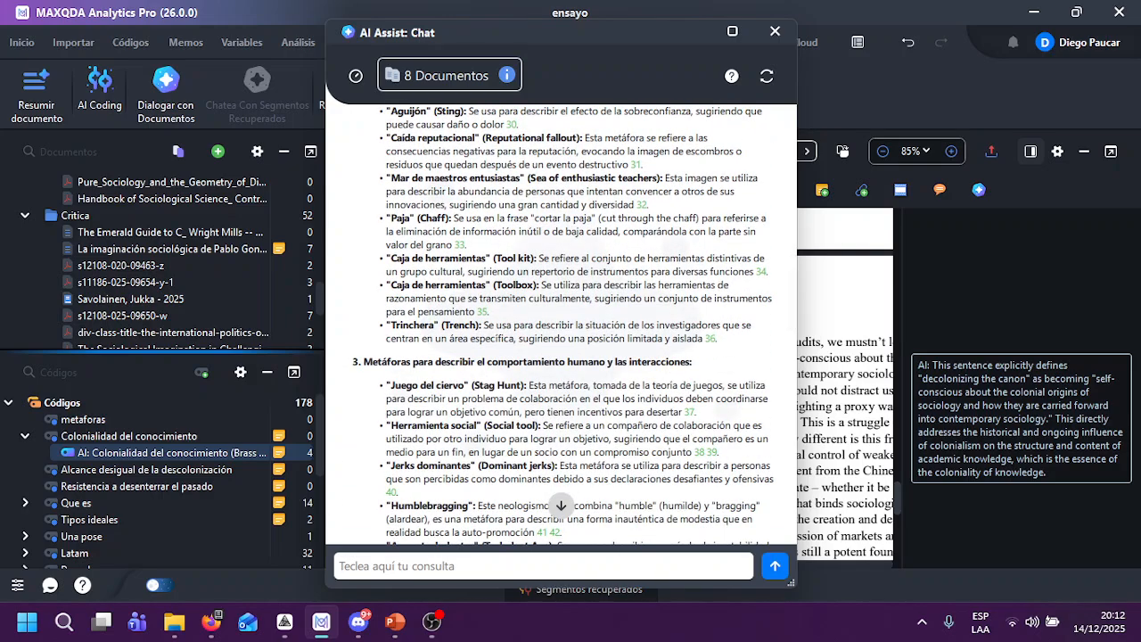
Step: Ask the AI Assist chat "organiza las metaforas usadas por cada documento"
{"action": "type", "text": "organiza las meta"}
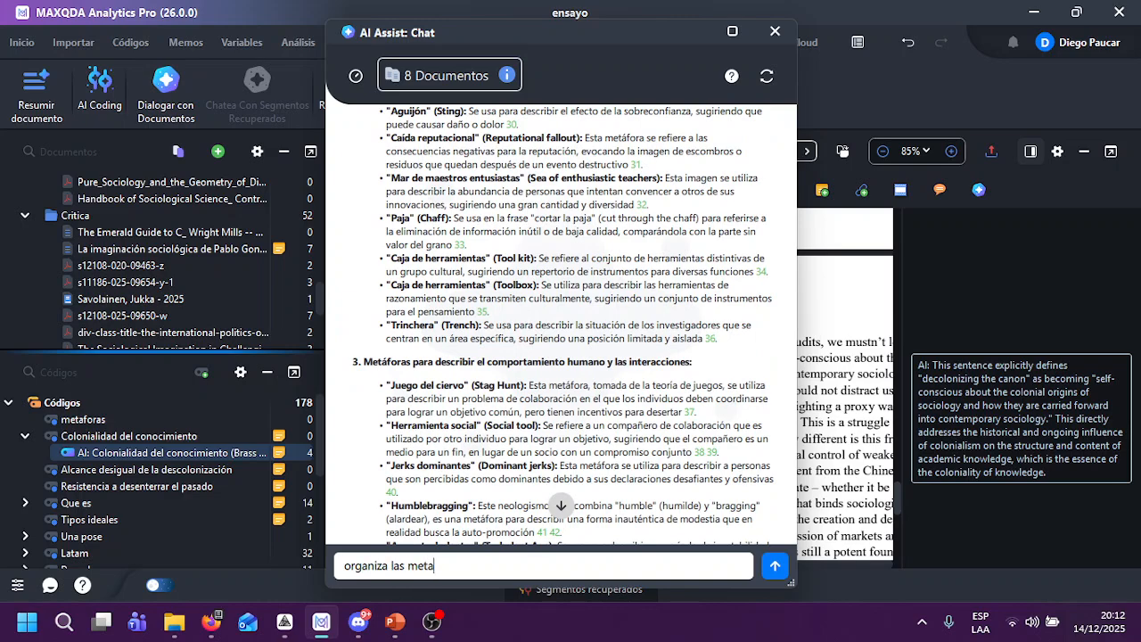
{"action": "type", "text": "foras usadas por cada codumen"}
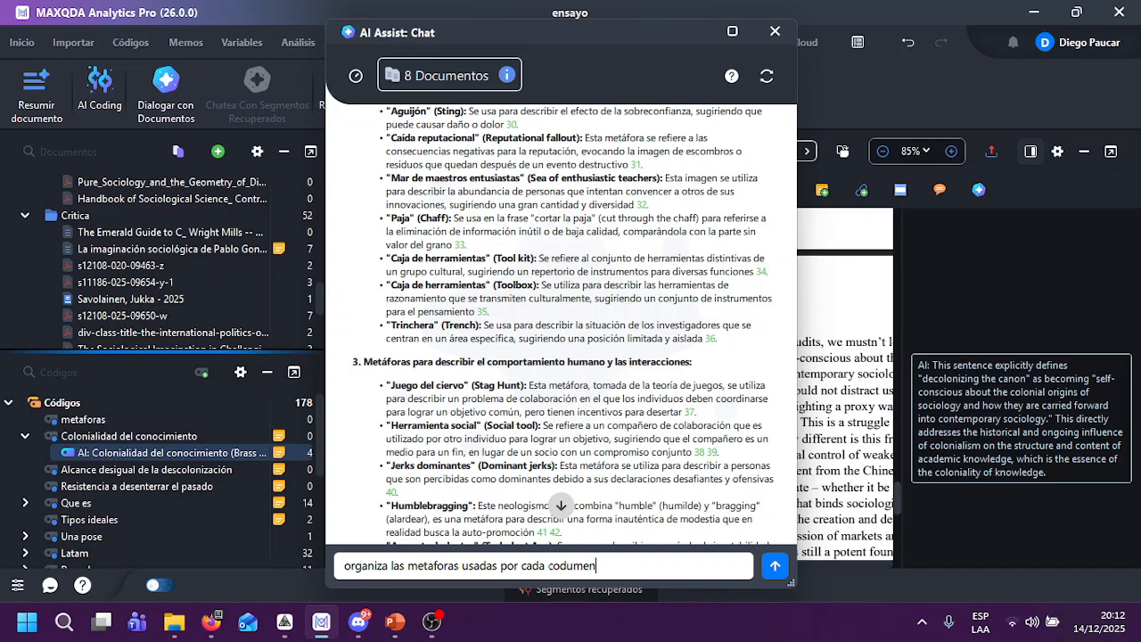
{"action": "key", "text": "ctrl+BackSpace"}
{"action": "type", "text": "documento"}
{"action": "key", "text": "Return"}
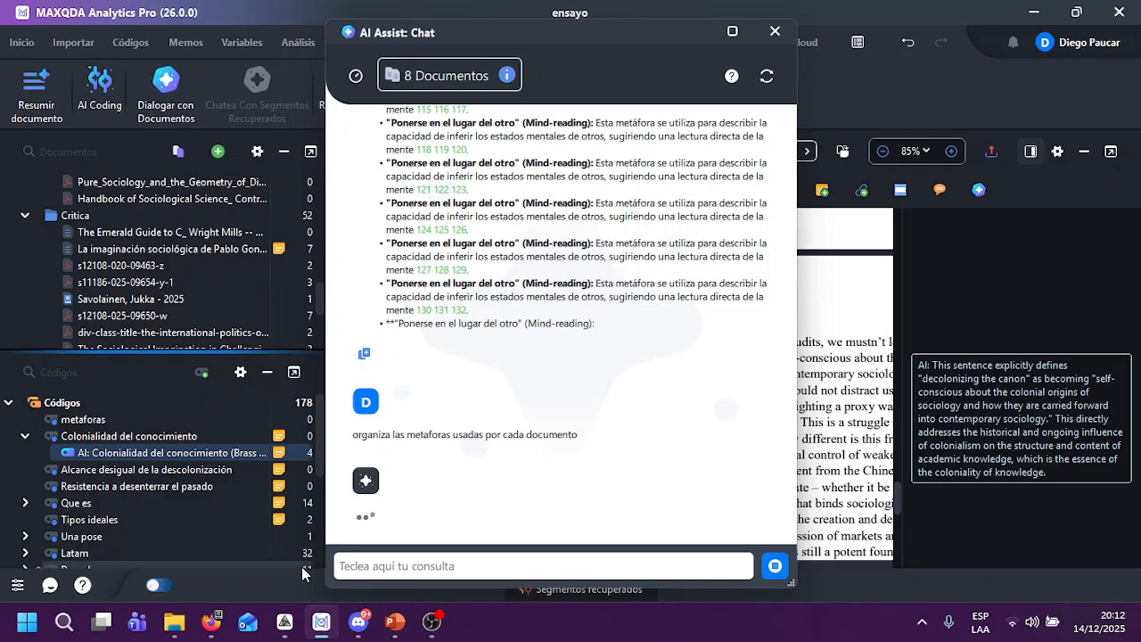
Step: Switch to Discord to check the participants in the PRINCIPAL voice channel, and return to MAXQDA
{"action": "left_click", "coordinate": [358, 622]}
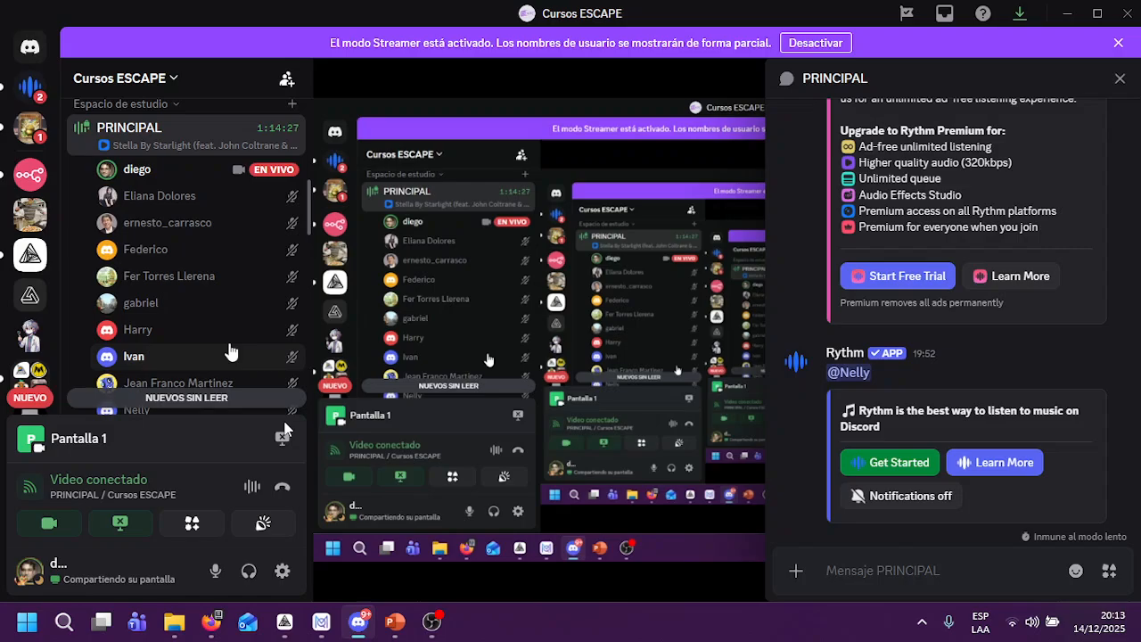
{"action": "scroll", "coordinate": [232, 351], "scroll_direction": "down", "scroll_amount": 1}
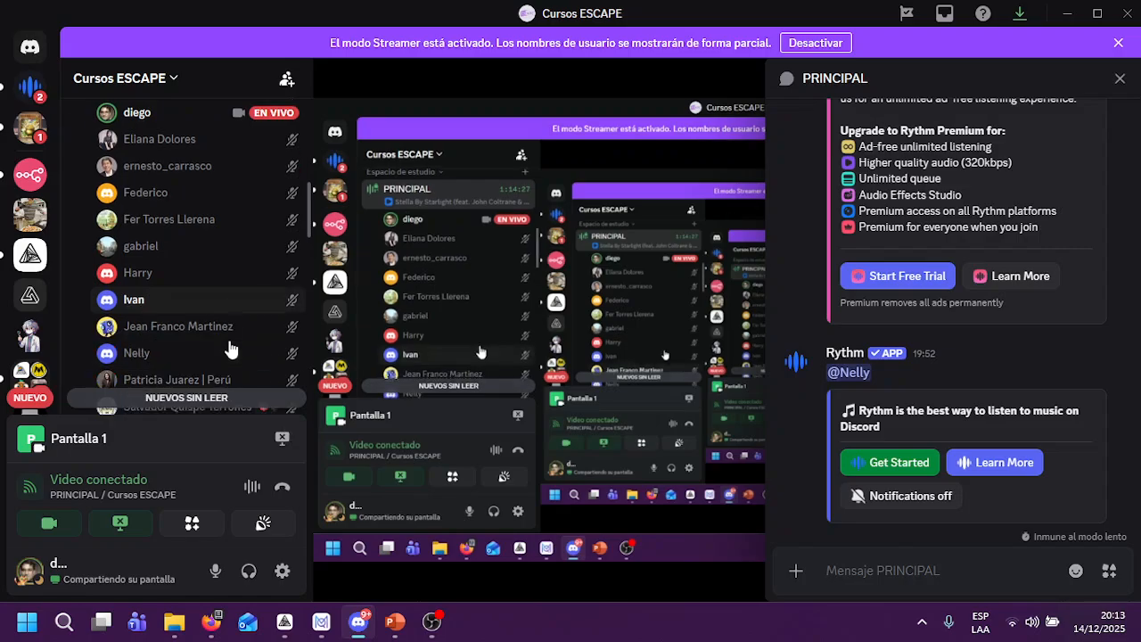
{"action": "scroll", "coordinate": [230, 349], "scroll_direction": "down", "scroll_amount": 1}
{"action": "left_click", "coordinate": [359, 622]}
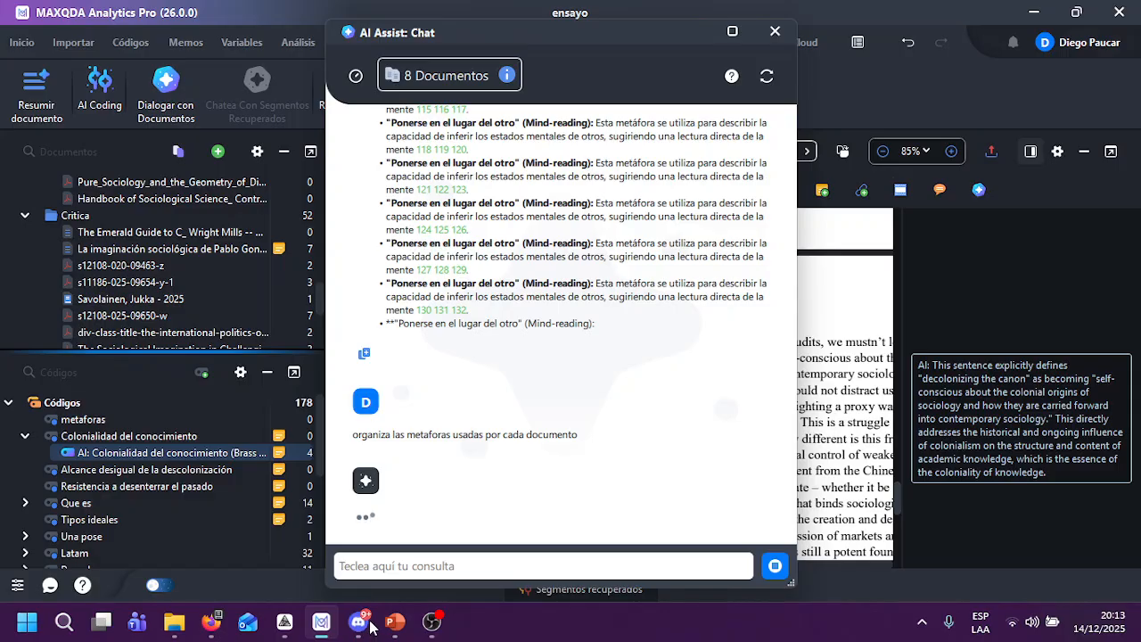
{"action": "left_click", "coordinate": [367, 624]}
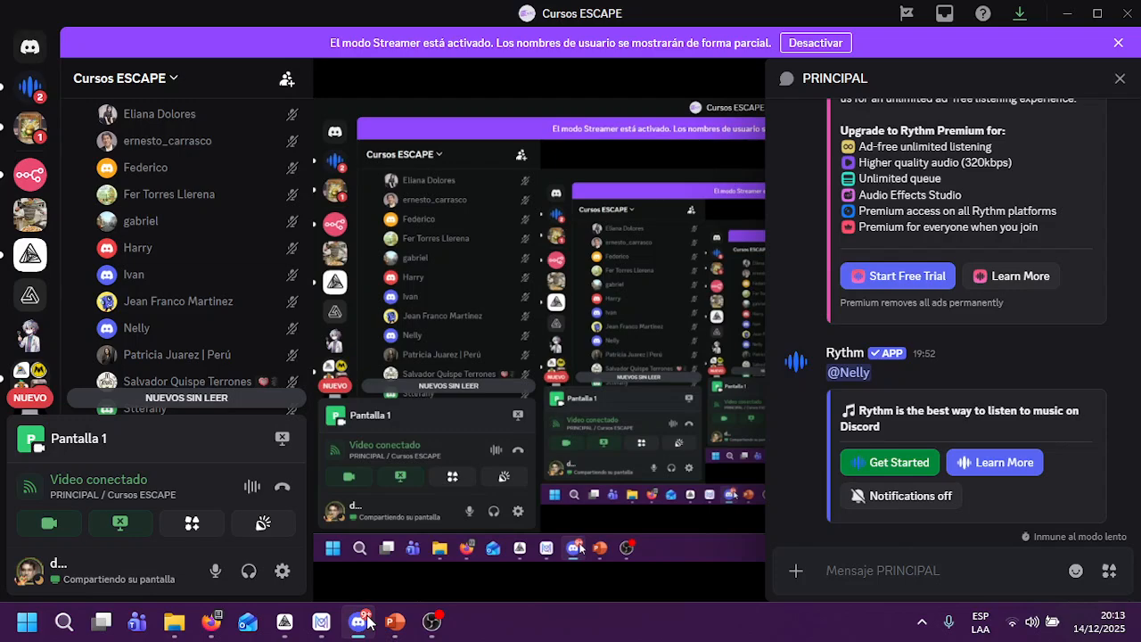
{"action": "scroll", "coordinate": [152, 251], "scroll_direction": "down", "scroll_amount": 4}
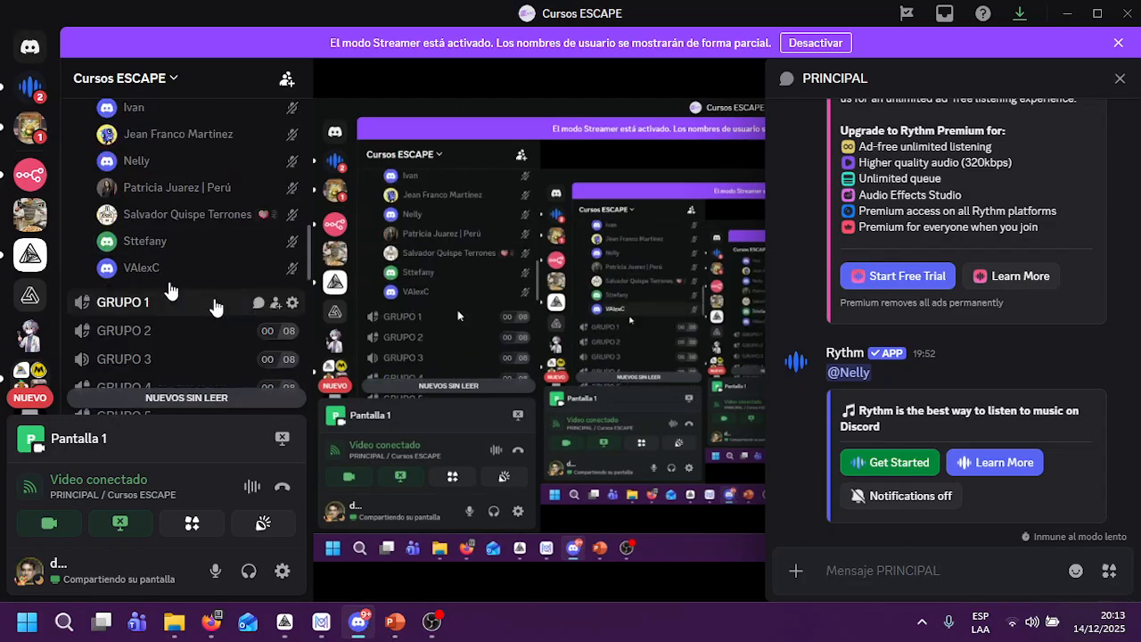
{"action": "scroll", "coordinate": [214, 308], "scroll_direction": "up", "scroll_amount": 4}
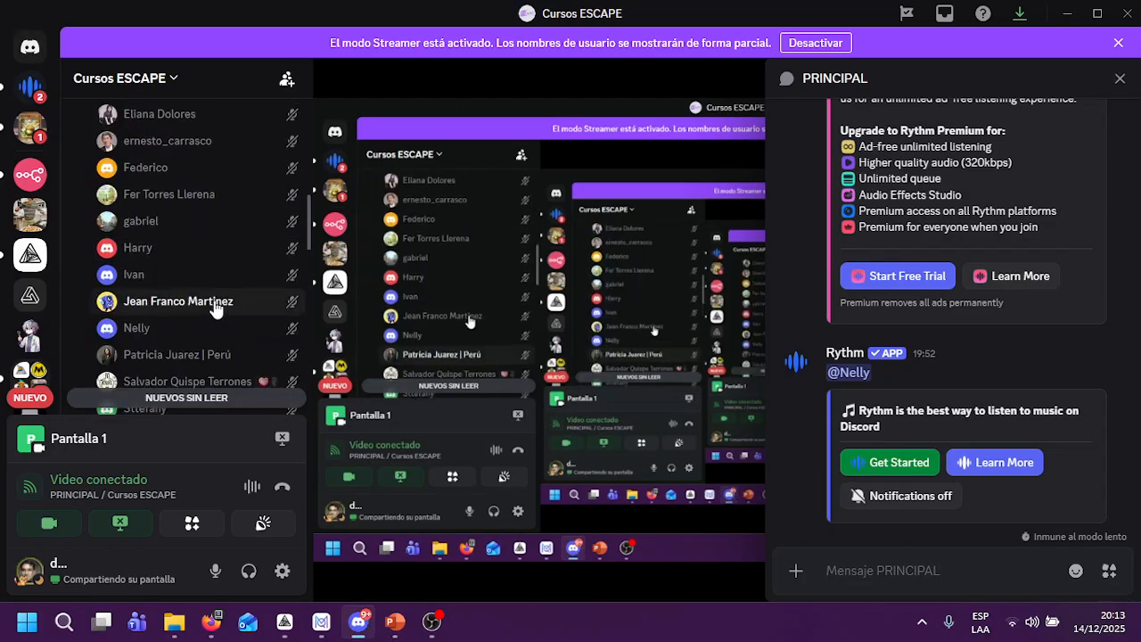
{"action": "left_click", "coordinate": [365, 635]}
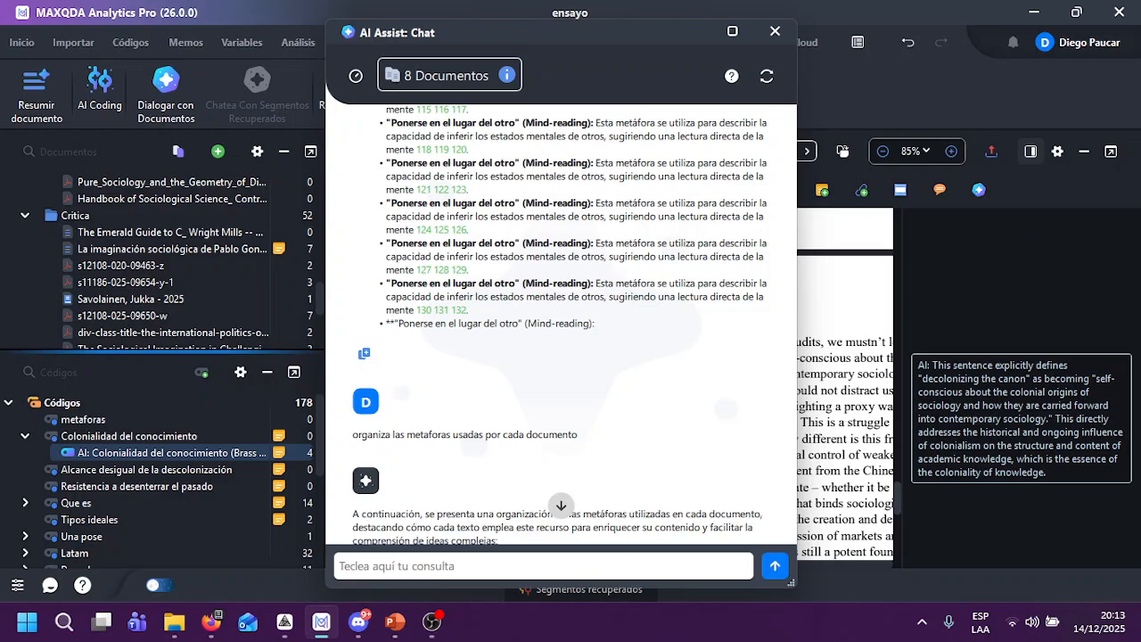
Step: Read the chat's answer organizing metaphors by document, down to the manuscript section
{"action": "scroll", "coordinate": [562, 324], "scroll_direction": "down", "scroll_amount": 5}
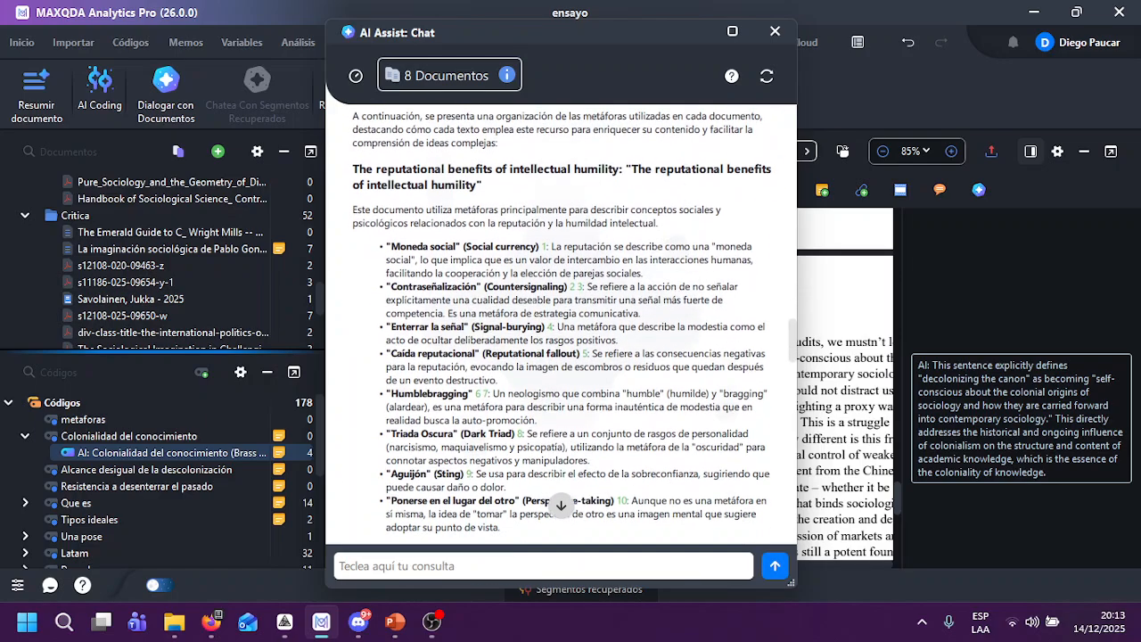
{"action": "scroll", "coordinate": [561, 323], "scroll_direction": "down", "scroll_amount": 10}
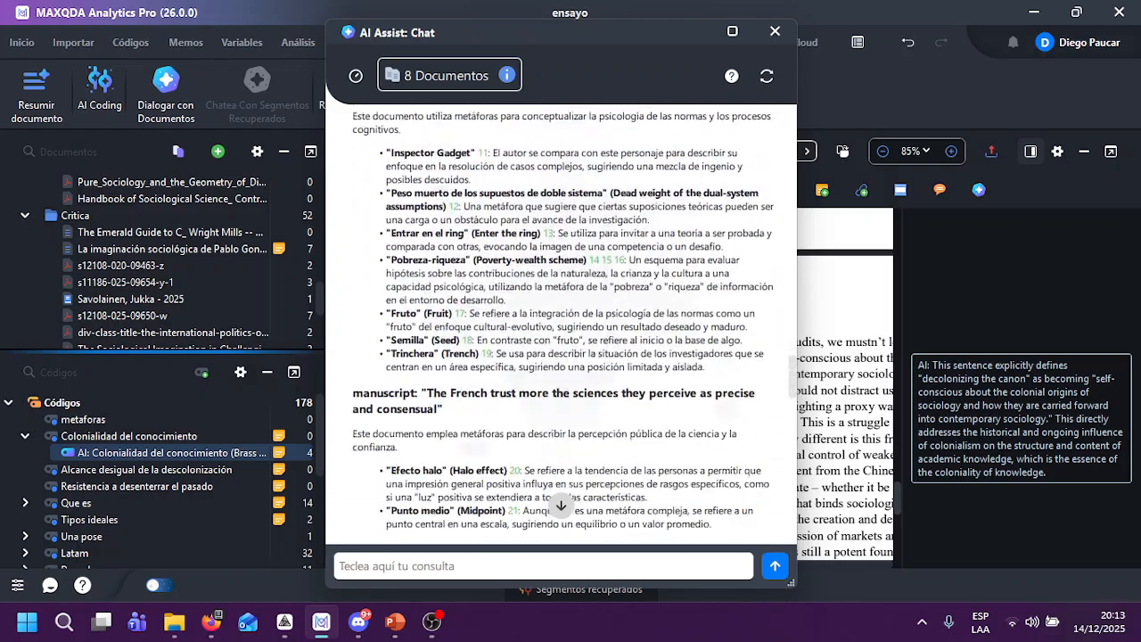
{"action": "scroll", "coordinate": [562, 323], "scroll_direction": "up", "scroll_amount": 1}
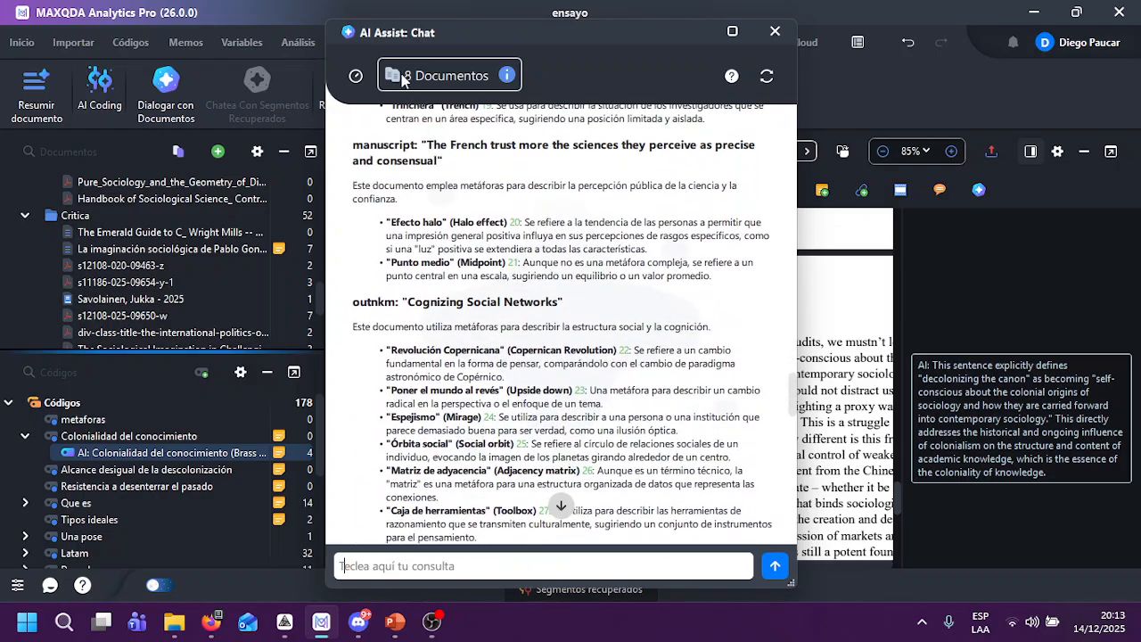
{"action": "triple_click", "coordinate": [386, 144]}
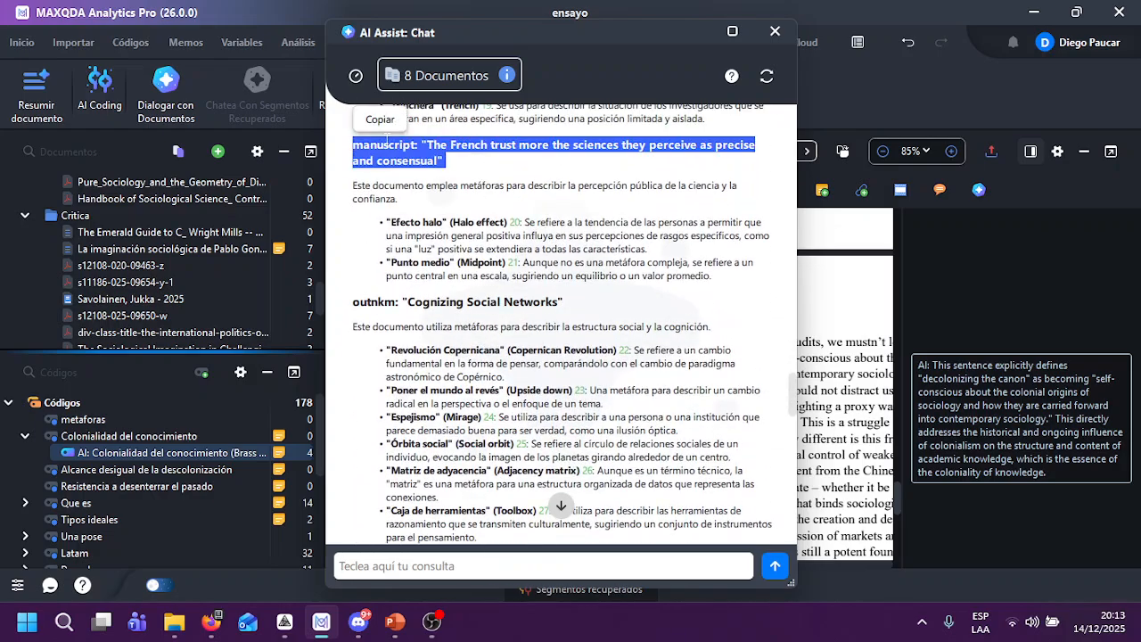
Step: Open the manuscript passages cited for the "Efecto halo" (20) and "Punto medio" (21) metaphors from the chat's answer
{"action": "left_click", "coordinate": [515, 223]}
{"action": "left_click_drag", "start_coordinate": [587, 42], "coordinate": [295, 91]}
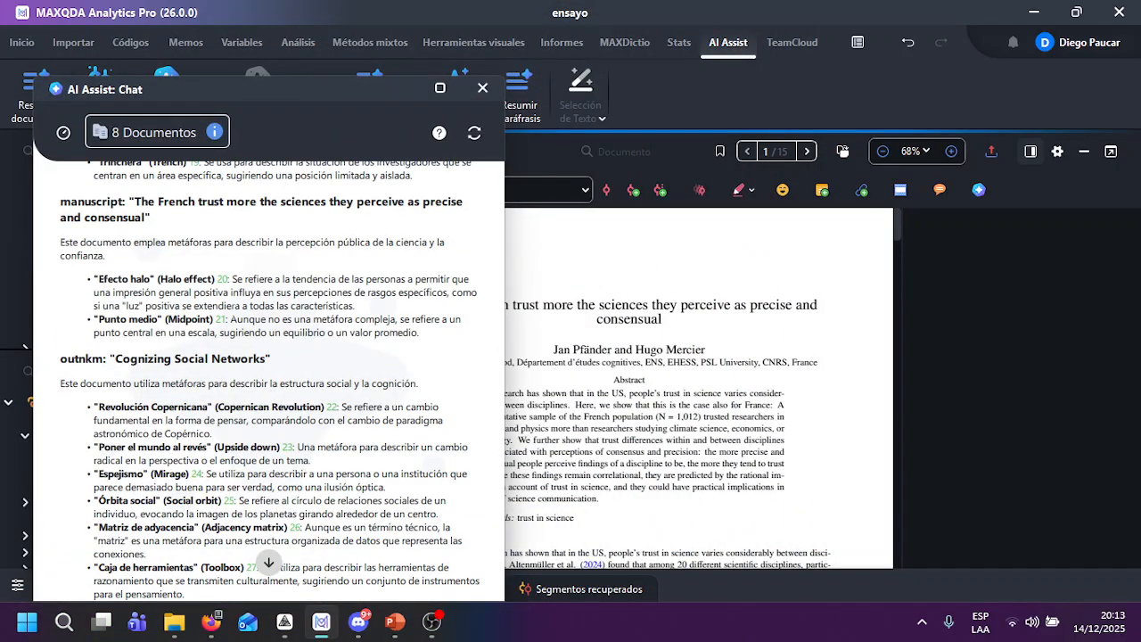
{"action": "left_click", "coordinate": [219, 319]}
{"action": "left_click_drag", "start_coordinate": [347, 121], "coordinate": [610, 83]}
Step: Read the remaining per-document sections of the chat's answer and close the AI Assist chat
{"action": "scroll", "coordinate": [497, 267], "scroll_direction": "down", "scroll_amount": 3}
{"action": "scroll", "coordinate": [497, 267], "scroll_direction": "down", "scroll_amount": 15}
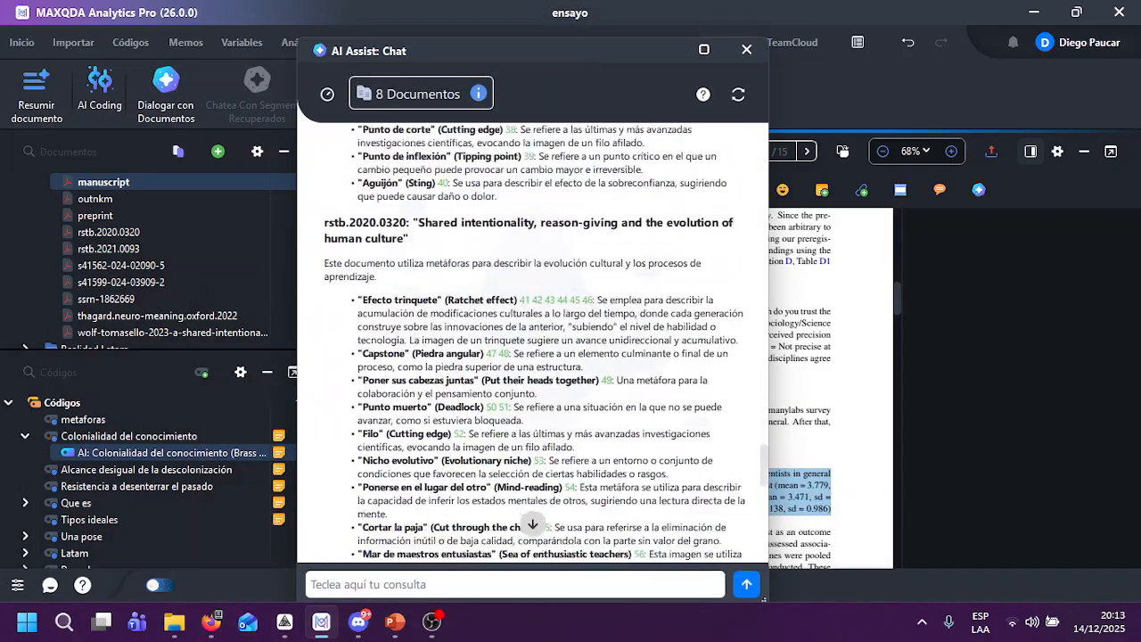
{"action": "left_click_drag", "start_coordinate": [473, 64], "coordinate": [462, 179]}
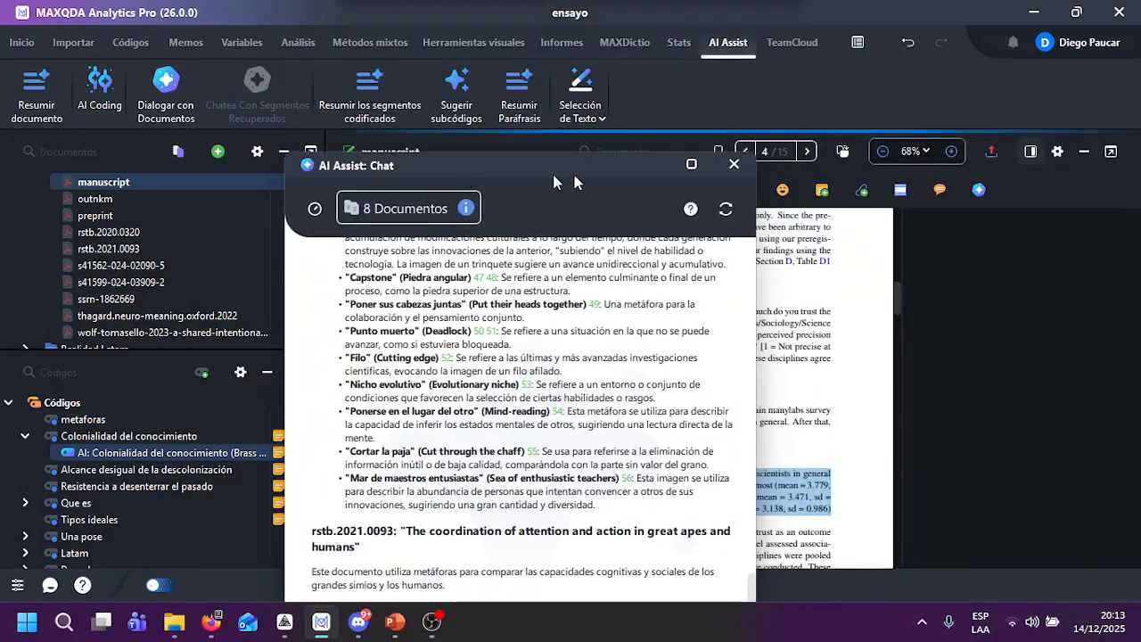
{"action": "left_click", "coordinate": [741, 168]}
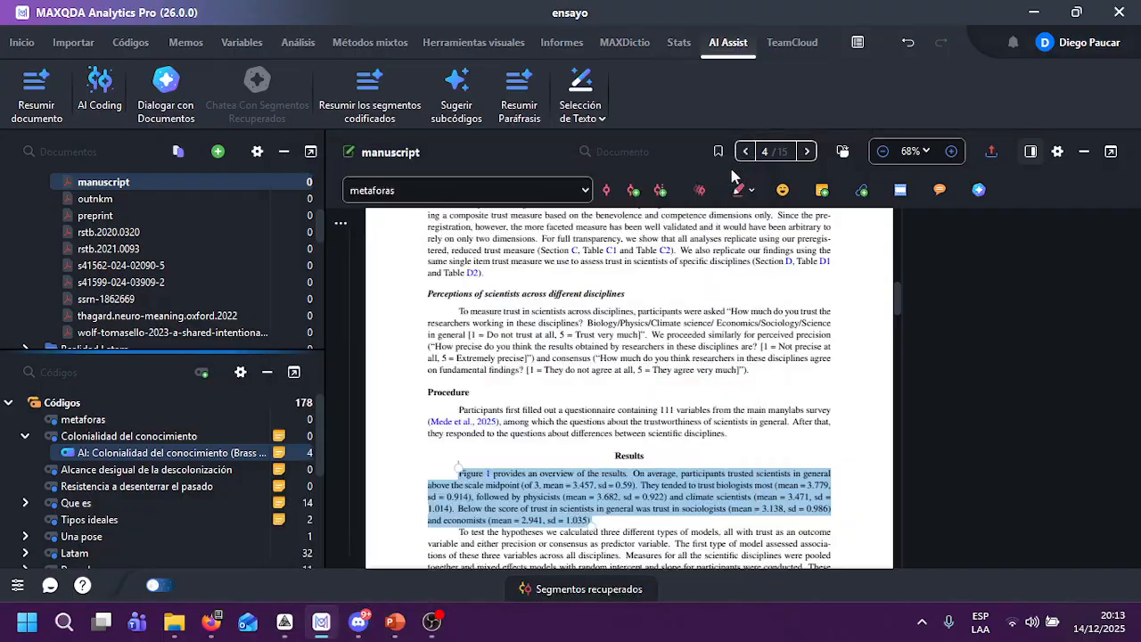
Step: Minimize MAXQDA and switch to the Firefox window with the "Metodologías de Análisis Cualitativo" page
{"action": "left_click", "coordinate": [1033, 12]}
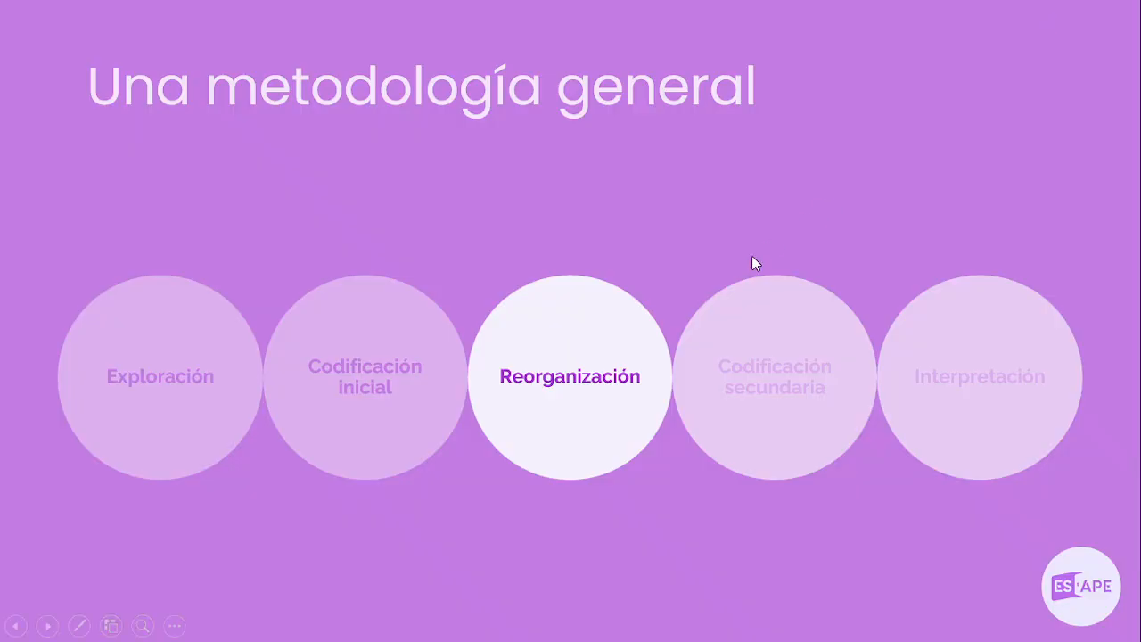
{"action": "key", "text": "alt+Tab"}
{"action": "key", "text": "alt+Tab"}
{"action": "key", "text": "alt+Tab"}
{"action": "key", "text": "alt+Tab"}
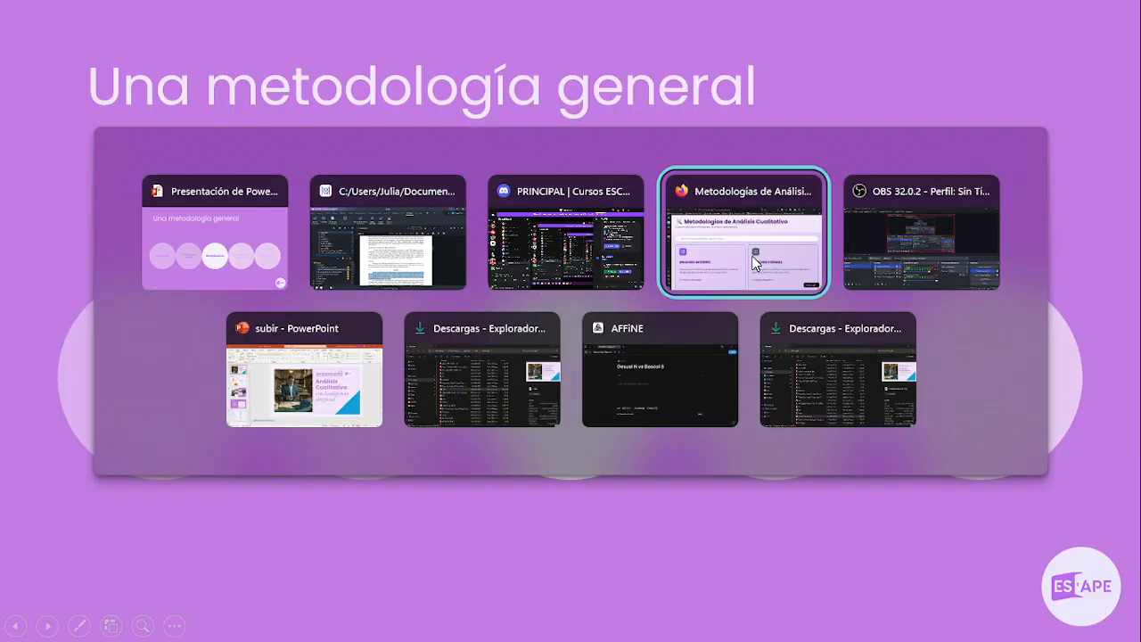